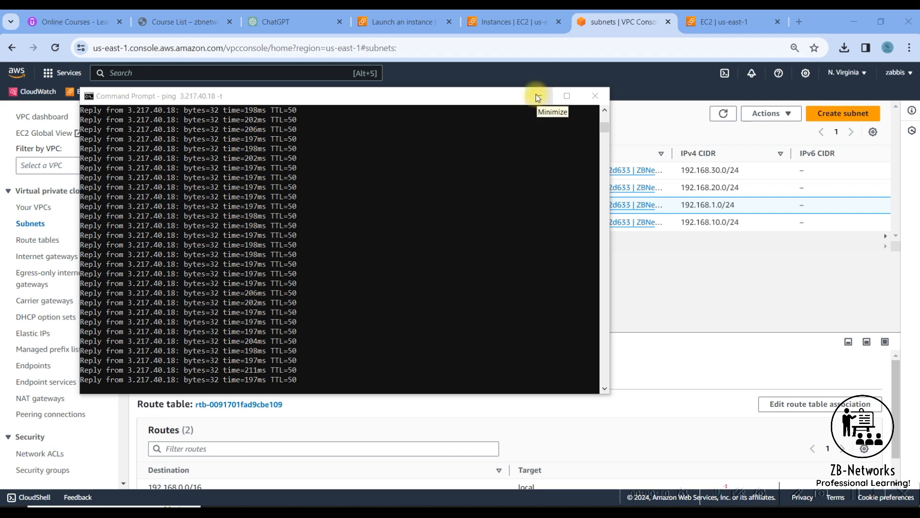
Copy the Palo Alto NGFW instance's public IPv4 address 3.217.40.18 from its EC2 instance details.
{"action": "left_click", "coordinate": [507, 25]}
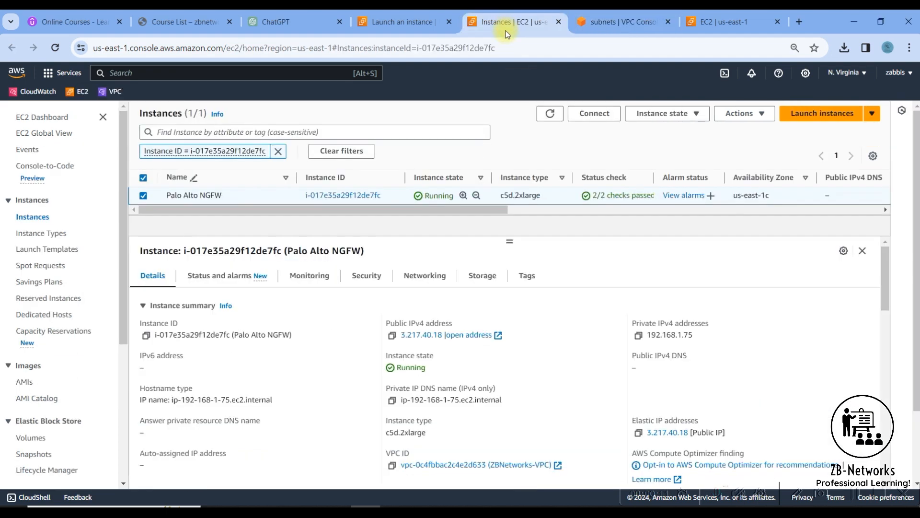
{"action": "left_click", "coordinate": [390, 336]}
{"action": "key", "text": "super"}
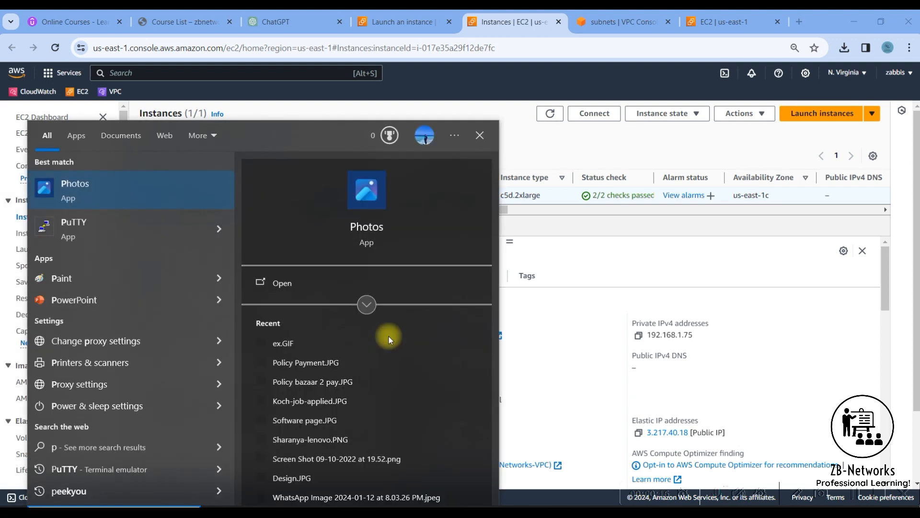
{"action": "type", "text": "putty"}
{"action": "key", "text": "Return"}
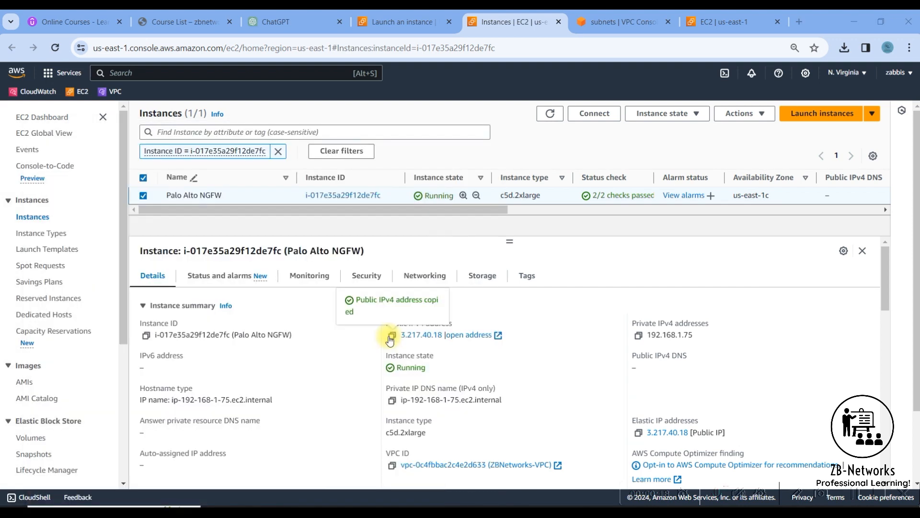
{"action": "type", "text": "admin@"}
{"action": "key", "text": "ctrl+v"}
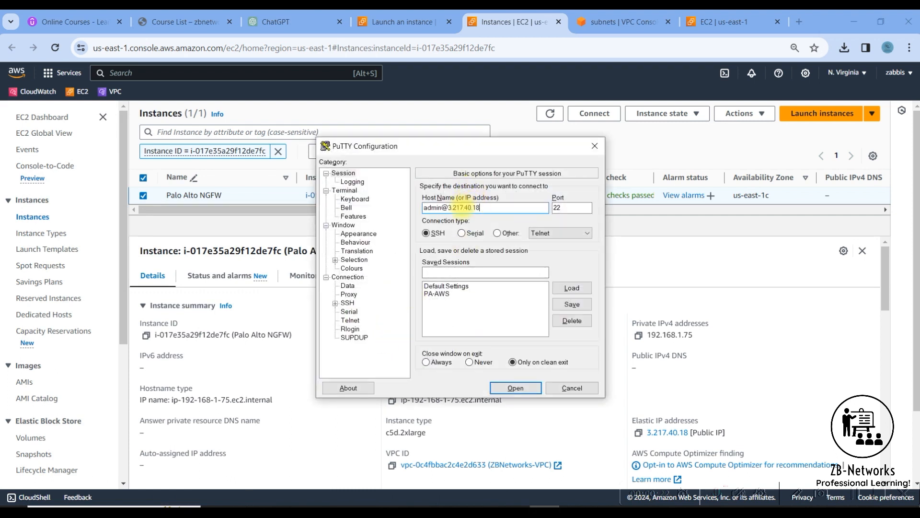
Set the SSH private key to Palo-Alto.ppk and open the connection.
{"action": "left_click", "coordinate": [335, 303]}
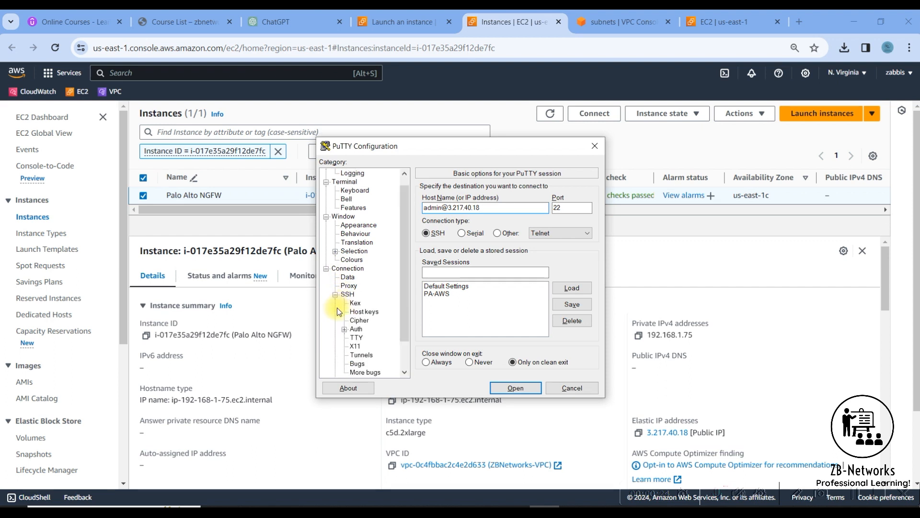
{"action": "left_click", "coordinate": [344, 330]}
{"action": "left_click", "coordinate": [375, 337]}
{"action": "left_click", "coordinate": [571, 209]}
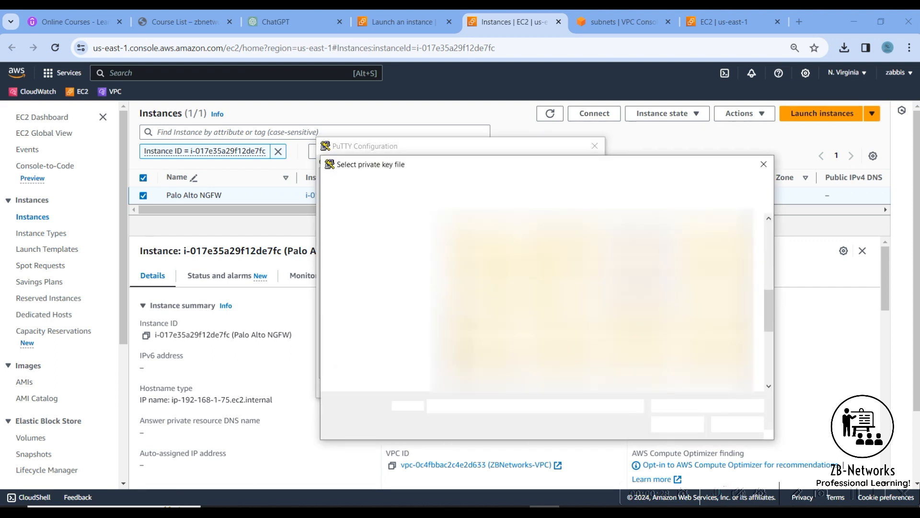
{"action": "double_click", "coordinate": [484, 360]}
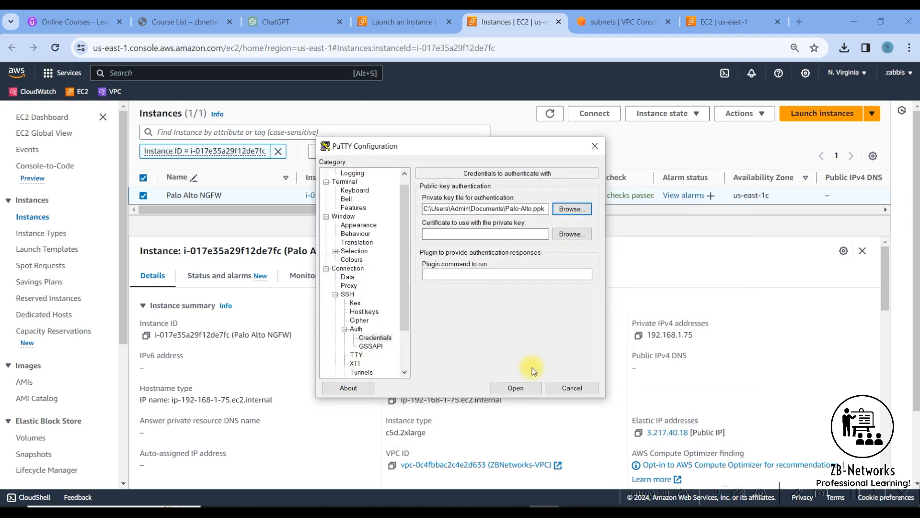
{"action": "left_click", "coordinate": [515, 388]}
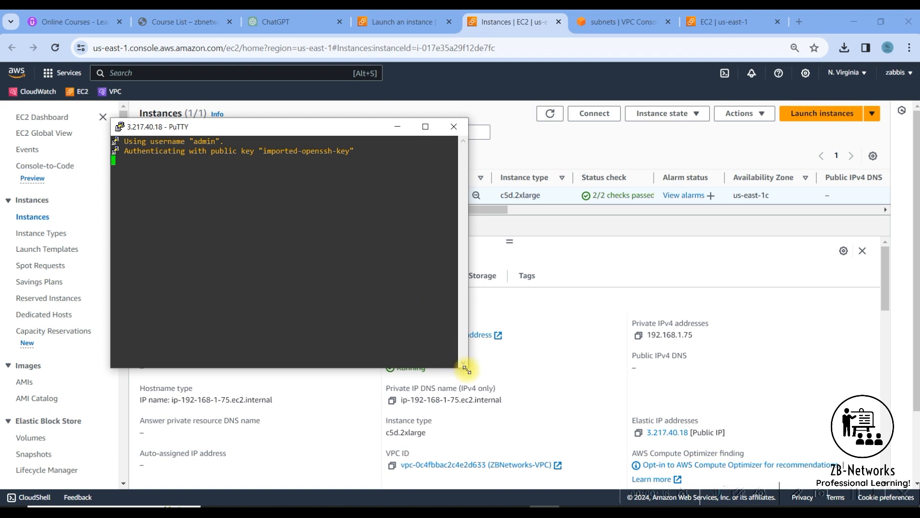
Enlarge the PuTTY window and run 'show interface management'.
{"action": "left_click_drag", "start_coordinate": [477, 368], "coordinate": [702, 377]}
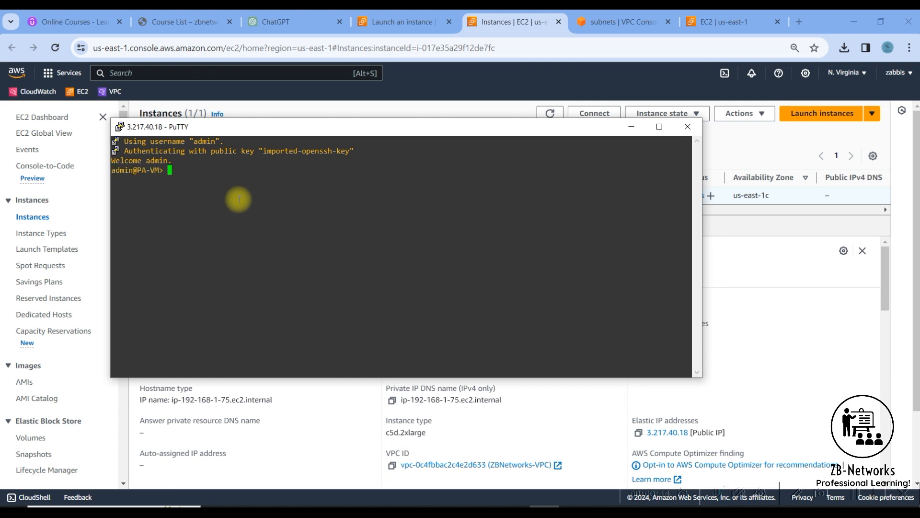
{"action": "type", "text": "show interface management"}
{"action": "key", "text": "Return"}
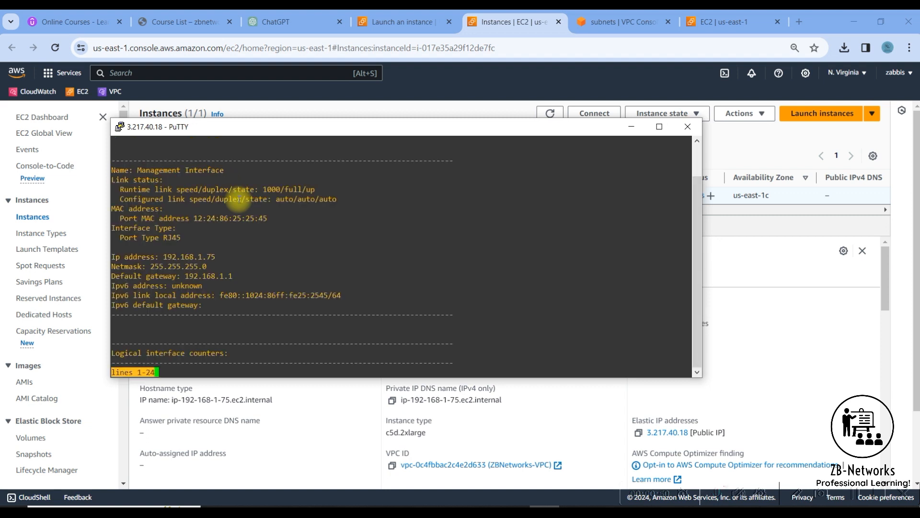
Page through the output, highlighting management IP 192.168.1.75 and gateway 192.168.1.1.
{"action": "left_click_drag", "start_coordinate": [155, 256], "coordinate": [187, 276]}
{"action": "left_click", "coordinate": [229, 276]}
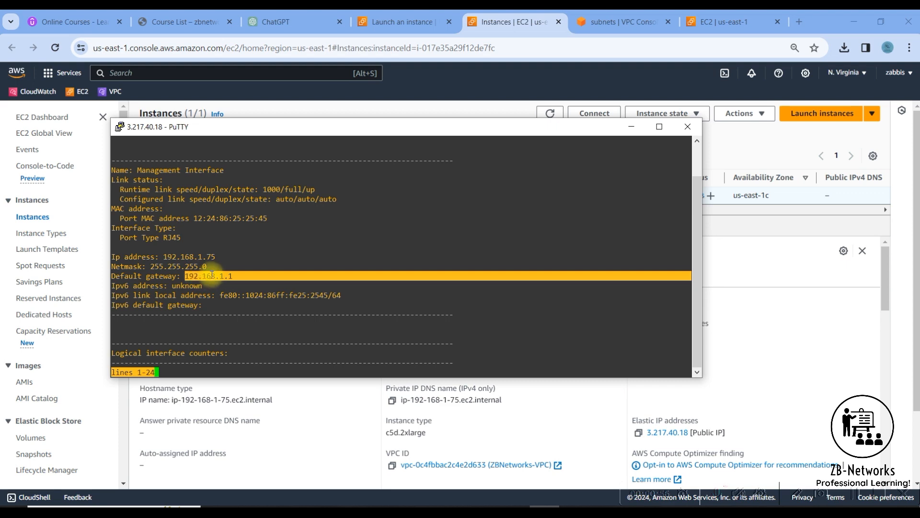
{"action": "key", "text": "space"}
{"action": "left_click", "coordinate": [194, 171]}
{"action": "left_click_drag", "start_coordinate": [203, 170], "coordinate": [232, 170]}
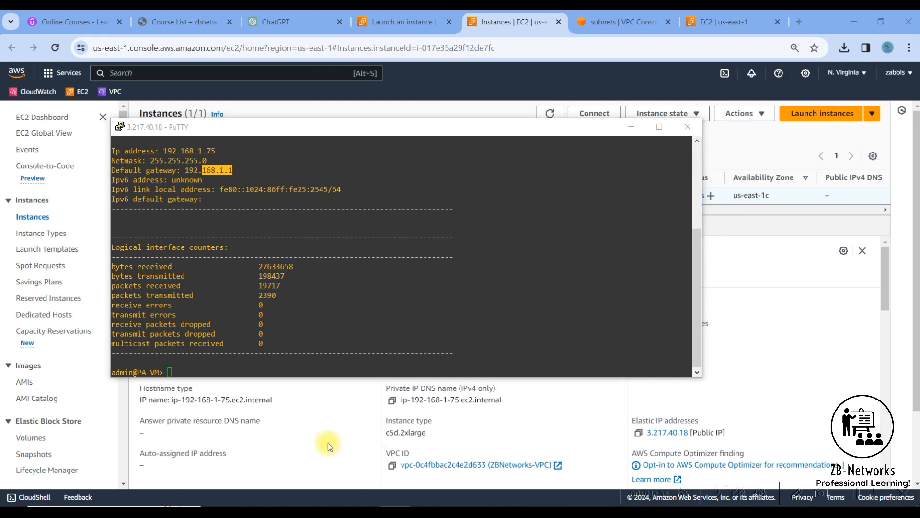
{"action": "left_click", "coordinate": [205, 370]}
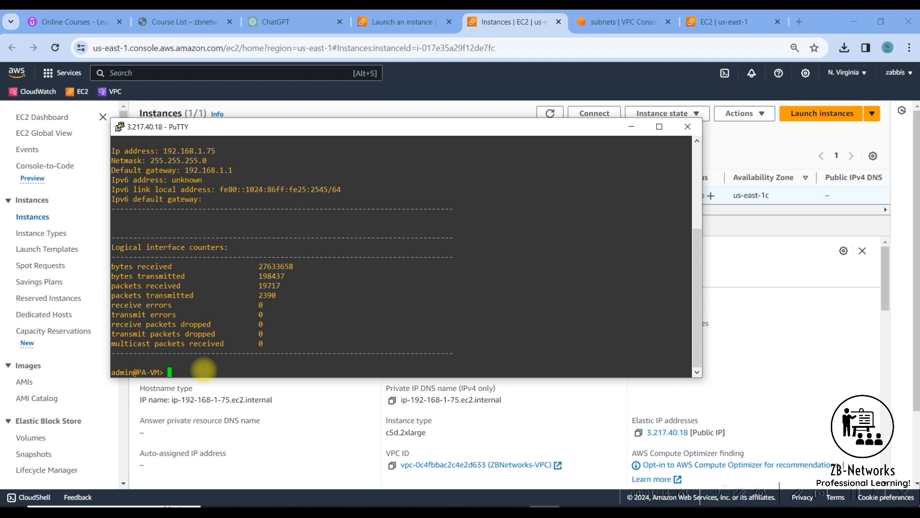
Enter configuration mode and type 'set mgt-config users admin password', checking its help options.
{"action": "type", "text": "configure"}
{"action": "key", "text": "Return"}
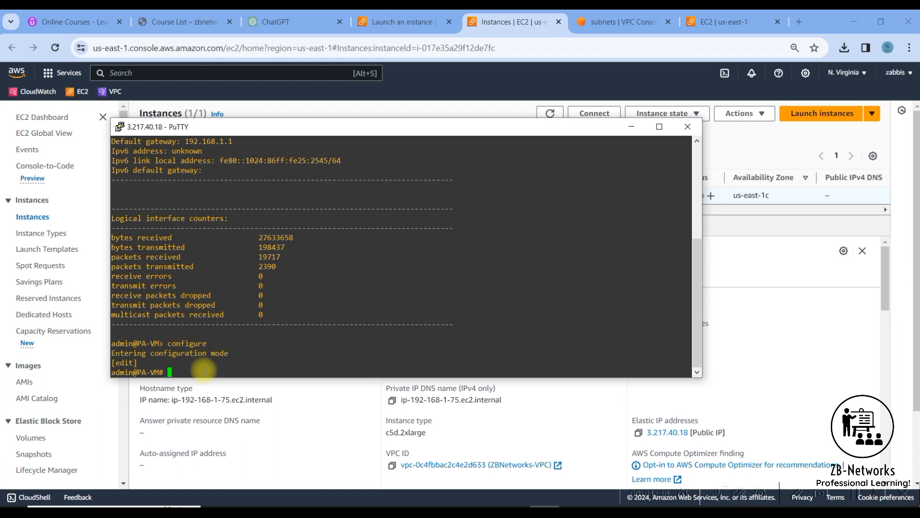
{"action": "type", "text": "set mgt-config users admin password"}
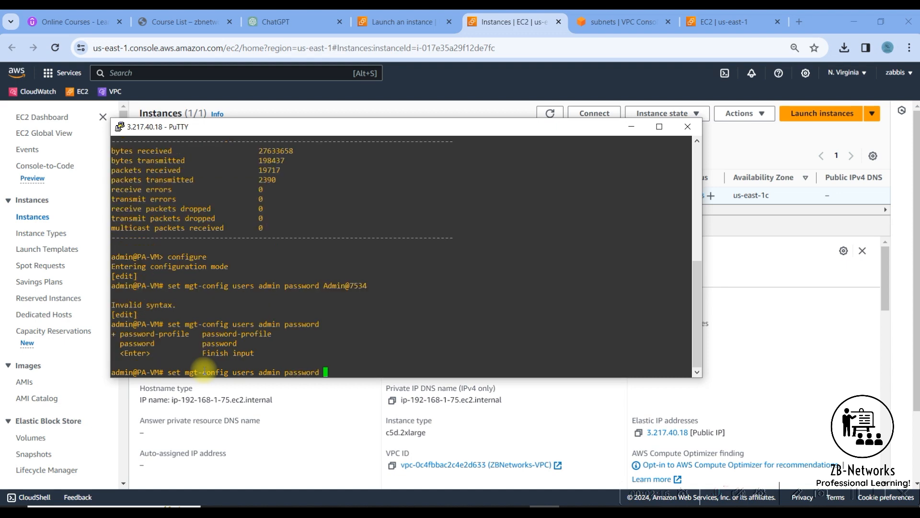
{"action": "type", "text": "?"}
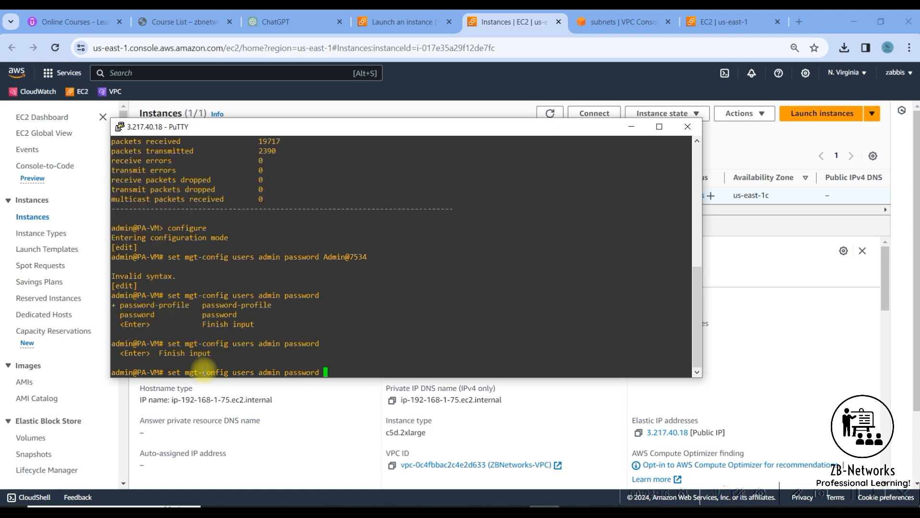
{"action": "key", "text": "question"}
{"action": "key", "text": "question"}
{"action": "key", "text": "question"}
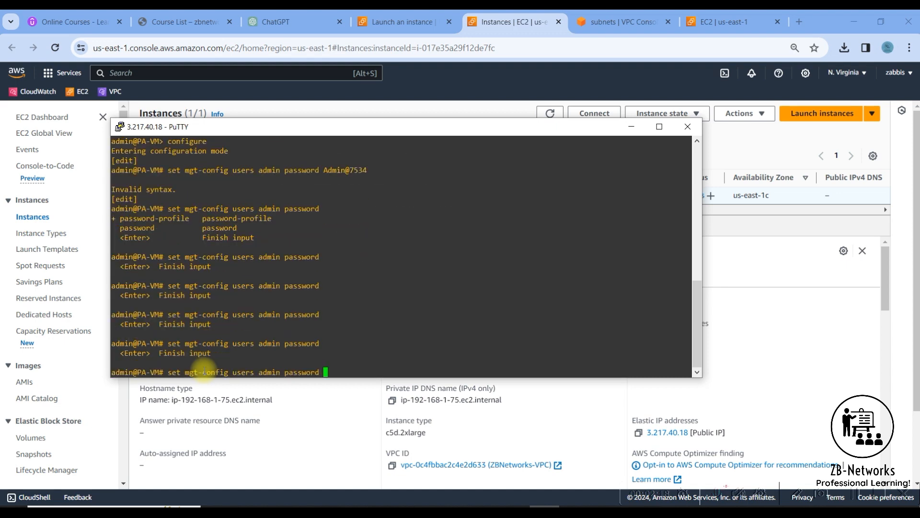
Run the password command, then enter and confirm the new admin password.
{"action": "key", "text": "Return"}
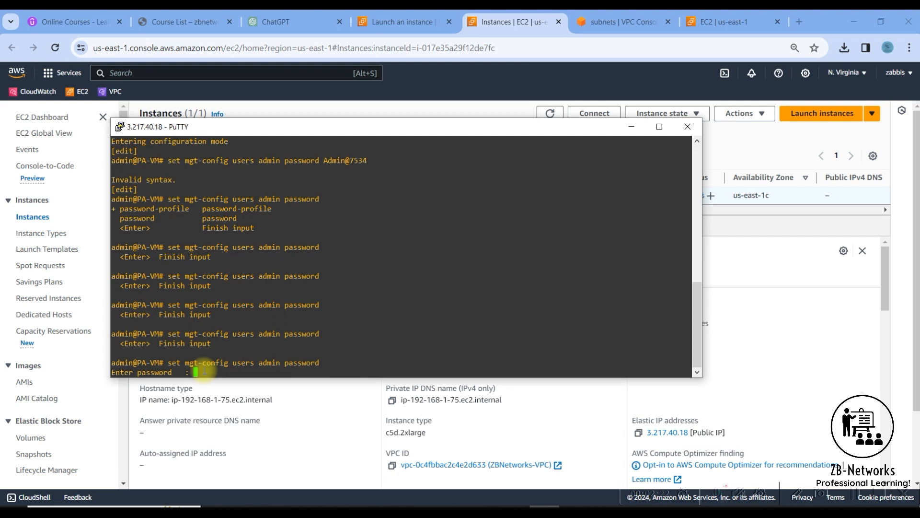
{"action": "key", "text": "Return"}
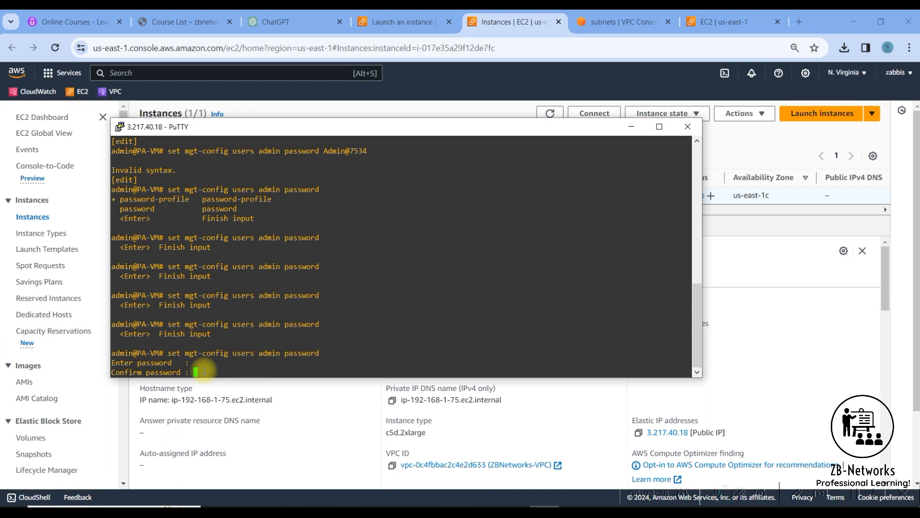
{"action": "key", "text": "Return"}
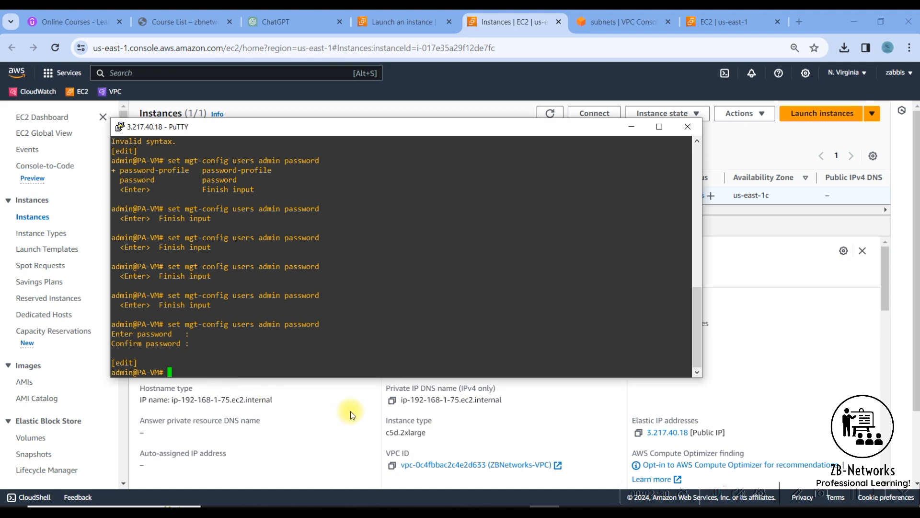
{"action": "left_click", "coordinate": [330, 393]}
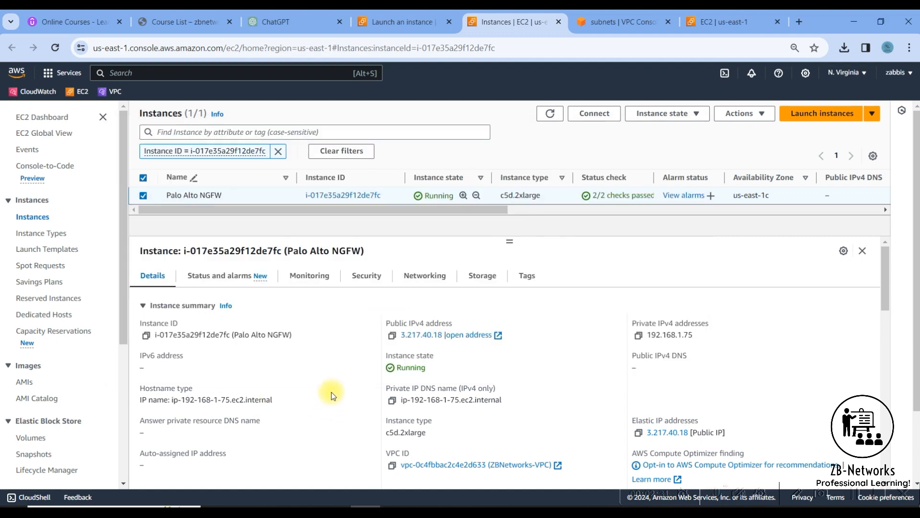
{"action": "left_click", "coordinate": [392, 334]}
{"action": "left_click", "coordinate": [755, 16]}
{"action": "left_click", "coordinate": [514, 47]}
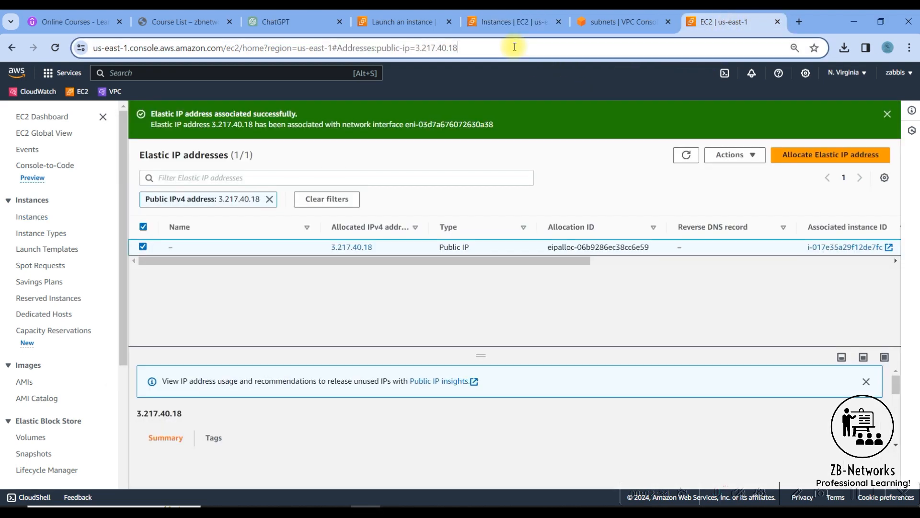
{"action": "type", "text": "https://"}
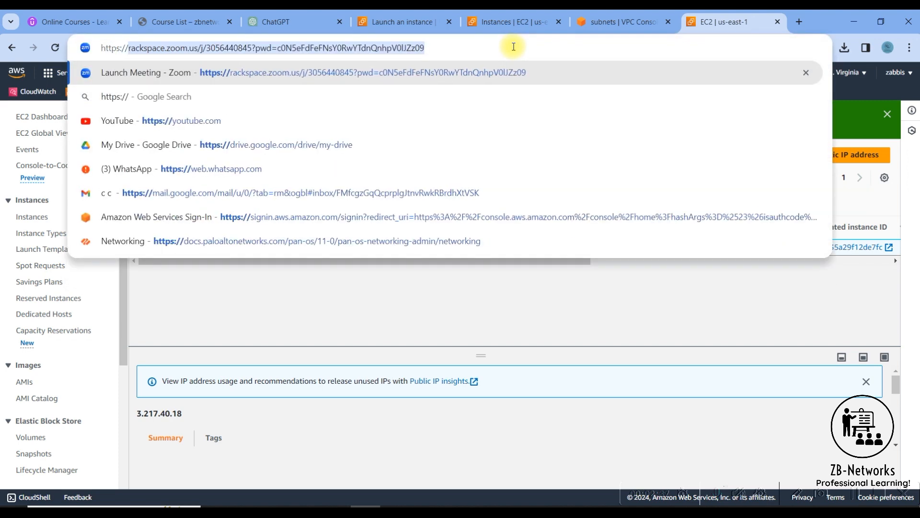
{"action": "key", "text": "ctrl+v"}
{"action": "key", "text": "Return"}
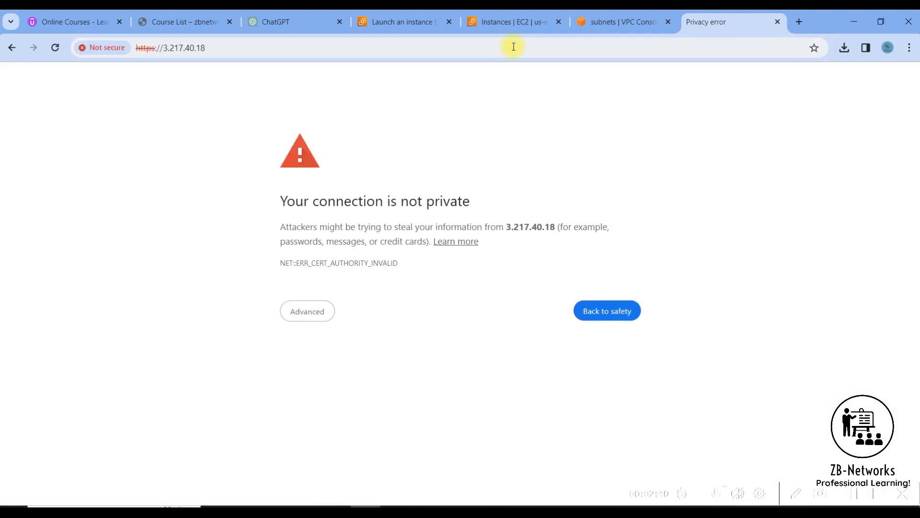
{"action": "left_click", "coordinate": [317, 317]}
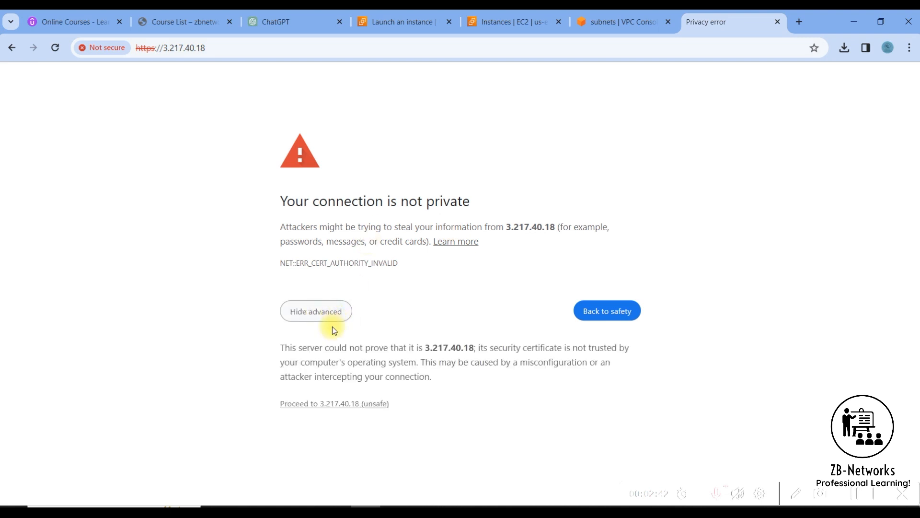
{"action": "left_click", "coordinate": [334, 405]}
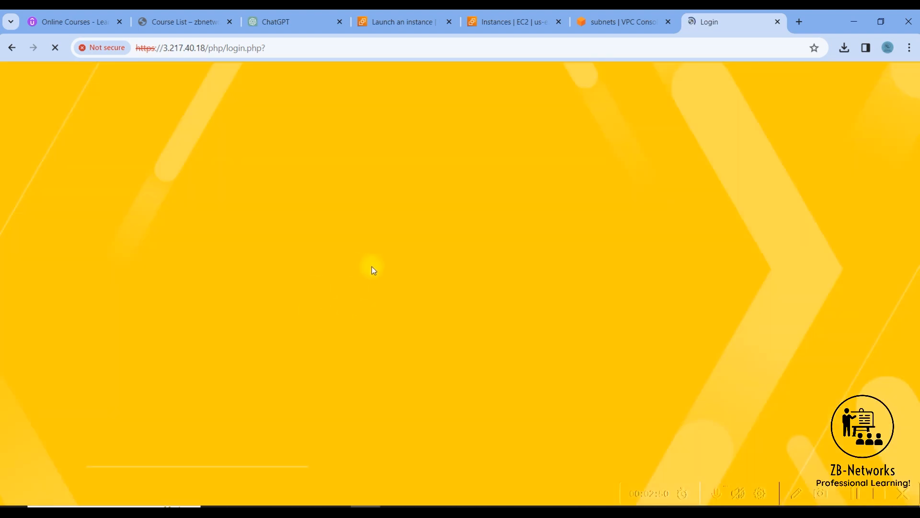
Log in to the PAN-OS web interface as admin with the new password.
{"action": "left_click", "coordinate": [366, 241]}
{"action": "type", "text": "admin"}
{"action": "key", "text": "Tab"}
{"action": "type", "text": "•••••••••••"}
{"action": "key", "text": "Return"}
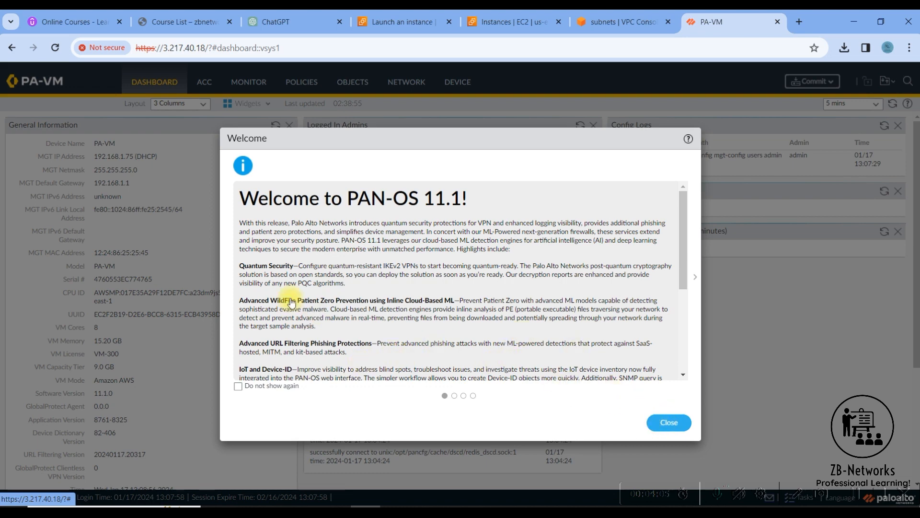
Dismiss the welcome and telemetry notices, note 8 VM cores and 9.0 GB tier, and open Network interfaces.
{"action": "key", "text": "Escape"}
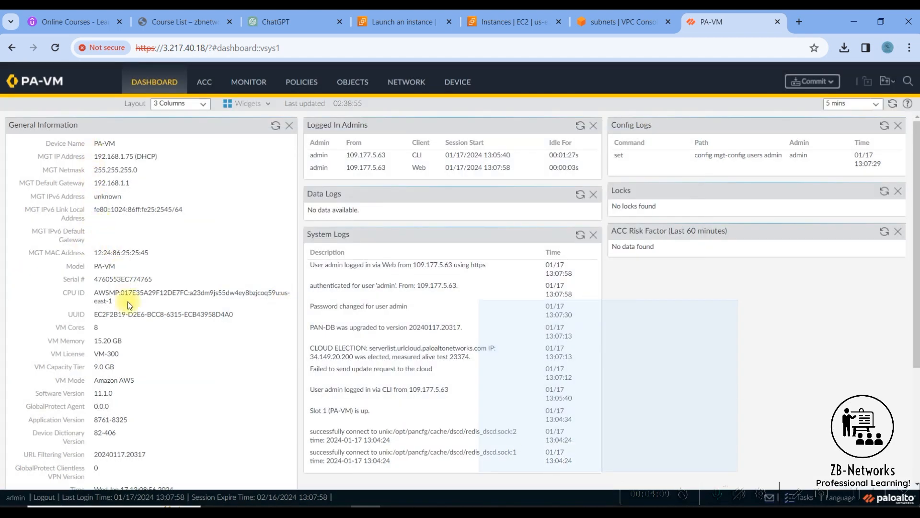
{"action": "triple_click", "coordinate": [110, 394]}
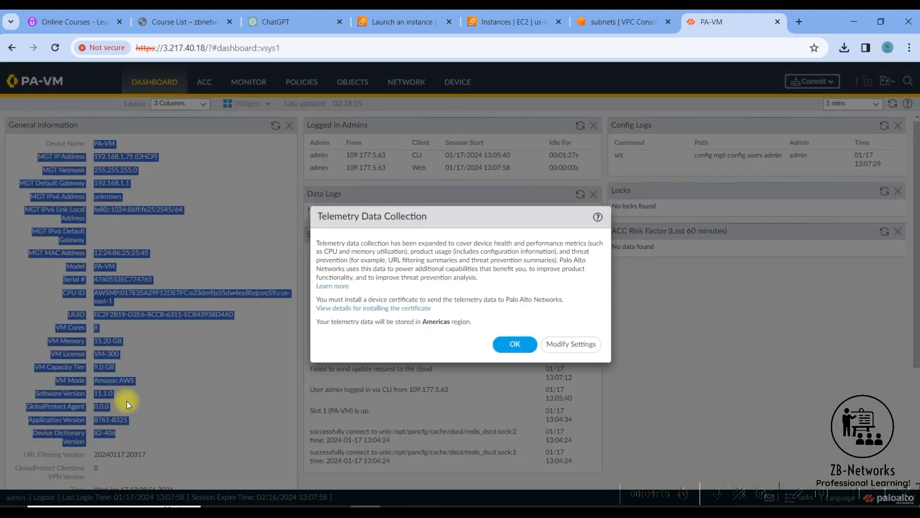
{"action": "left_click", "coordinate": [517, 343]}
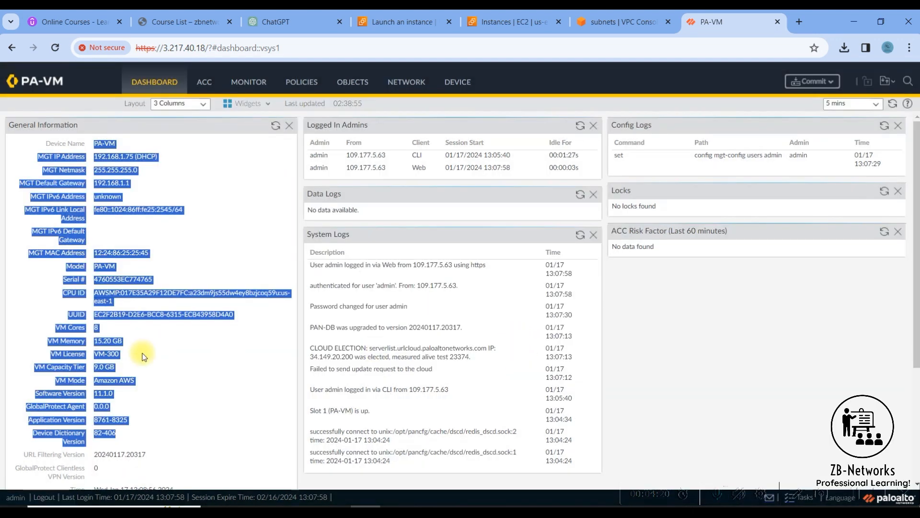
{"action": "left_click", "coordinate": [98, 355]}
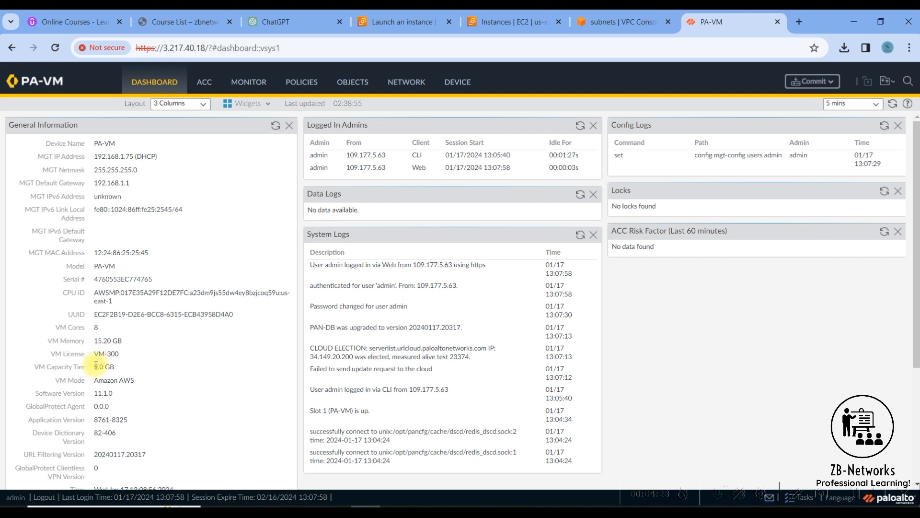
{"action": "left_click_drag", "start_coordinate": [94, 367], "coordinate": [110, 367]}
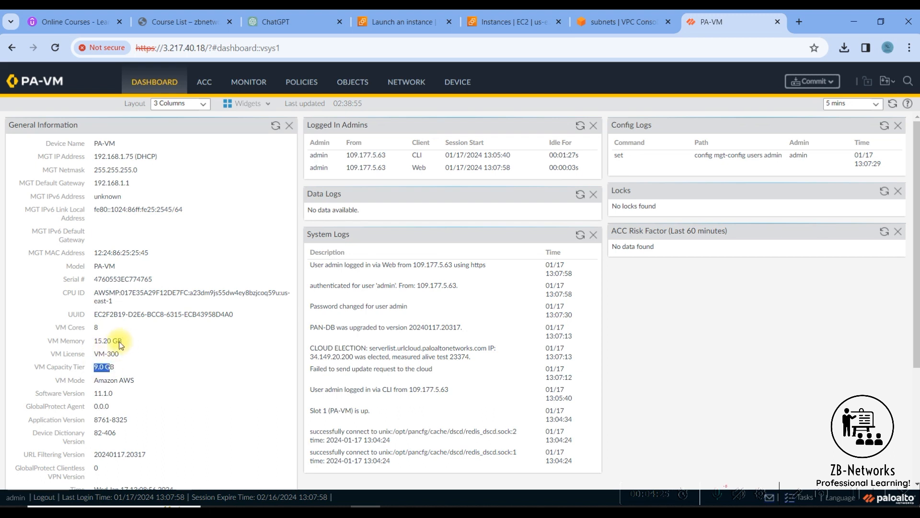
{"action": "double_click", "coordinate": [98, 326]}
{"action": "left_click", "coordinate": [415, 92]}
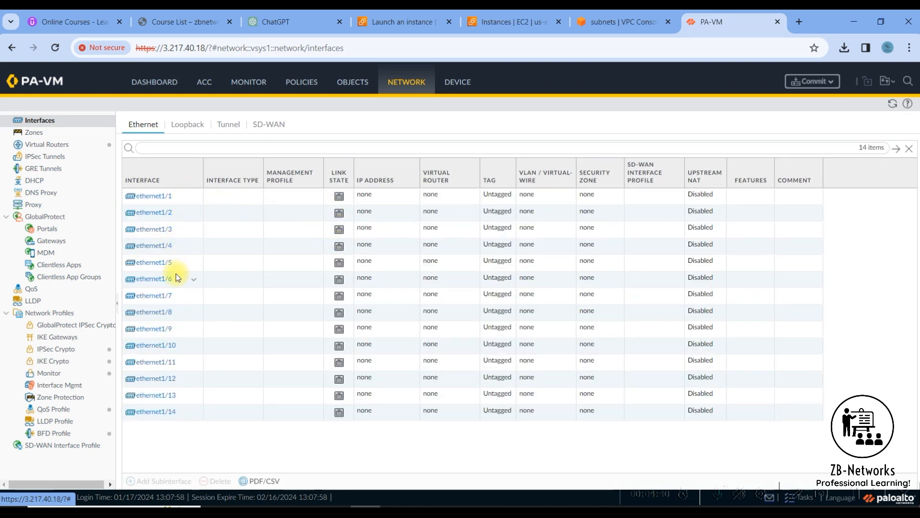
{"action": "left_click", "coordinate": [507, 24]}
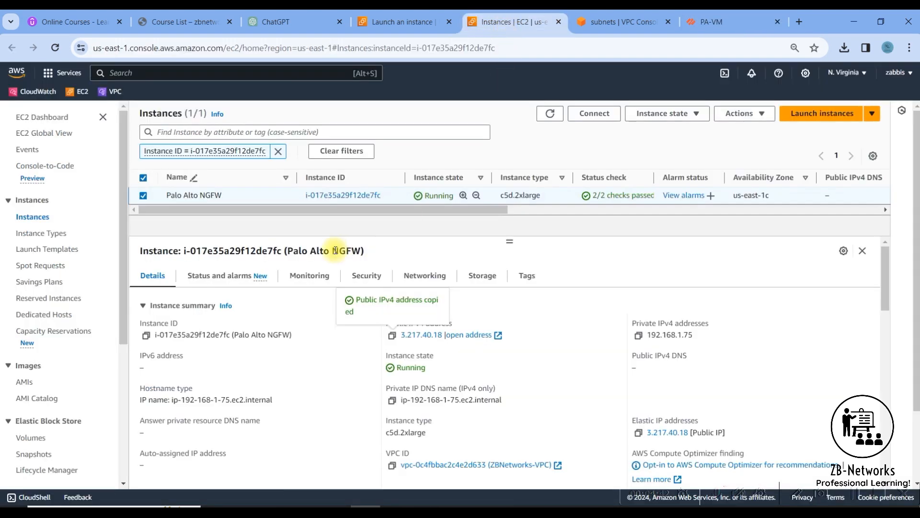
{"action": "left_click", "coordinate": [424, 281]}
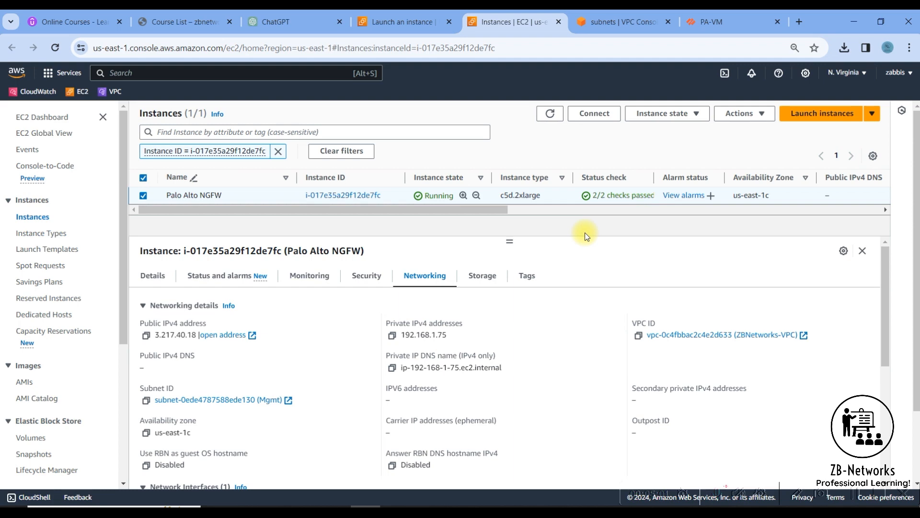
{"action": "left_click", "coordinate": [714, 22]}
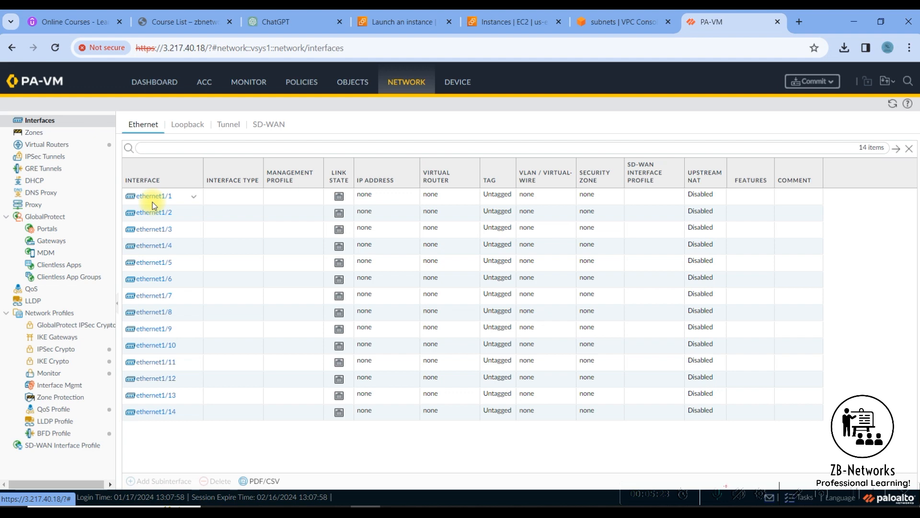
Go to EC2 Network Interfaces and name the firewall's existing ENI 'Mgmt'.
{"action": "left_click", "coordinate": [614, 32]}
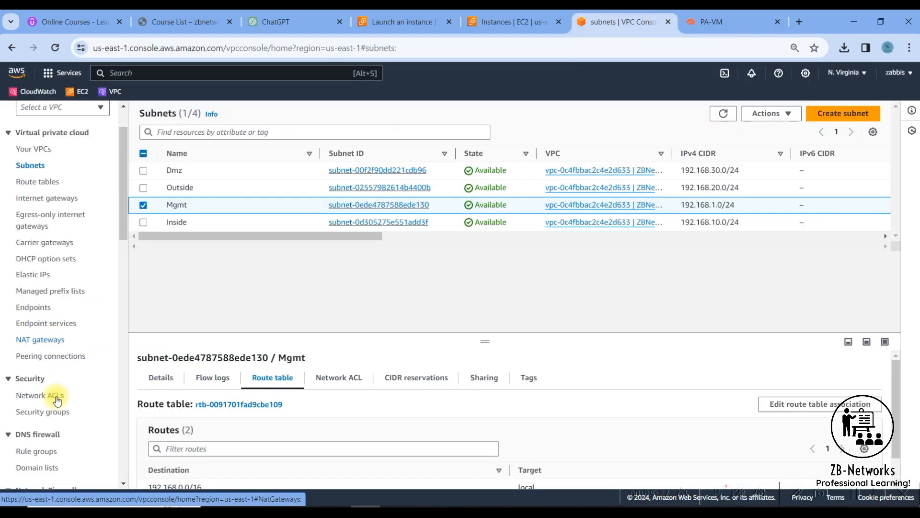
{"action": "scroll", "coordinate": [56, 399], "scroll_direction": "down", "scroll_amount": 10}
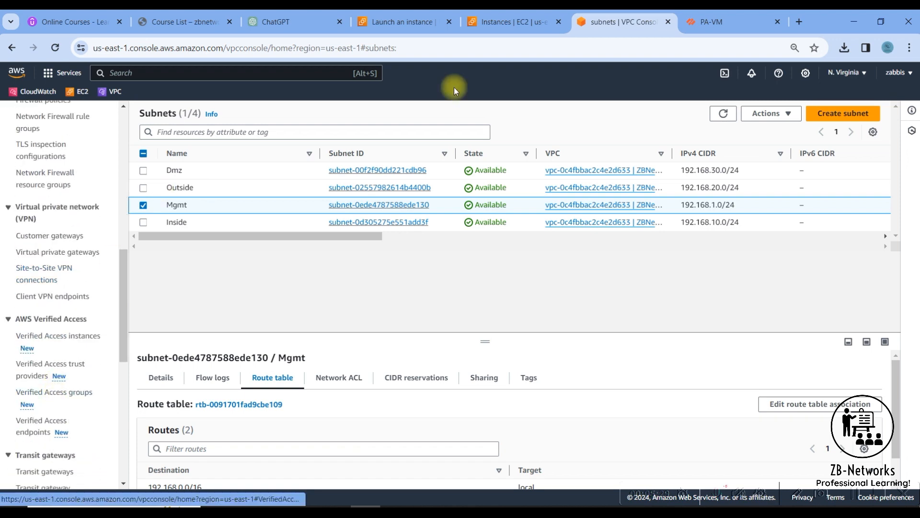
{"action": "left_click", "coordinate": [513, 22]}
{"action": "scroll", "coordinate": [53, 345], "scroll_direction": "down", "scroll_amount": 5}
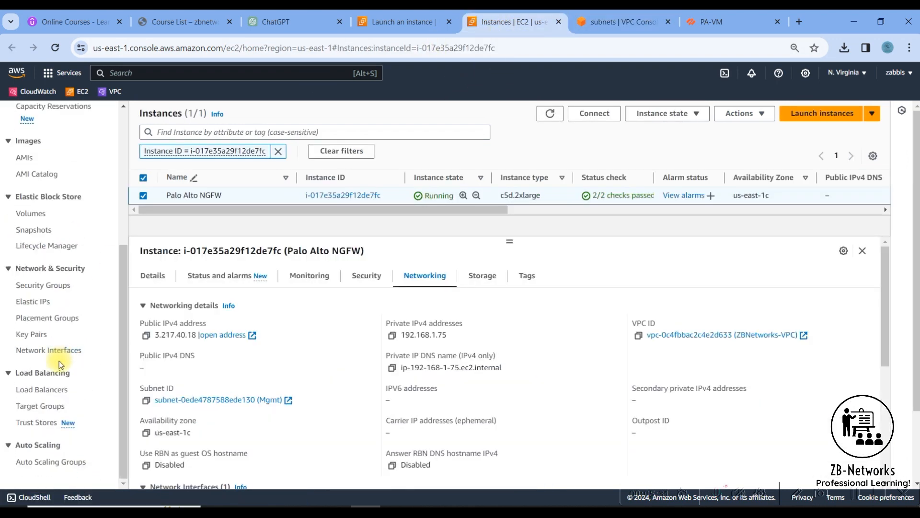
{"action": "left_click", "coordinate": [48, 350]}
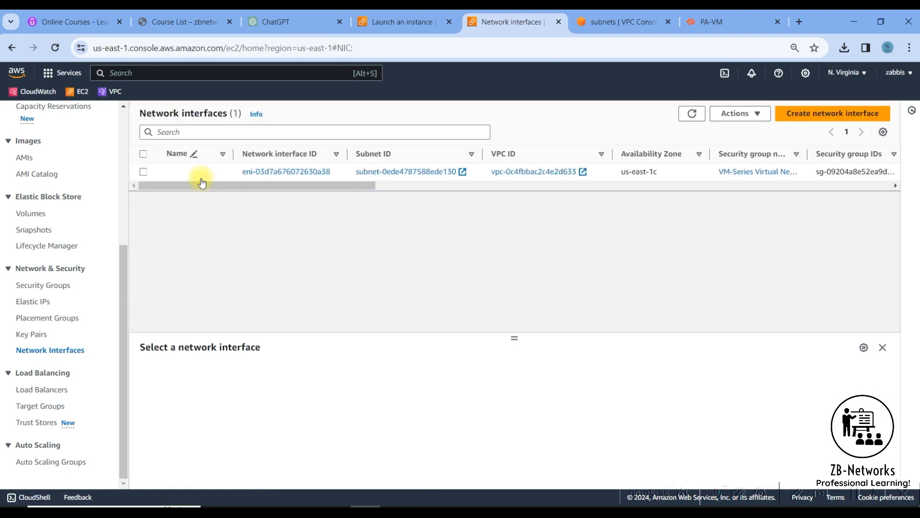
{"action": "left_click", "coordinate": [215, 171]}
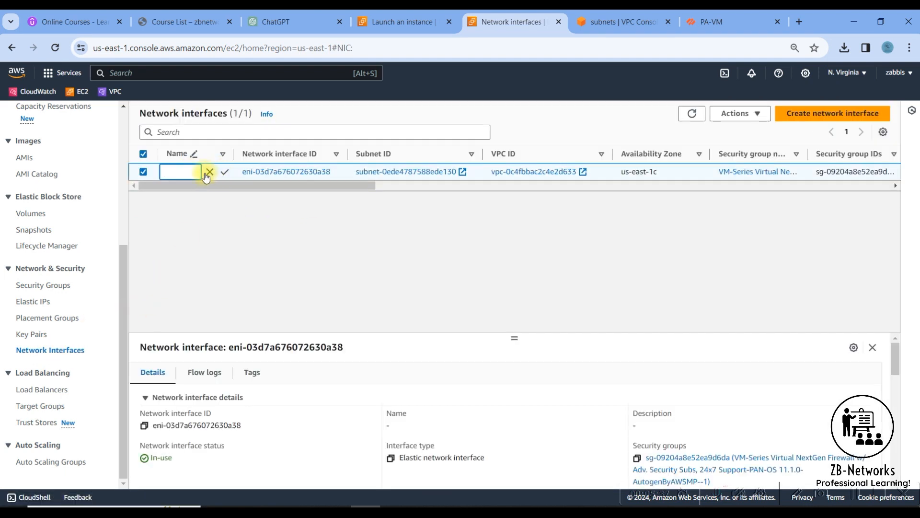
{"action": "type", "text": "Mgmt"}
{"action": "key", "text": "Return"}
{"action": "left_click", "coordinate": [806, 117]}
Start a network interface with description 'Inside', subnet Inside and custom IPv4 192.168.10.10.
{"action": "left_click", "coordinate": [150, 254]}
{"action": "type", "text": "Inside"}
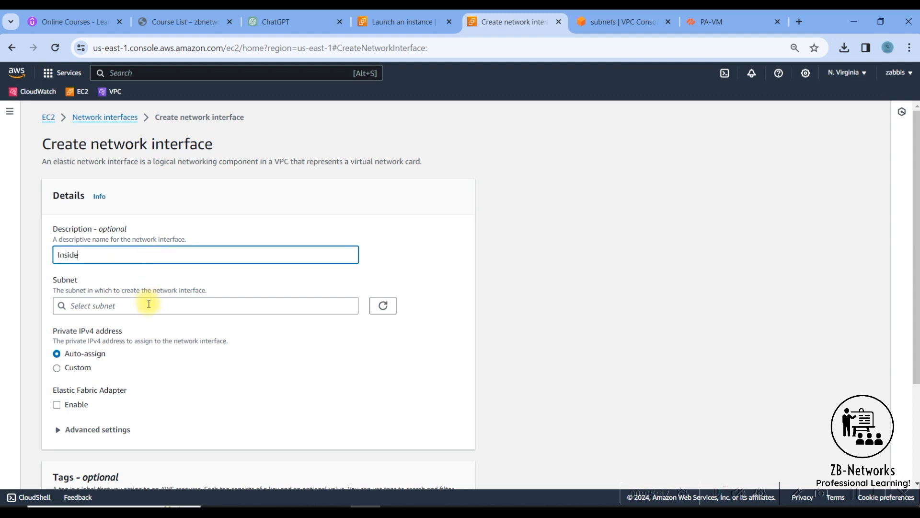
{"action": "left_click", "coordinate": [148, 303]}
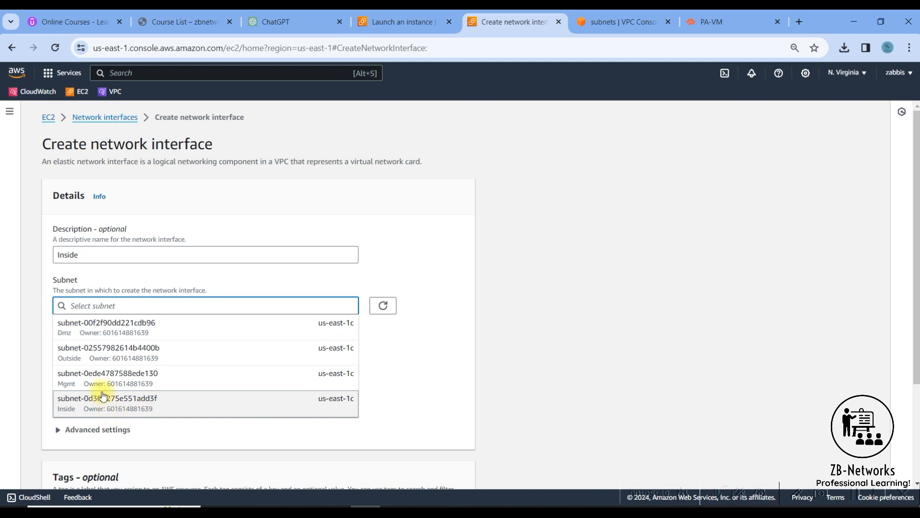
{"action": "left_click", "coordinate": [122, 398]}
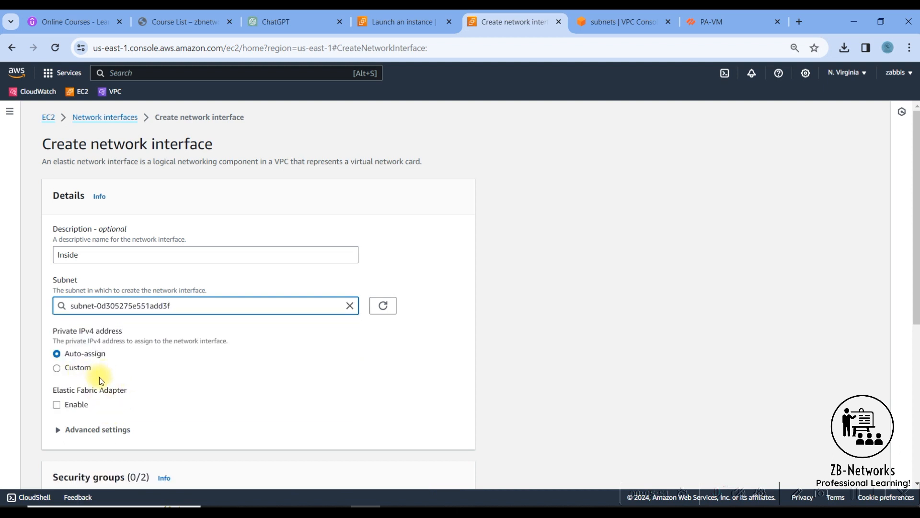
{"action": "scroll", "coordinate": [177, 372], "scroll_direction": "down", "scroll_amount": 3}
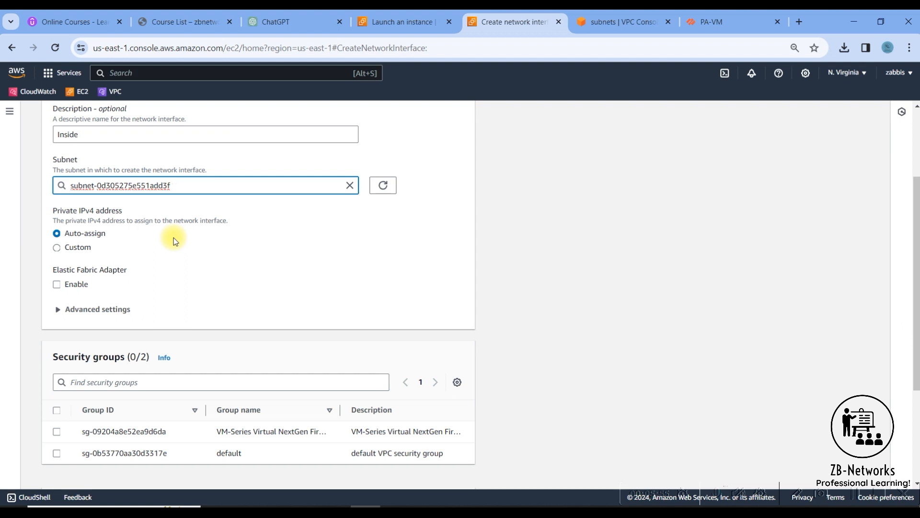
{"action": "left_click", "coordinate": [57, 247]}
{"action": "left_click", "coordinate": [90, 276]}
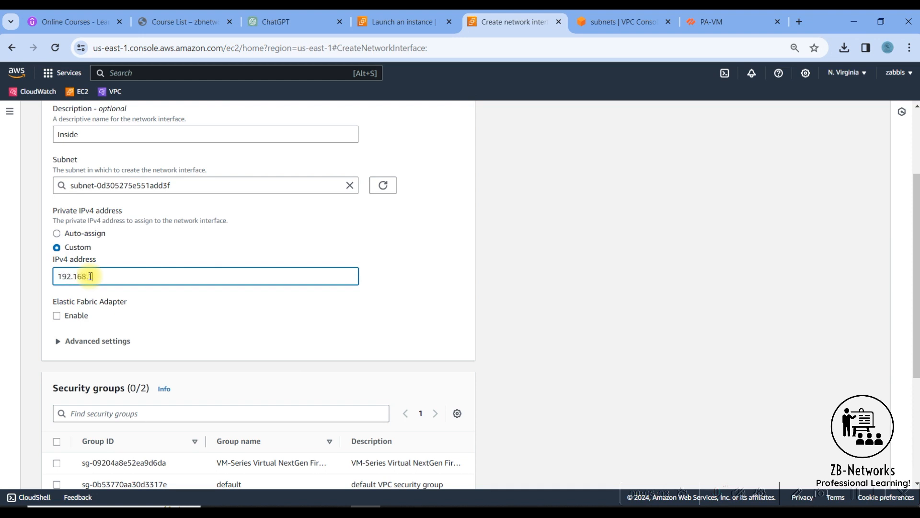
{"action": "type", "text": "192.168.10.10"}
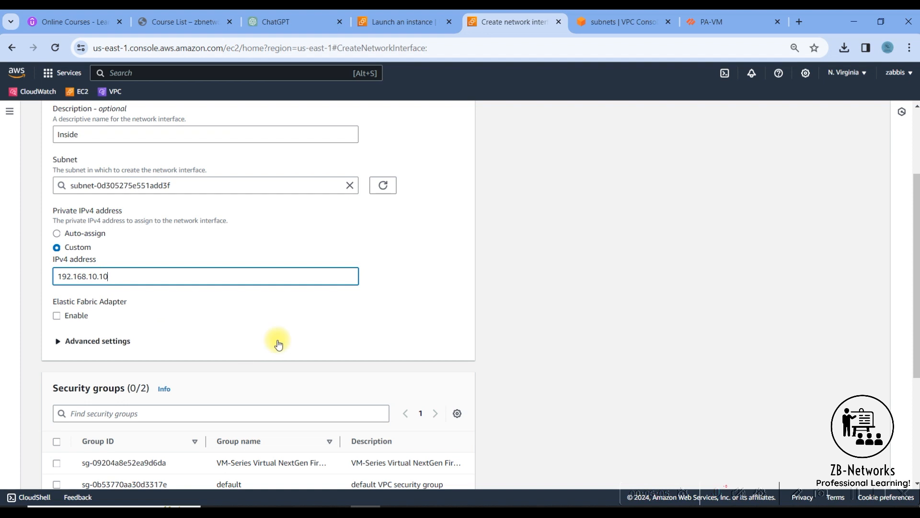
Attach the VM-Series security group and create the Inside interface.
{"action": "left_click", "coordinate": [277, 341]}
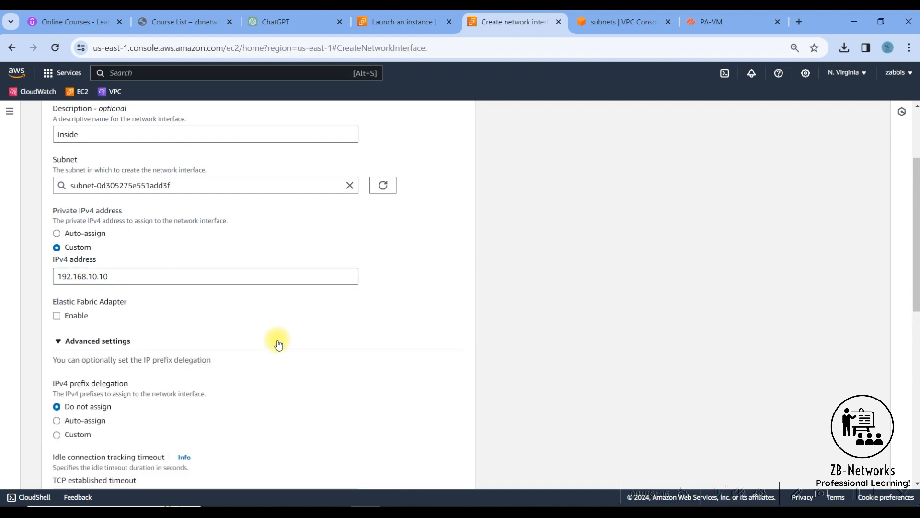
{"action": "left_click", "coordinate": [104, 341]}
{"action": "scroll", "coordinate": [269, 344], "scroll_direction": "down", "scroll_amount": 4}
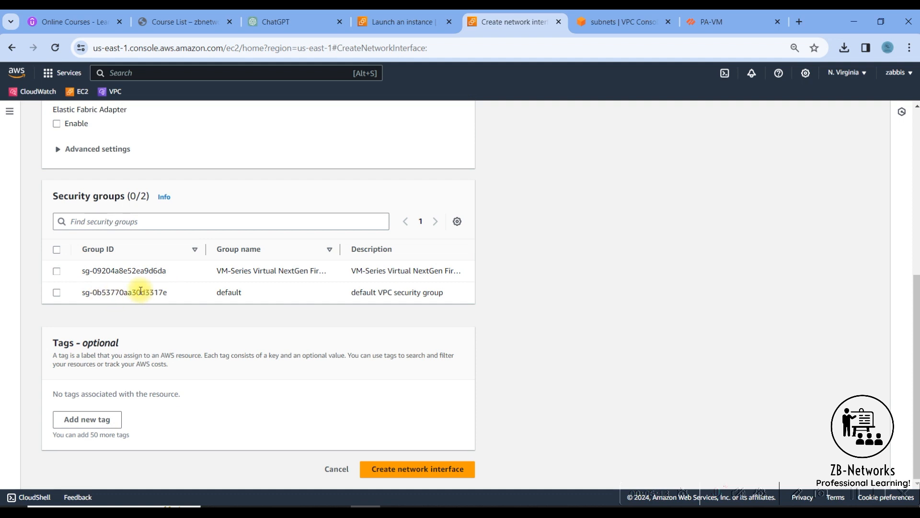
{"action": "left_click", "coordinate": [56, 271]}
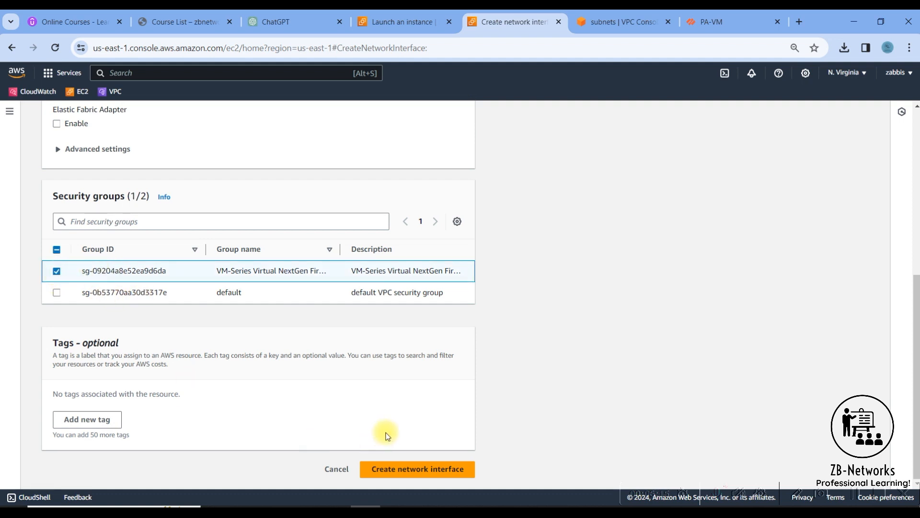
{"action": "left_click", "coordinate": [399, 468]}
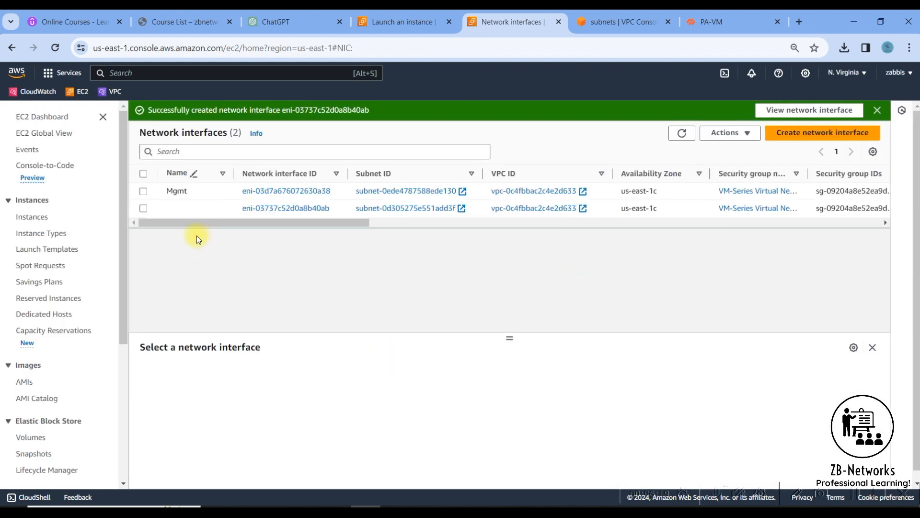
Name the new network interface 'Inside'.
{"action": "left_click", "coordinate": [191, 208]}
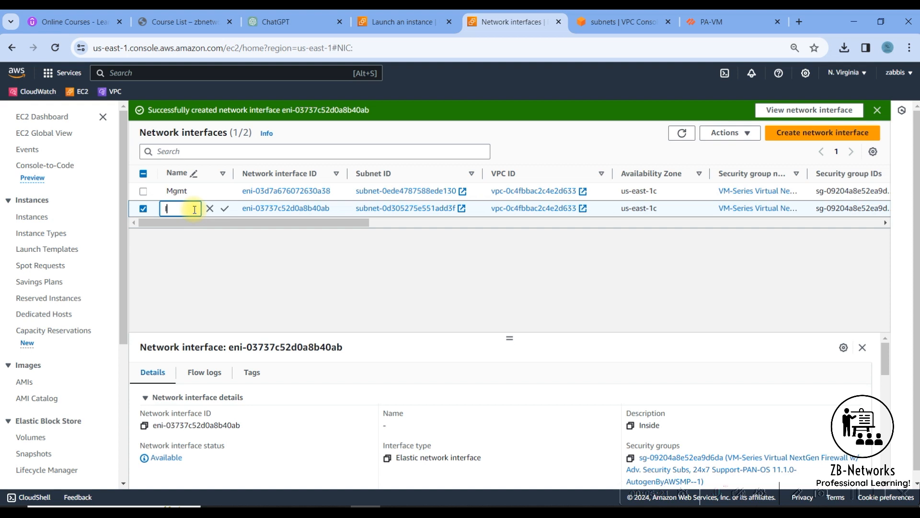
{"action": "type", "text": "Inside"}
{"action": "left_click", "coordinate": [225, 208]}
{"action": "left_click", "coordinate": [856, 134]}
Start a network interface with description 'DMZ', subnet Dmz and custom IPv4 192.168.30.10.
{"action": "left_click", "coordinate": [120, 251]}
{"action": "type", "text": "DMZ"}
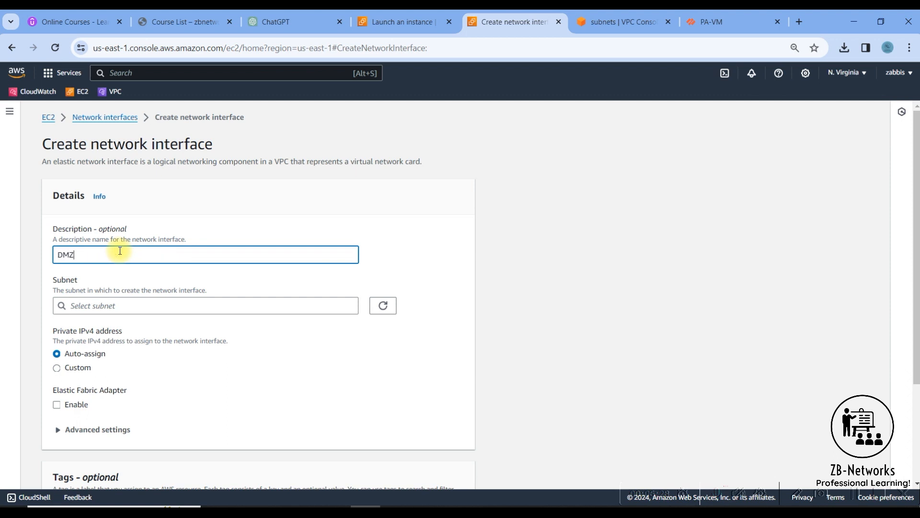
{"action": "left_click", "coordinate": [170, 305]}
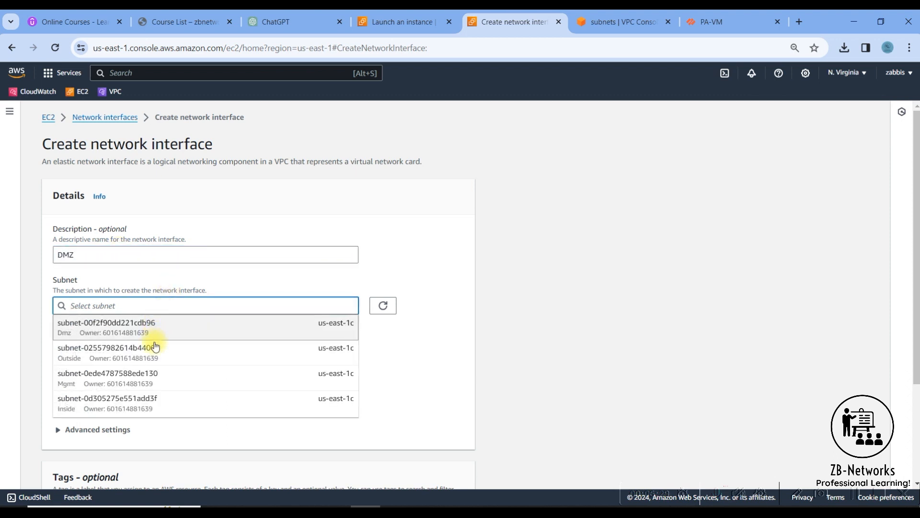
{"action": "left_click", "coordinate": [97, 333]}
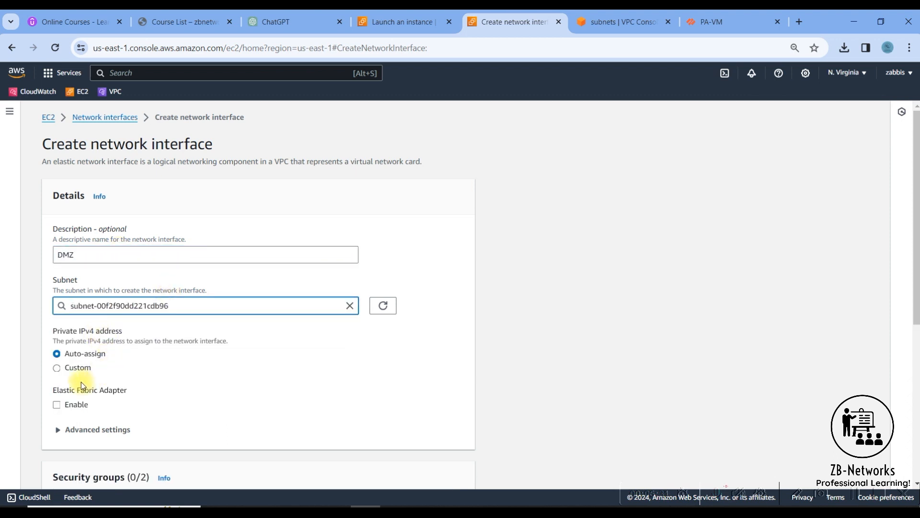
{"action": "left_click", "coordinate": [80, 368]}
{"action": "left_click", "coordinate": [76, 396]}
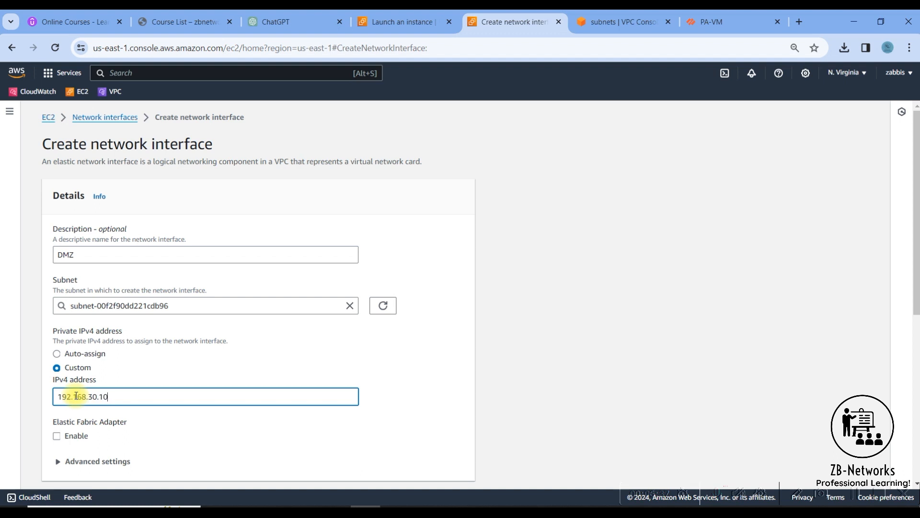
{"action": "left_click", "coordinate": [419, 402]}
Attach the VM-Series security group, create the interface, and name it 'Dmz'.
{"action": "scroll", "coordinate": [419, 405], "scroll_direction": "down", "scroll_amount": 5}
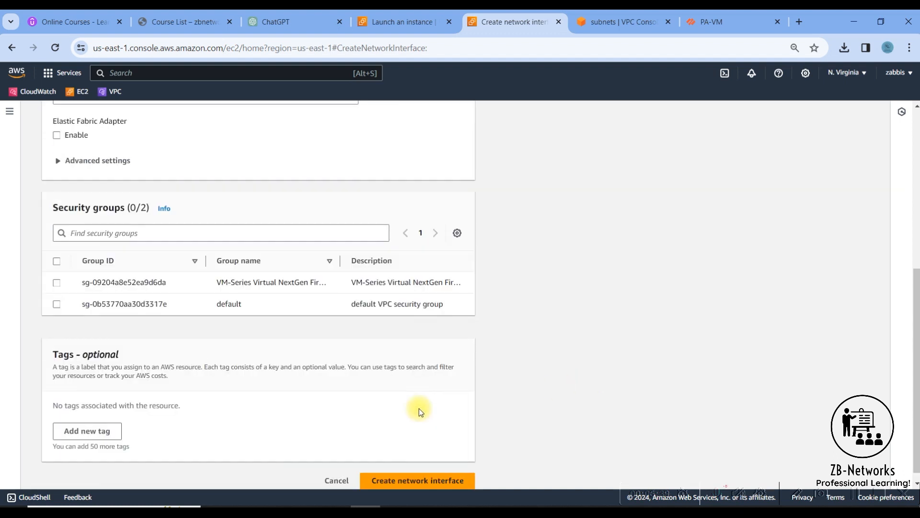
{"action": "left_click", "coordinate": [57, 283]}
{"action": "left_click", "coordinate": [384, 480]}
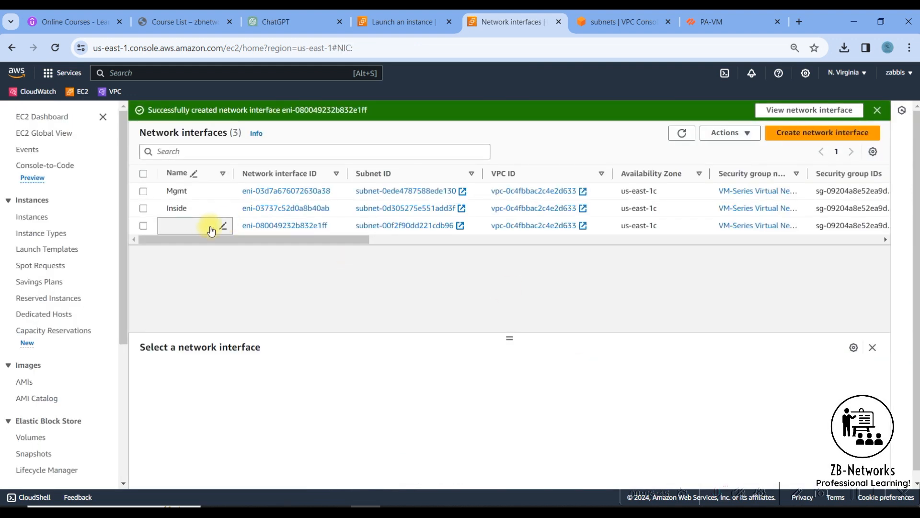
{"action": "left_click", "coordinate": [209, 231]}
{"action": "left_click", "coordinate": [209, 231]}
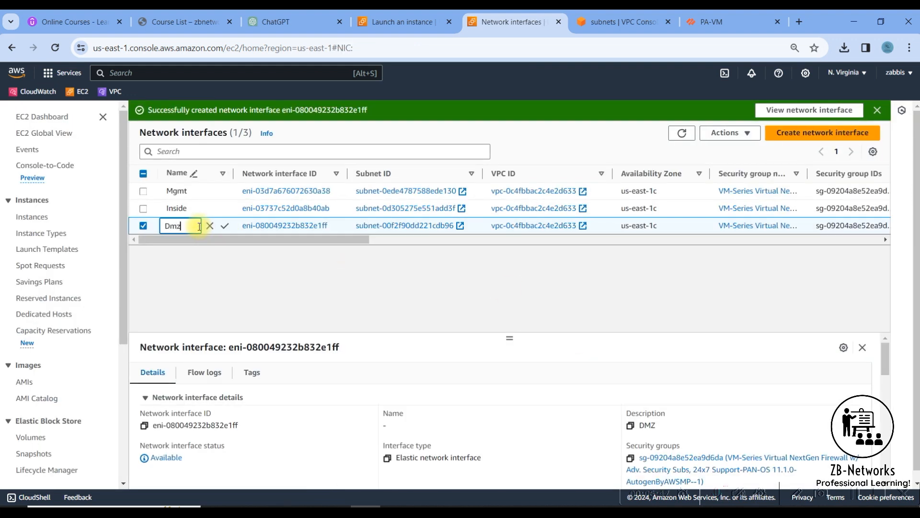
{"action": "key", "text": "Return"}
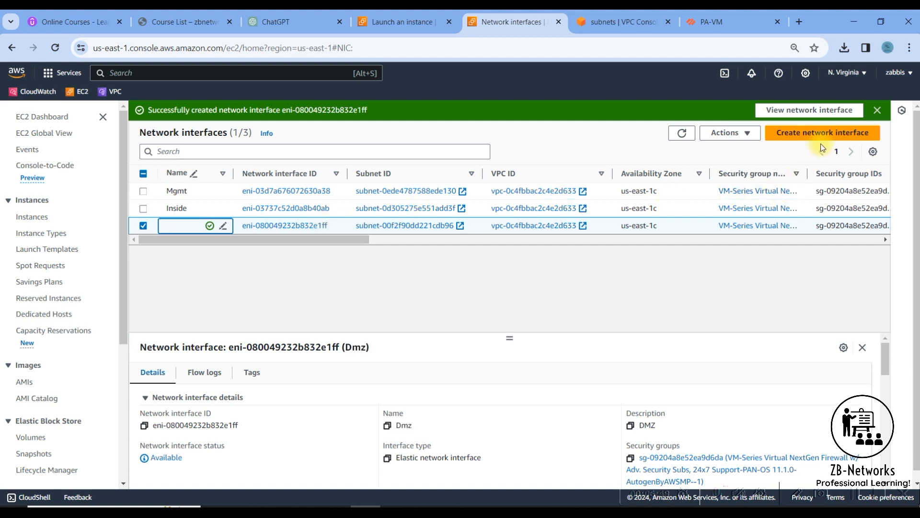
{"action": "left_click", "coordinate": [821, 132]}
Start a network interface with description 'Outside', subnet Outside and custom IPv4 192.168.20.10.
{"action": "left_click", "coordinate": [178, 255]}
{"action": "type", "text": "Outside"}
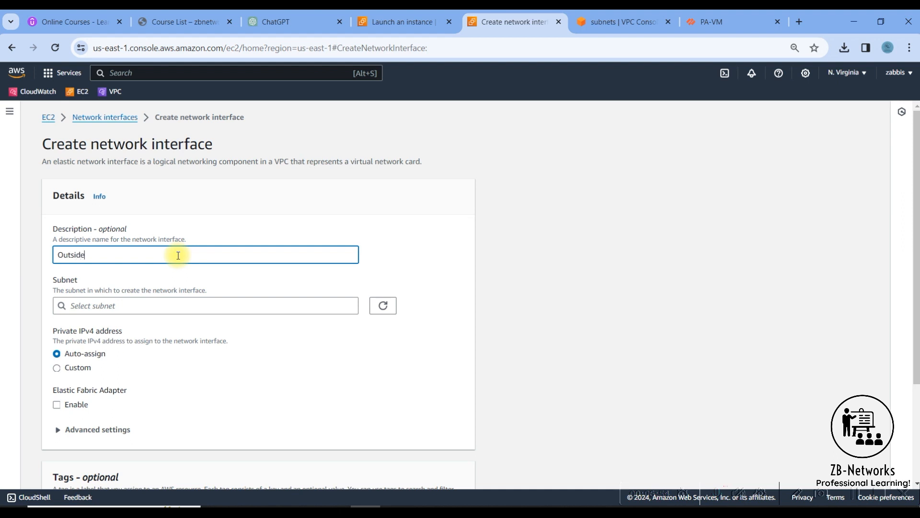
{"action": "left_click", "coordinate": [160, 309]}
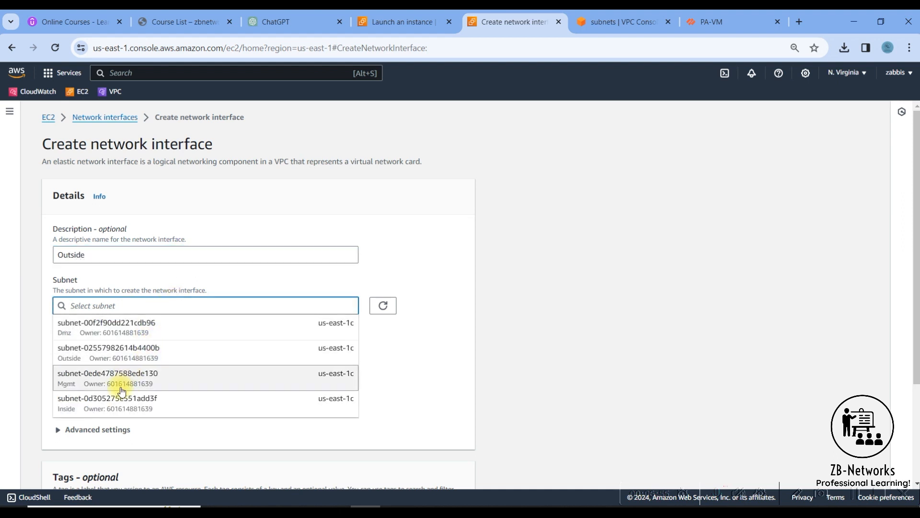
{"action": "left_click", "coordinate": [86, 354]}
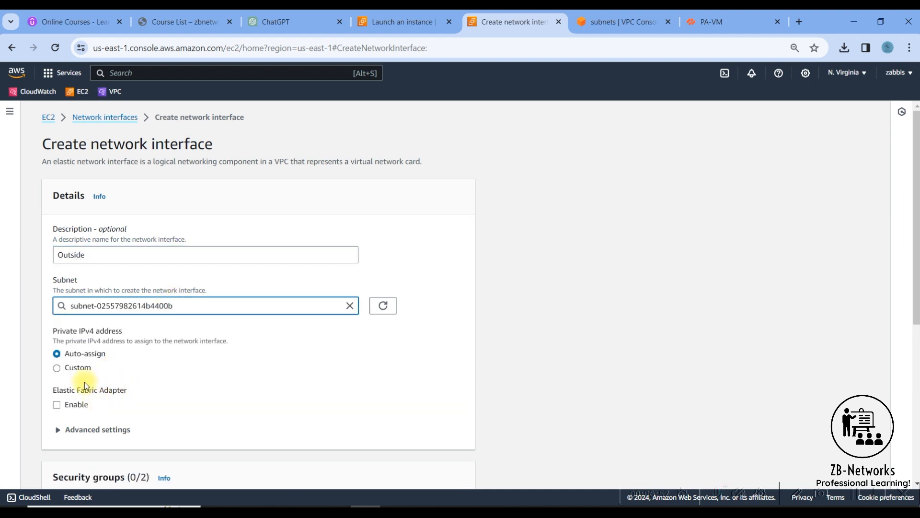
{"action": "left_click", "coordinate": [81, 369]}
{"action": "left_click", "coordinate": [100, 402]}
{"action": "type", "text": "192.1638.20"}
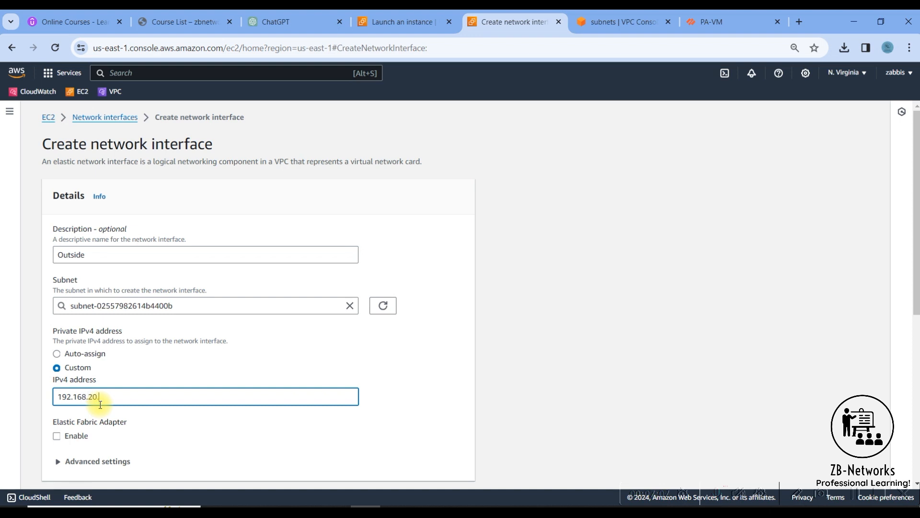
{"action": "left_click", "coordinate": [398, 448]}
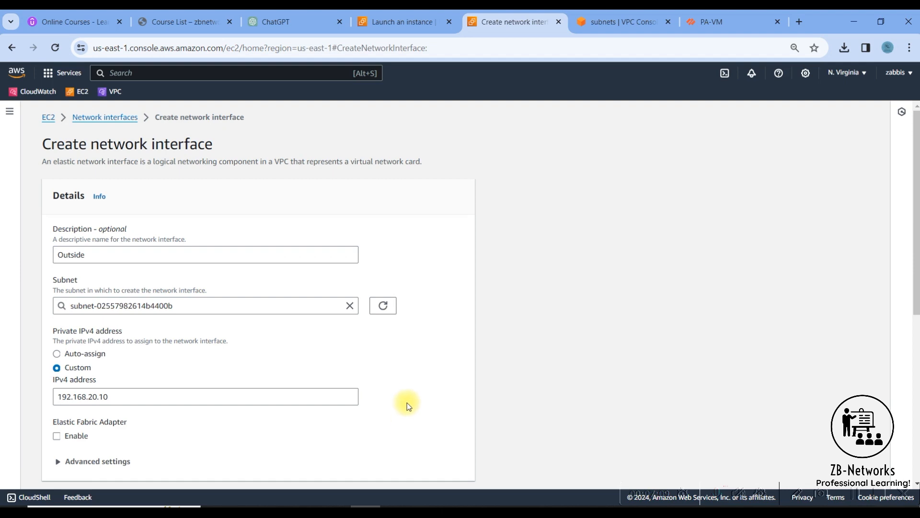
Attach the VM-Series security group and create the Outside interface.
{"action": "scroll", "coordinate": [407, 400], "scroll_direction": "down", "scroll_amount": 4}
{"action": "left_click", "coordinate": [56, 405]}
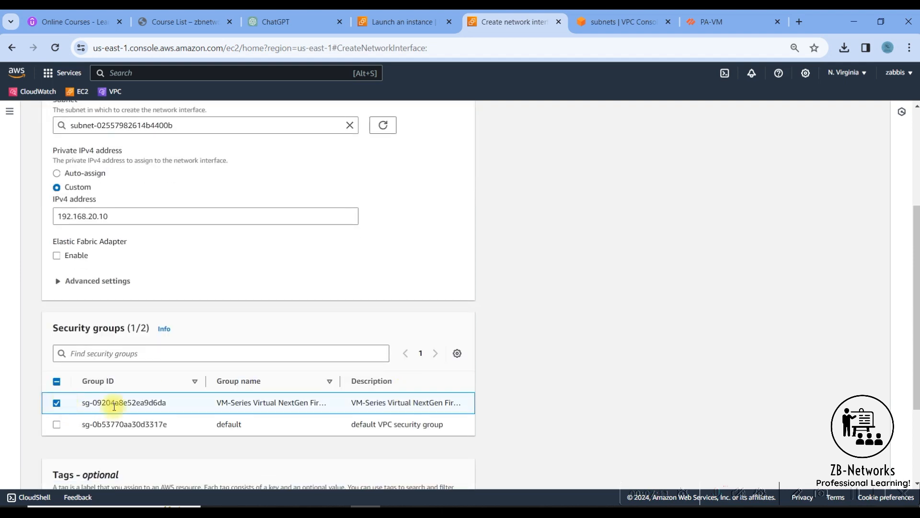
{"action": "scroll", "coordinate": [447, 424], "scroll_direction": "down", "scroll_amount": 2}
{"action": "scroll", "coordinate": [448, 424], "scroll_direction": "down", "scroll_amount": 2}
{"action": "left_click", "coordinate": [404, 464]}
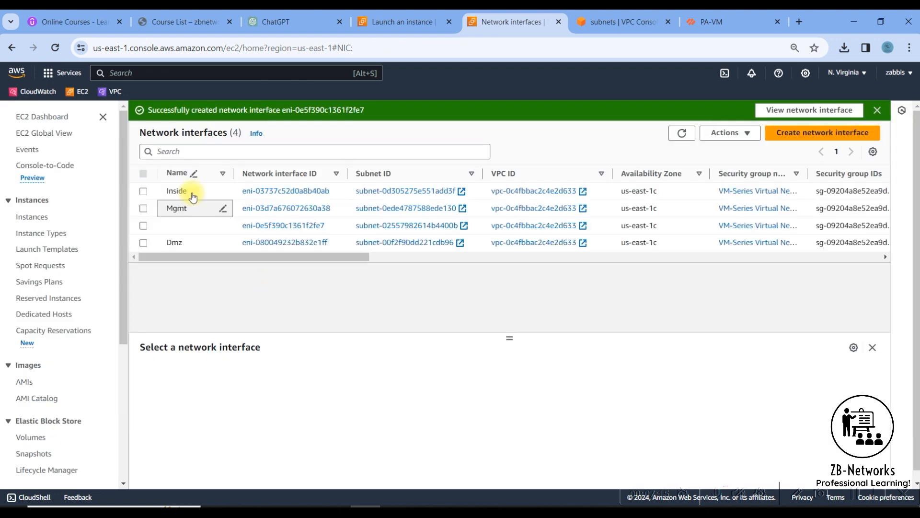
Name the new interface 'Outside' and compare the four interfaces' private IPv4 addresses.
{"action": "left_click", "coordinate": [222, 225]}
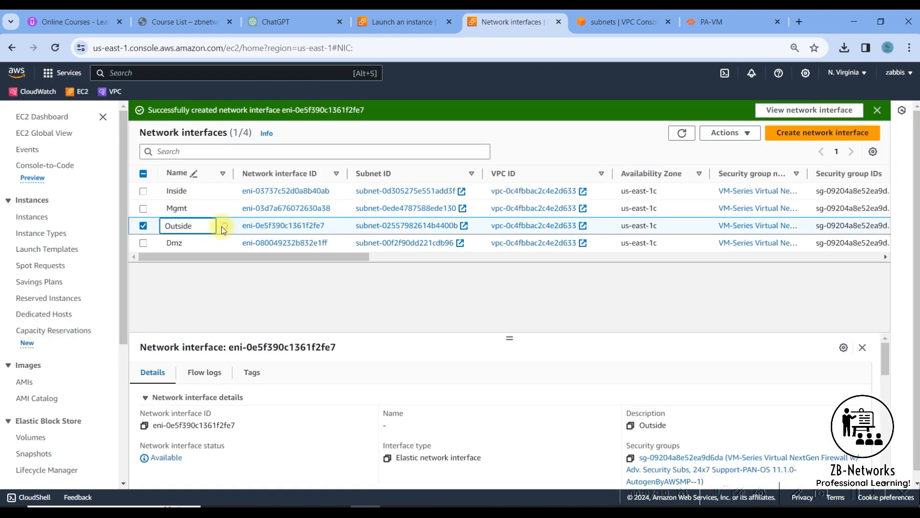
{"action": "left_click_drag", "start_coordinate": [341, 258], "coordinate": [609, 201]}
{"action": "left_click", "coordinate": [610, 191]}
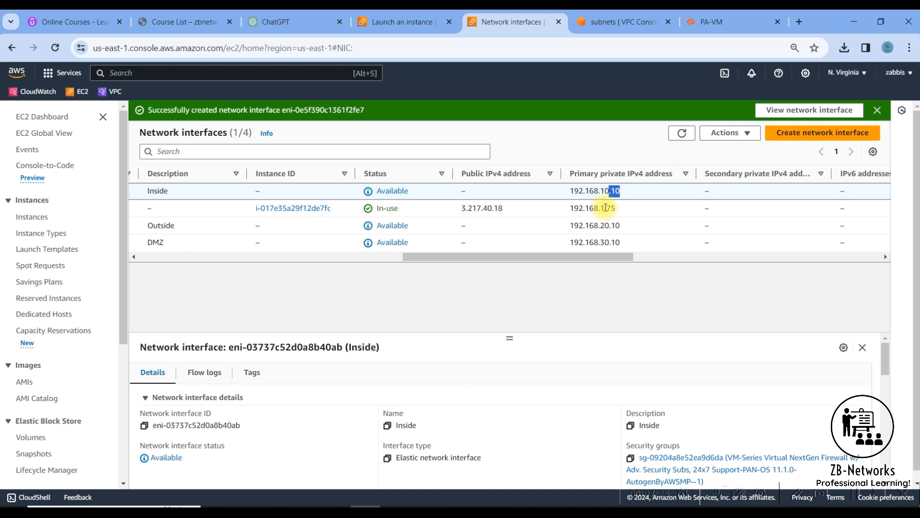
{"action": "left_click", "coordinate": [596, 208]}
{"action": "left_click_drag", "start_coordinate": [594, 226], "coordinate": [276, 264]}
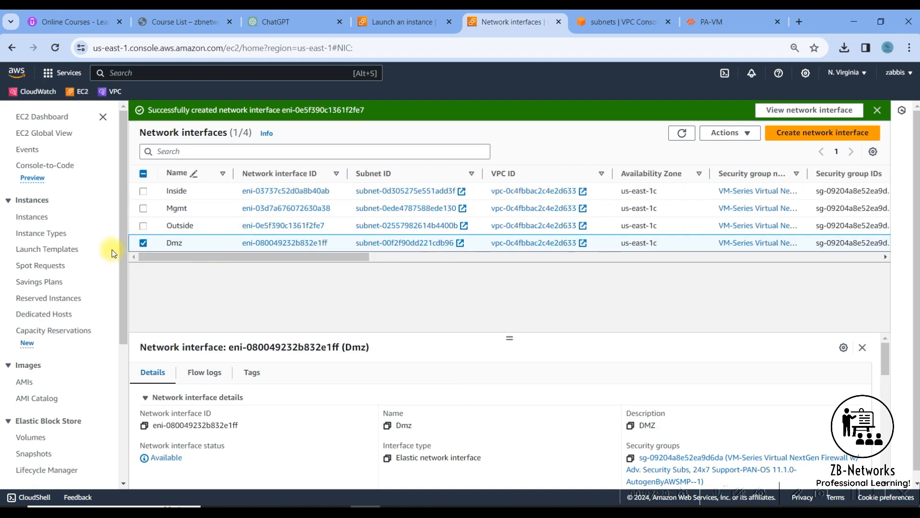
Go back to the EC2 Instances list showing the c5d.2xlarge Palo Alto NGFW instance running.
{"action": "left_click", "coordinate": [143, 244]}
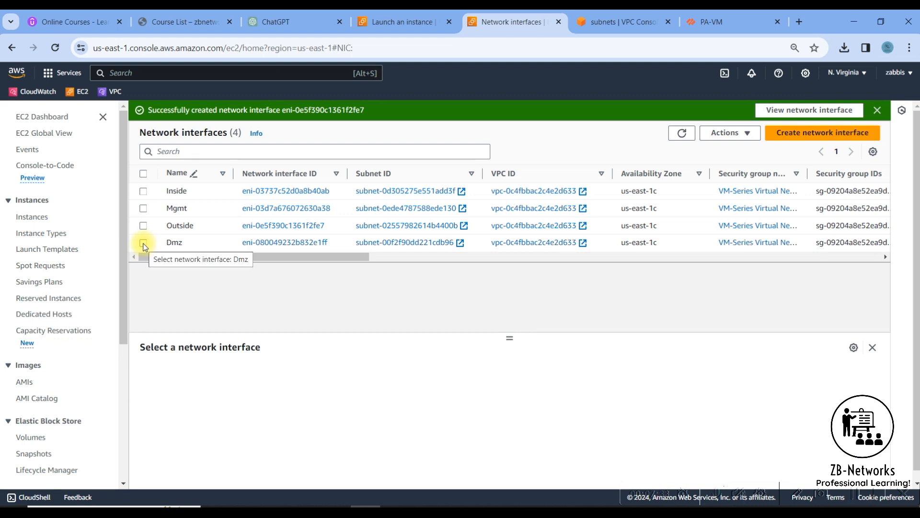
{"action": "left_click", "coordinate": [700, 24]}
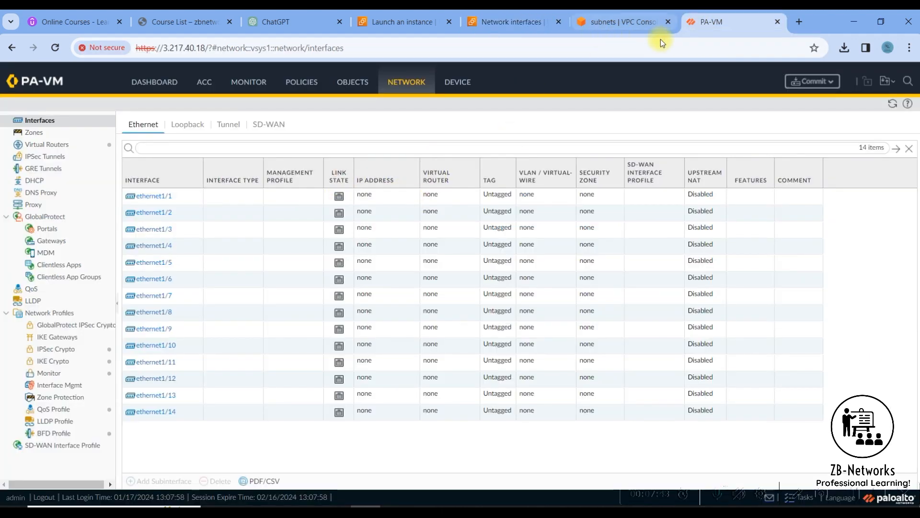
{"action": "left_click", "coordinate": [635, 24]}
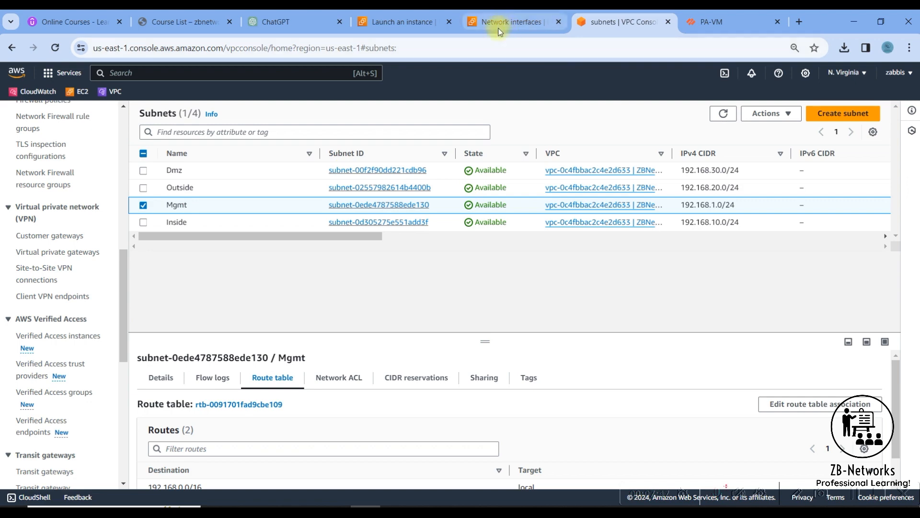
{"action": "left_click", "coordinate": [389, 22]}
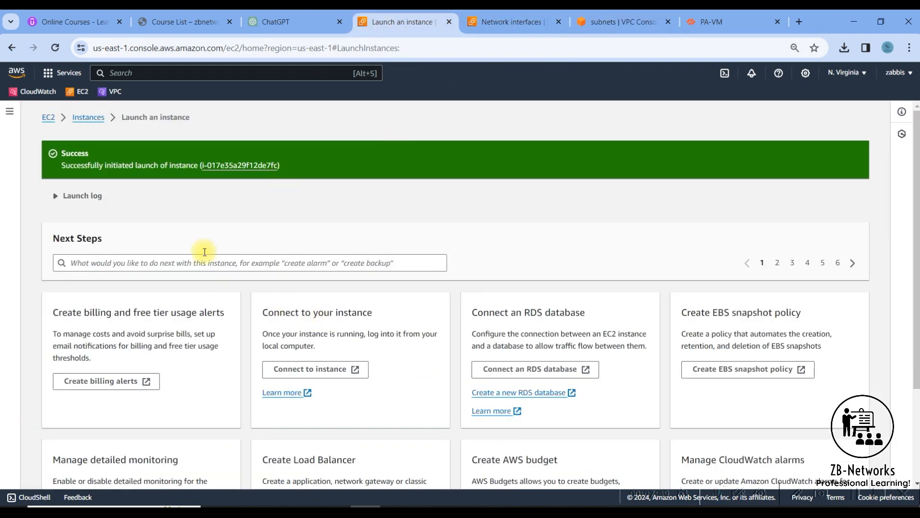
{"action": "left_click", "coordinate": [74, 118]}
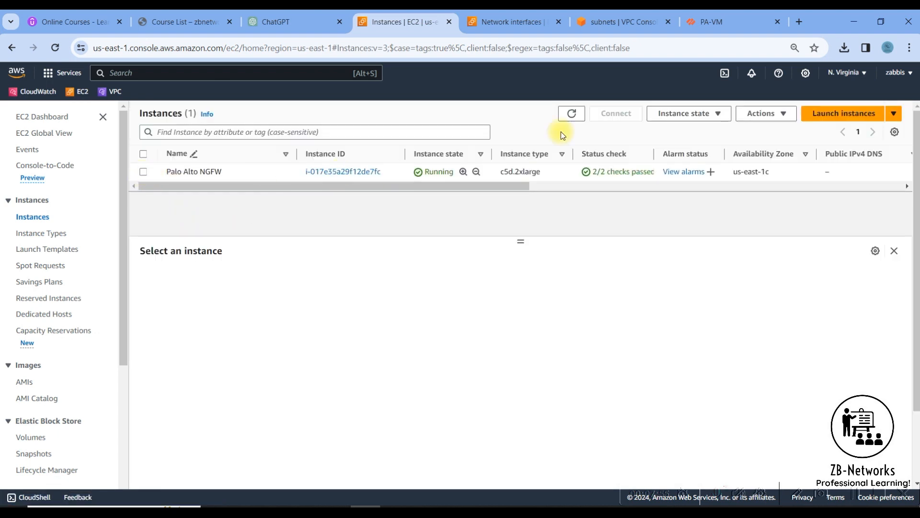
Attach the Inside ENI to the Palo Alto NGFW instance through Attach network interface.
{"action": "left_click", "coordinate": [762, 115]}
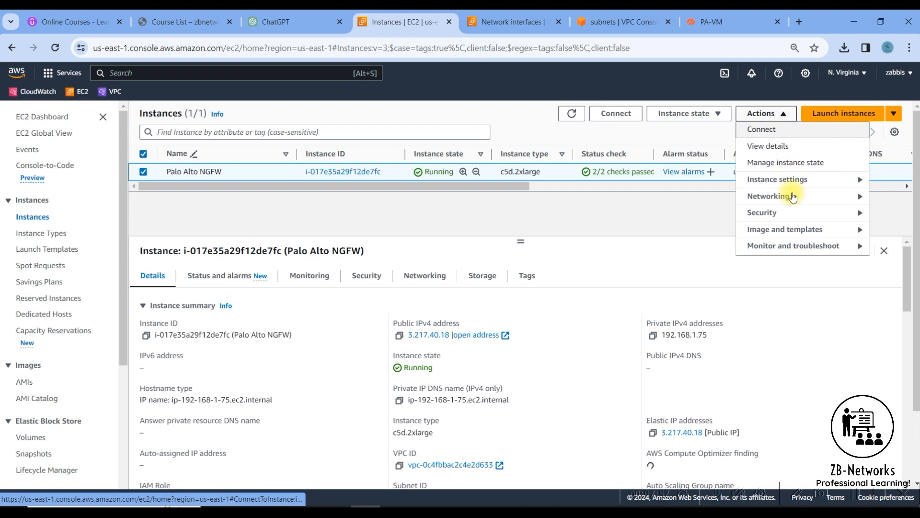
{"action": "mouse_move", "coordinate": [795, 195]}
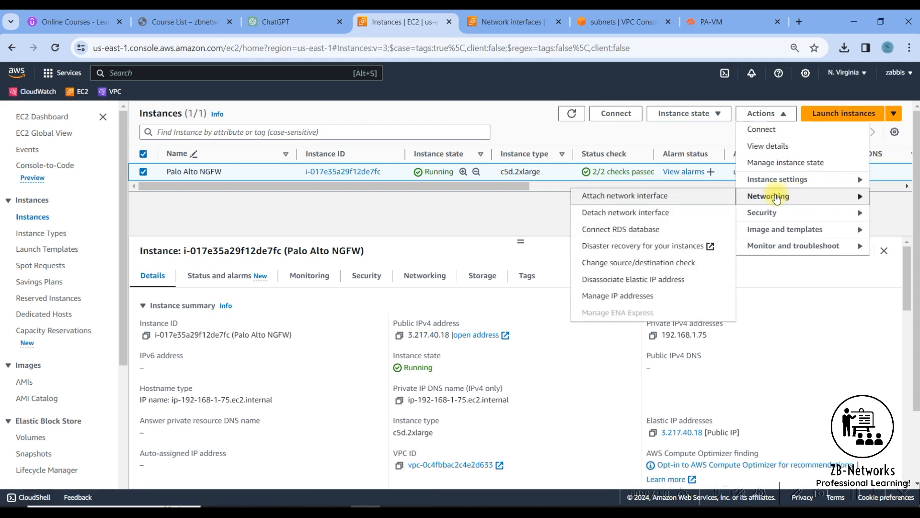
{"action": "left_click", "coordinate": [643, 205]}
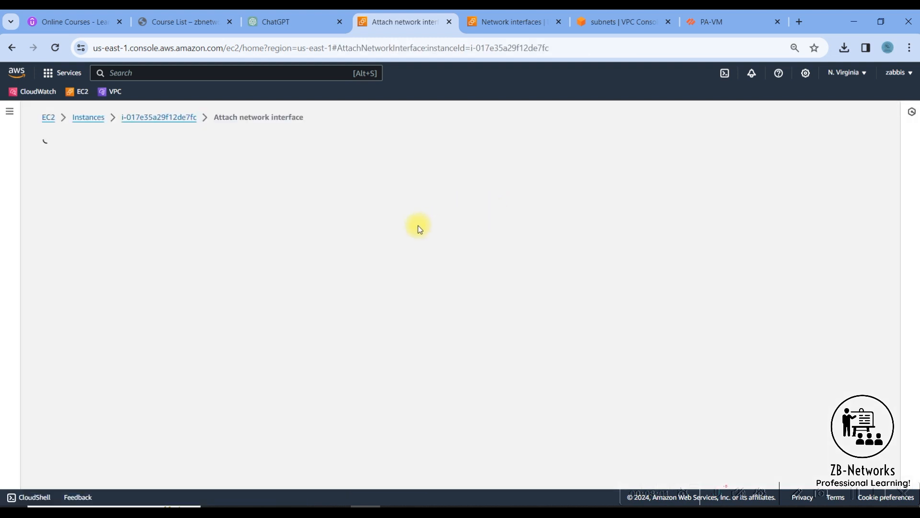
{"action": "left_click", "coordinate": [243, 257]}
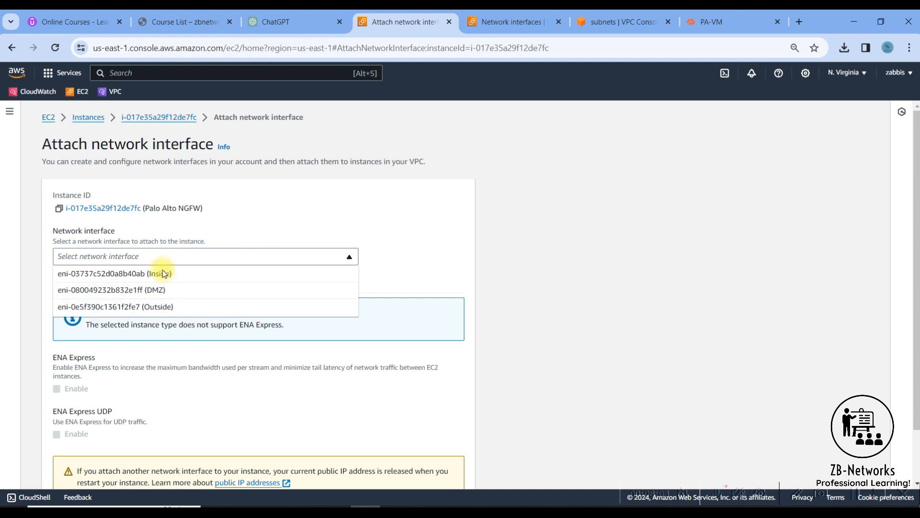
{"action": "left_click", "coordinate": [136, 273]}
{"action": "scroll", "coordinate": [345, 321], "scroll_direction": "down", "scroll_amount": 1}
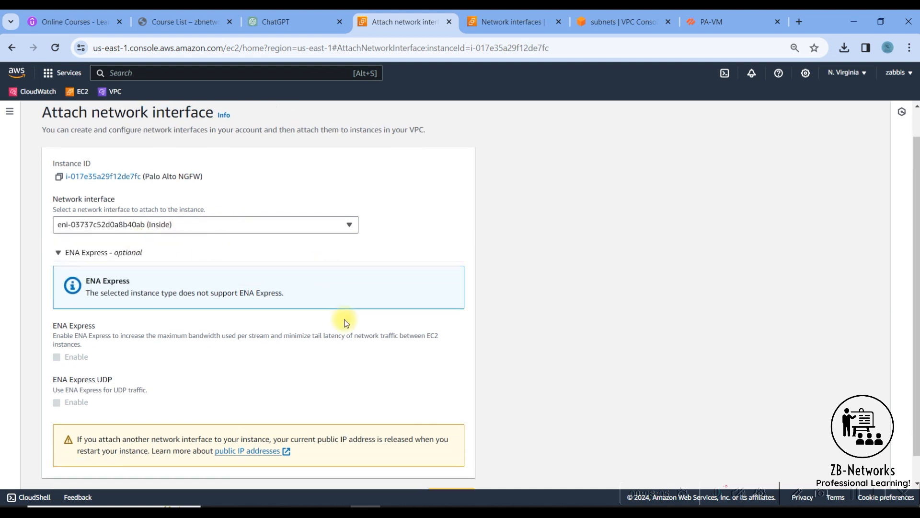
{"action": "scroll", "coordinate": [344, 319], "scroll_direction": "down", "scroll_amount": 1}
{"action": "left_click", "coordinate": [448, 469]}
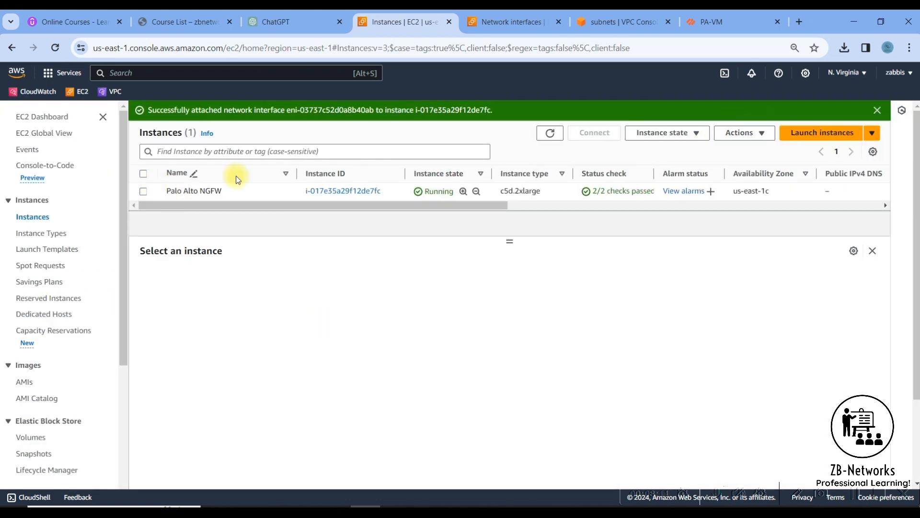
{"action": "left_click", "coordinate": [143, 191]}
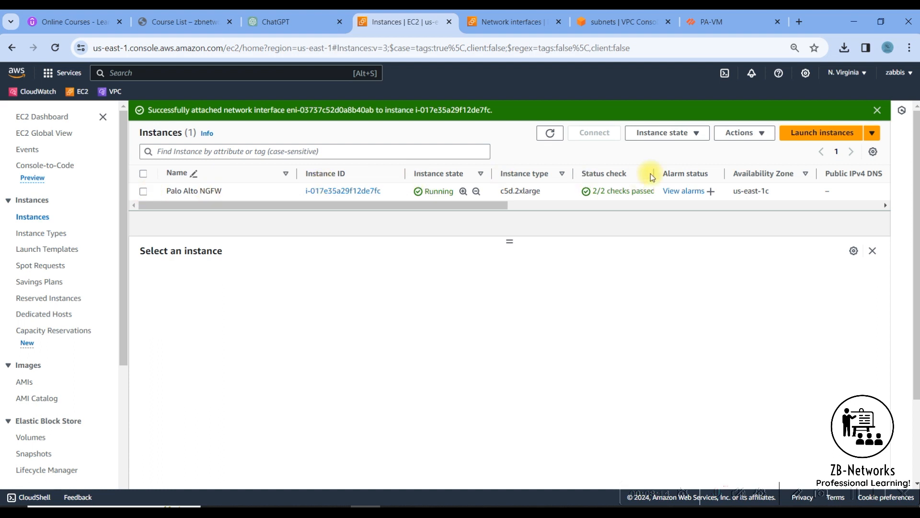
{"action": "left_click", "coordinate": [740, 137]}
Attach the DMZ network interface to the Palo Alto NGFW instance.
{"action": "mouse_move", "coordinate": [741, 216]}
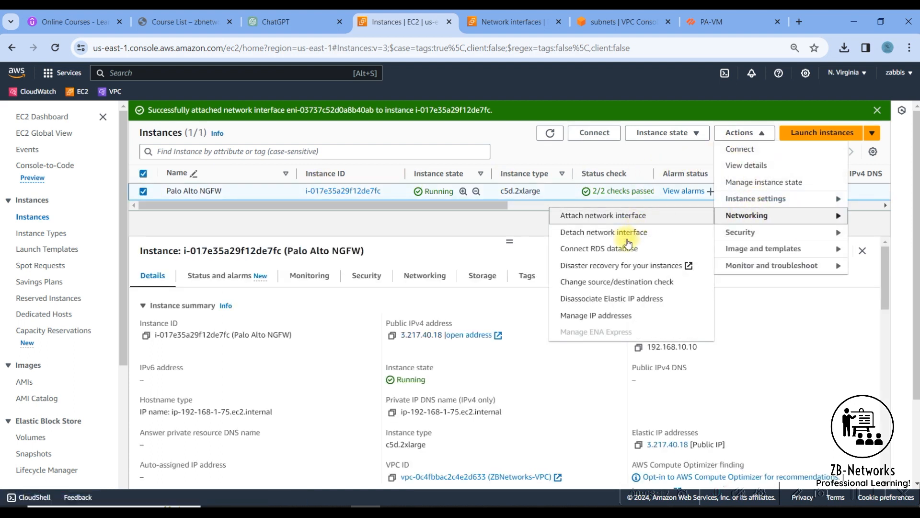
{"action": "left_click", "coordinate": [612, 219]}
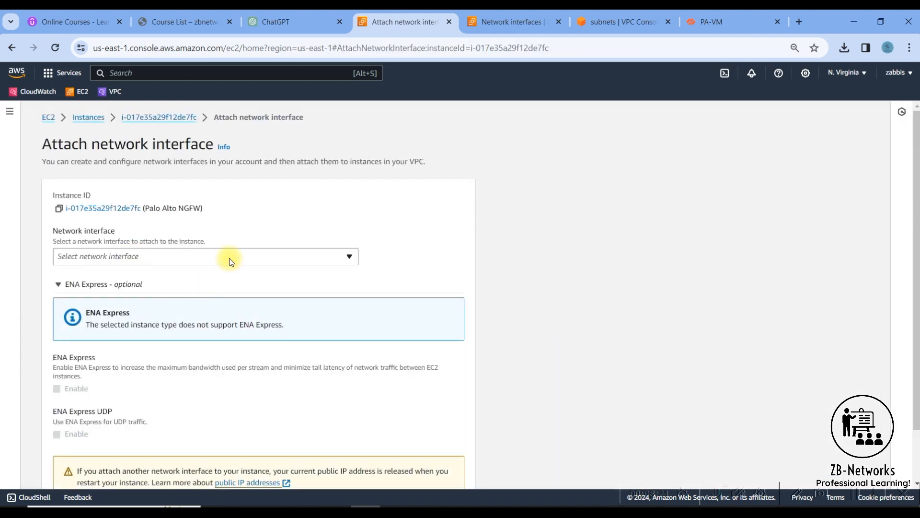
{"action": "left_click", "coordinate": [229, 257]}
{"action": "left_click", "coordinate": [144, 271]}
{"action": "scroll", "coordinate": [394, 470], "scroll_direction": "down", "scroll_amount": 2}
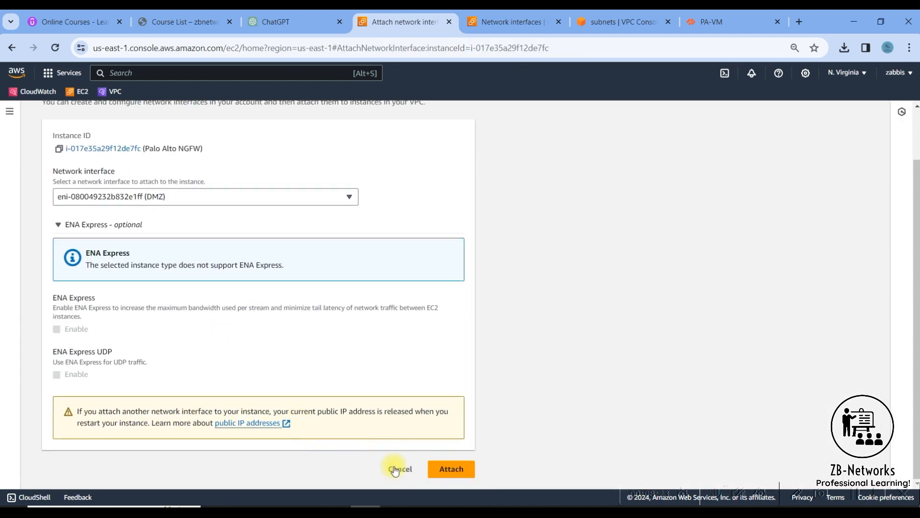
{"action": "left_click", "coordinate": [428, 465]}
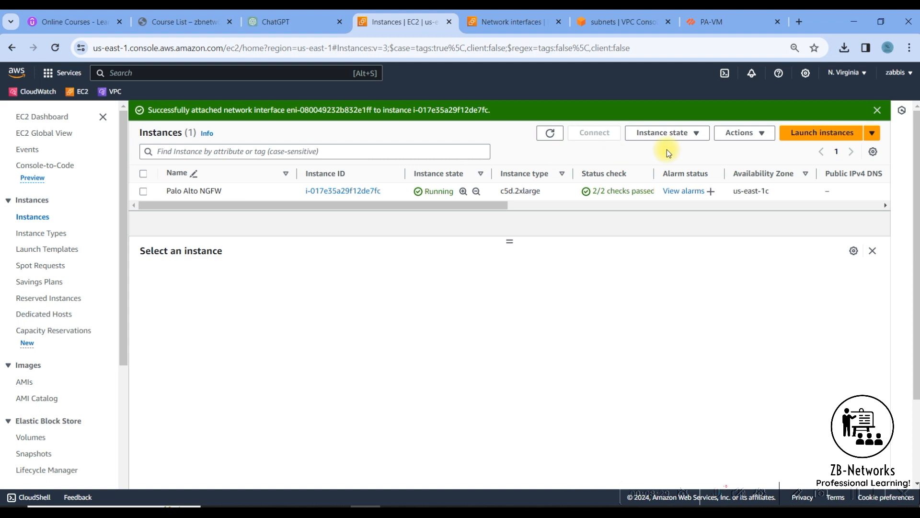
Attach the Outside network interface to the Palo Alto NGFW instance.
{"action": "left_click", "coordinate": [160, 192]}
{"action": "left_click", "coordinate": [752, 134]}
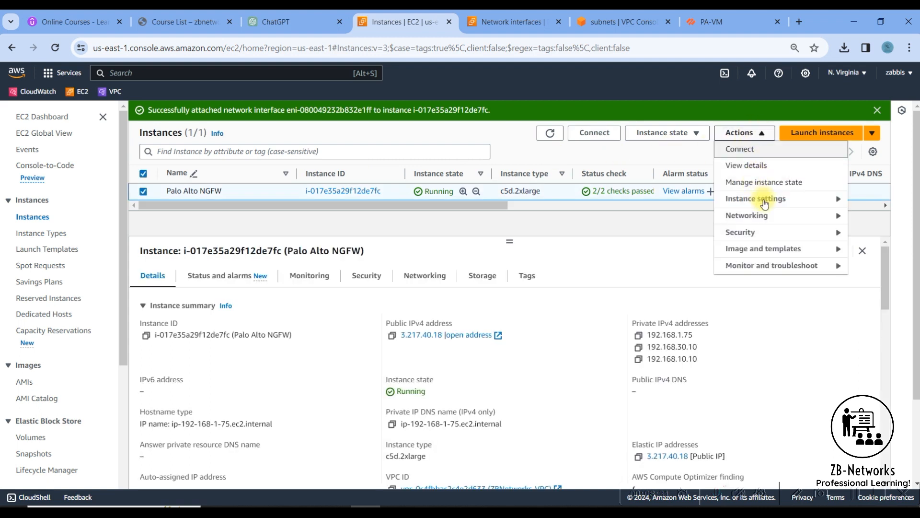
{"action": "mouse_move", "coordinate": [762, 217]}
{"action": "left_click", "coordinate": [628, 224]}
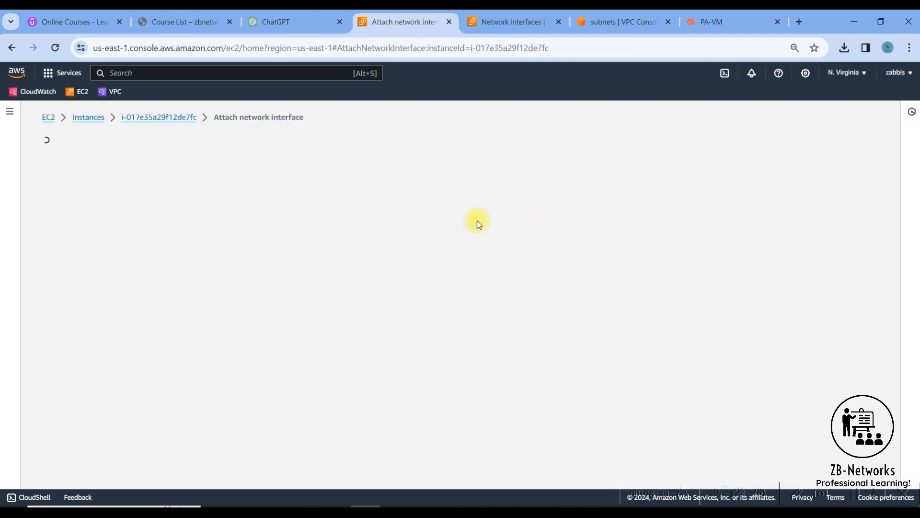
{"action": "left_click", "coordinate": [145, 257]}
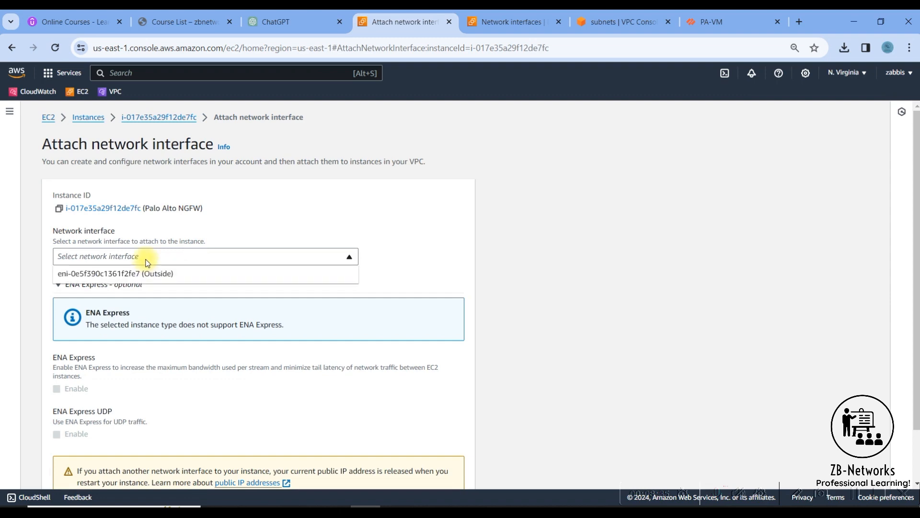
{"action": "left_click", "coordinate": [147, 270]}
{"action": "scroll", "coordinate": [349, 415], "scroll_direction": "down", "scroll_amount": 1}
{"action": "scroll", "coordinate": [349, 416], "scroll_direction": "down", "scroll_amount": 1}
{"action": "left_click", "coordinate": [451, 469]}
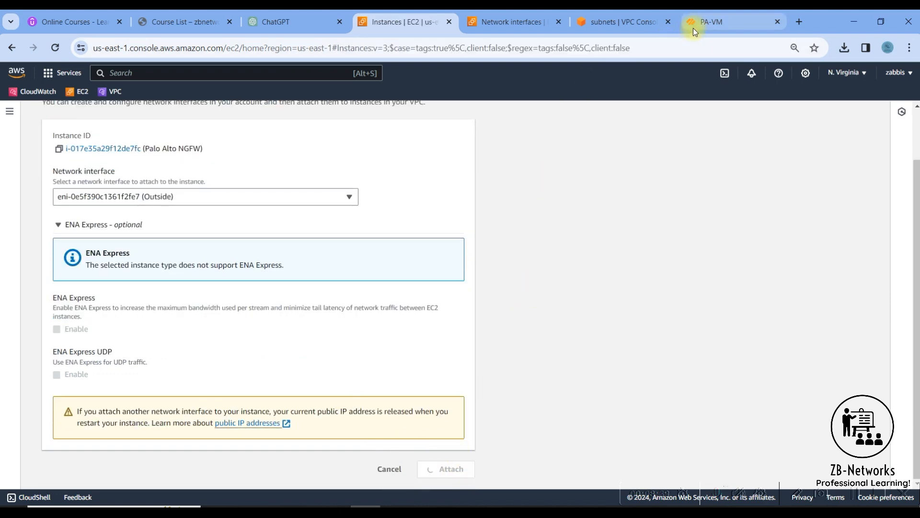
Reload the firewall's interfaces page, then return to the EC2 instances list.
{"action": "left_click", "coordinate": [692, 28]}
{"action": "left_click", "coordinate": [56, 48]}
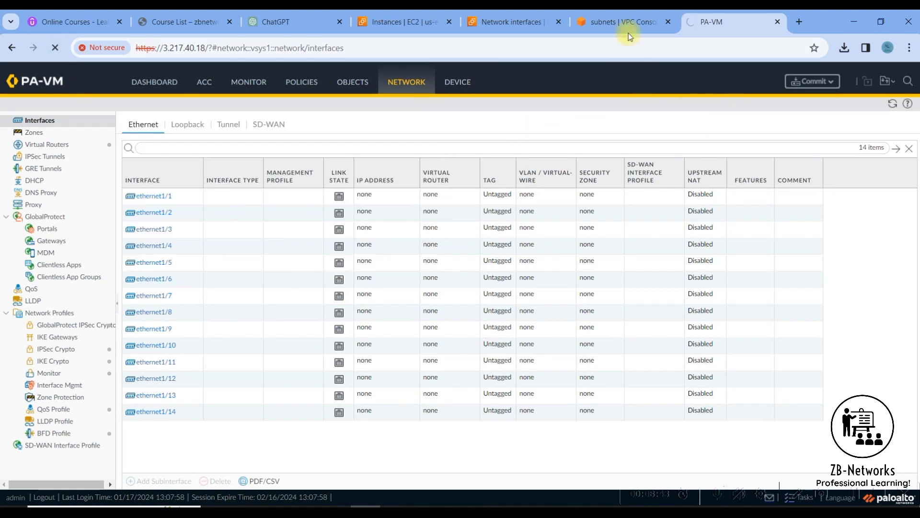
{"action": "left_click", "coordinate": [503, 22]}
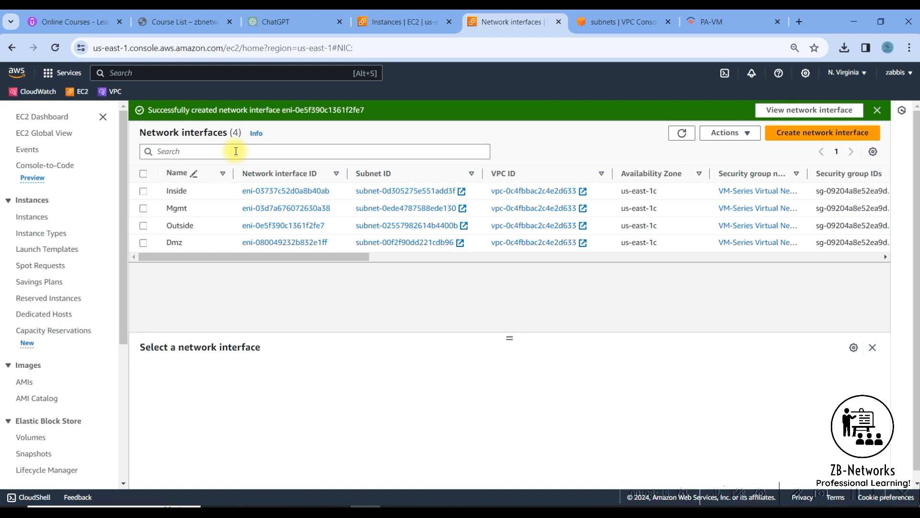
{"action": "left_click", "coordinate": [409, 30]}
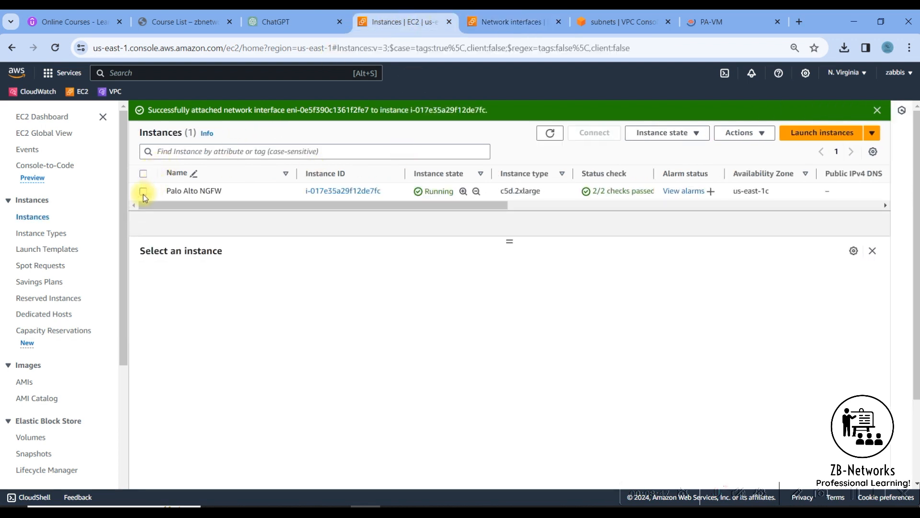
Check the NGFW instance's four network interfaces and private IPs, then switch to the PA-VM tab.
{"action": "left_click", "coordinate": [220, 190]}
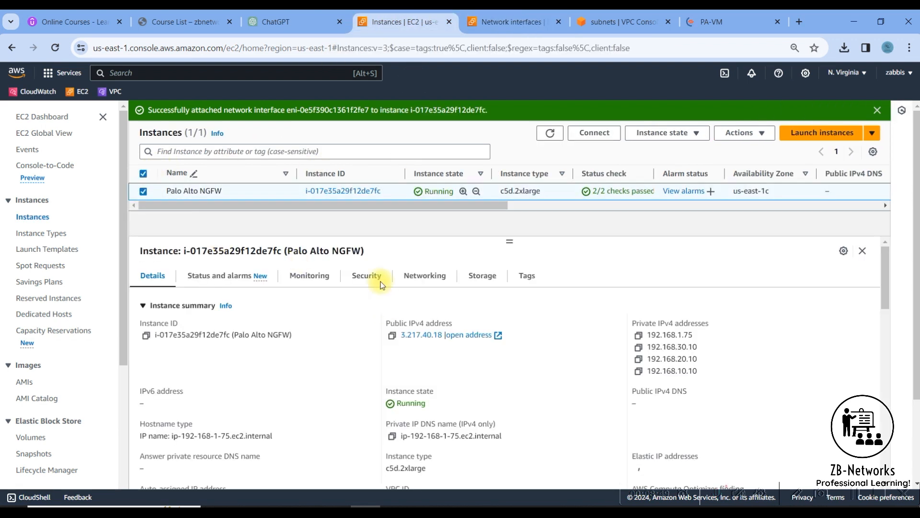
{"action": "left_click", "coordinate": [424, 275]}
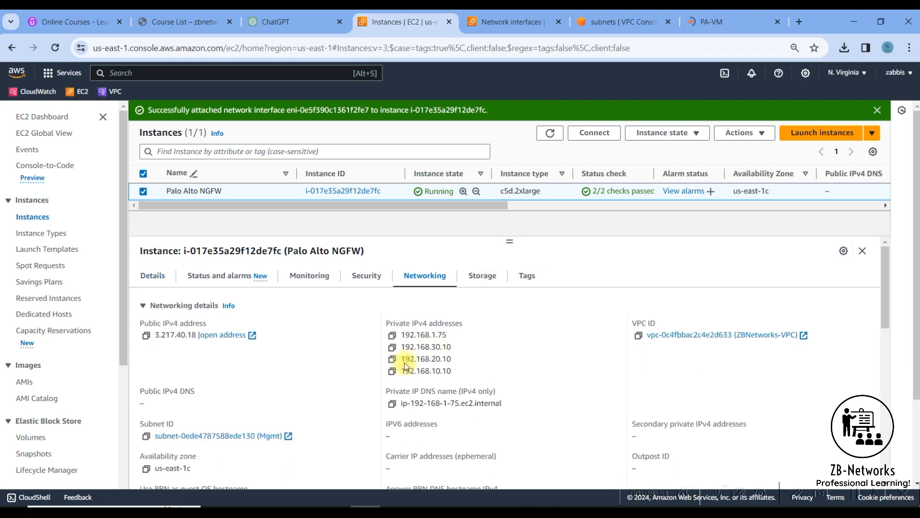
{"action": "scroll", "coordinate": [278, 372], "scroll_direction": "down", "scroll_amount": 5}
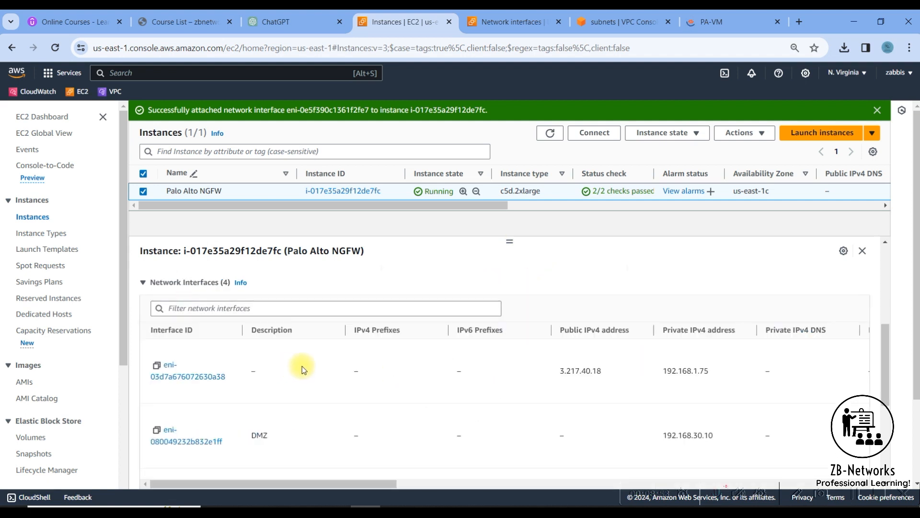
{"action": "scroll", "coordinate": [200, 432], "scroll_direction": "down", "scroll_amount": 3}
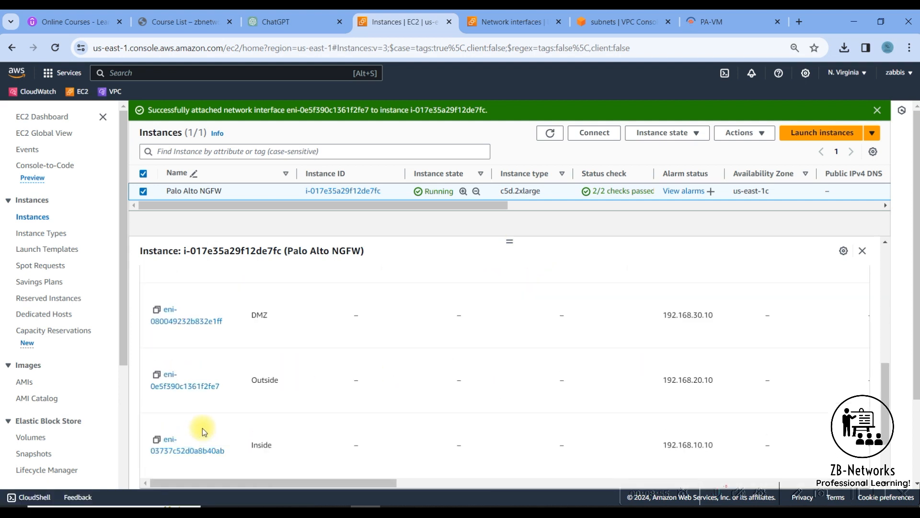
{"action": "scroll", "coordinate": [204, 450], "scroll_direction": "down", "scroll_amount": 2}
{"action": "scroll", "coordinate": [205, 449], "scroll_direction": "down", "scroll_amount": 1}
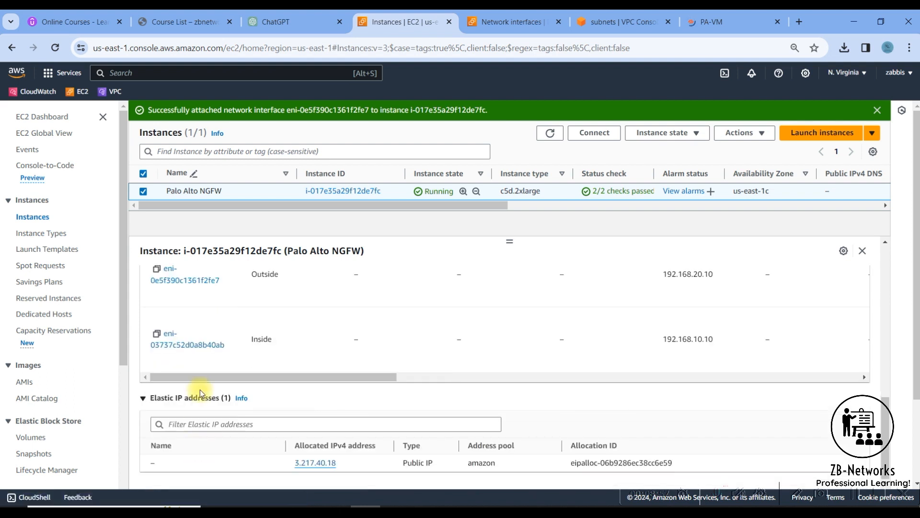
{"action": "scroll", "coordinate": [218, 372], "scroll_direction": "up", "scroll_amount": 2}
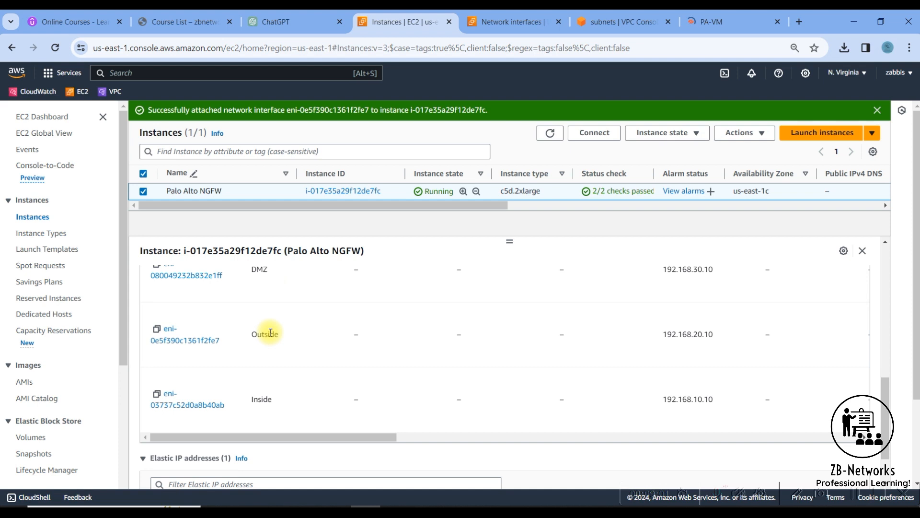
{"action": "scroll", "coordinate": [267, 330], "scroll_direction": "up", "scroll_amount": 3}
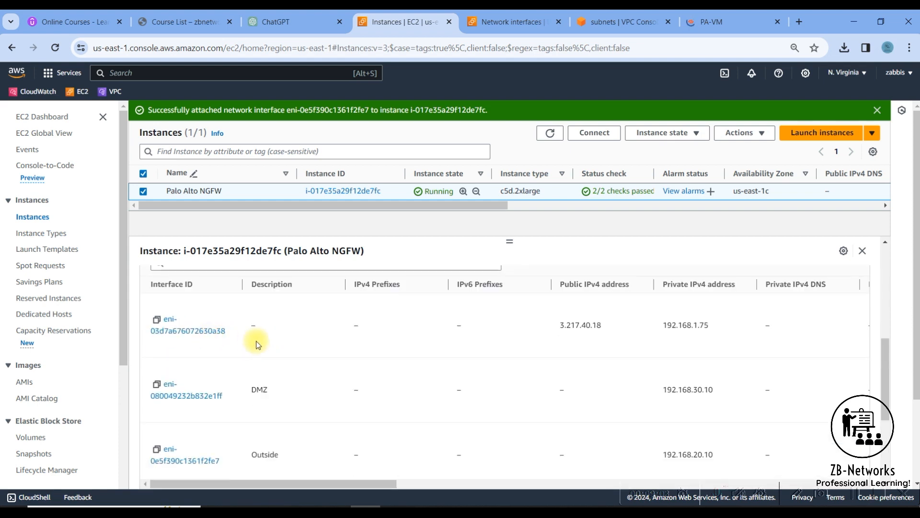
{"action": "left_click", "coordinate": [712, 29]}
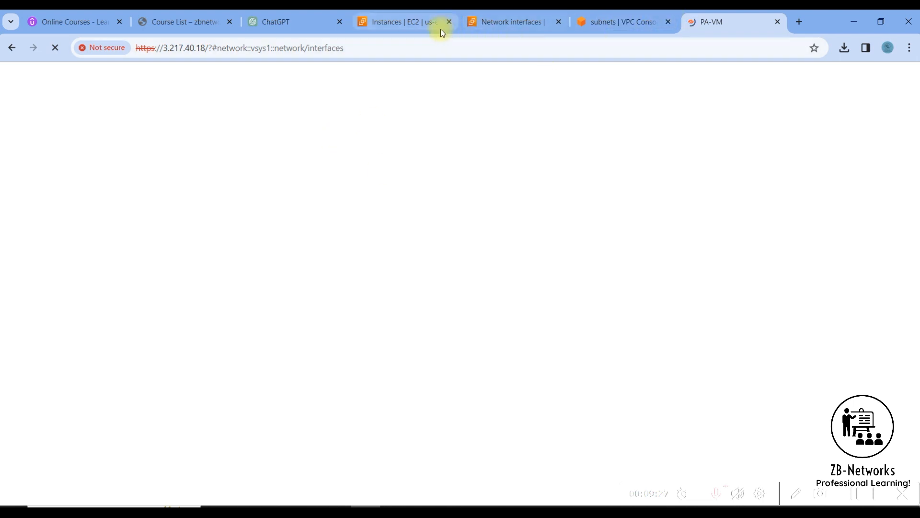
Return to the Instances | EC2 tab and open Security Groups in a new browser tab.
{"action": "left_click", "coordinate": [406, 23]}
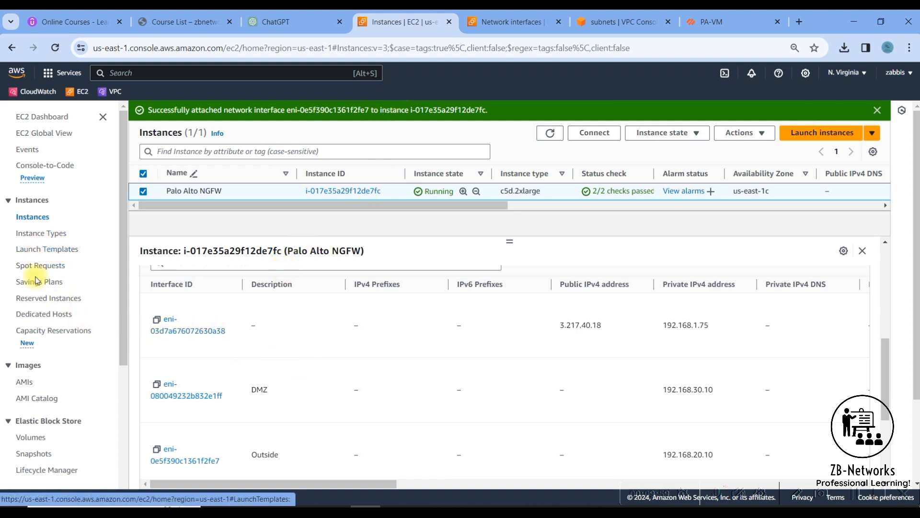
{"action": "scroll", "coordinate": [48, 350], "scroll_direction": "down", "scroll_amount": 4}
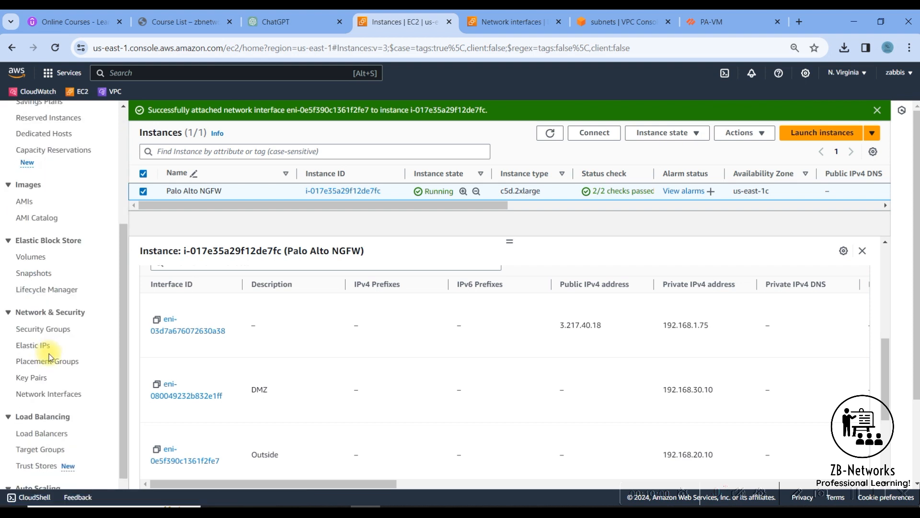
{"action": "middle_click", "coordinate": [44, 329]}
Start a security group named 'Allow all', described 'Allows all traffic', in ZBNetworks-VPC.
{"action": "left_click", "coordinate": [441, 24]}
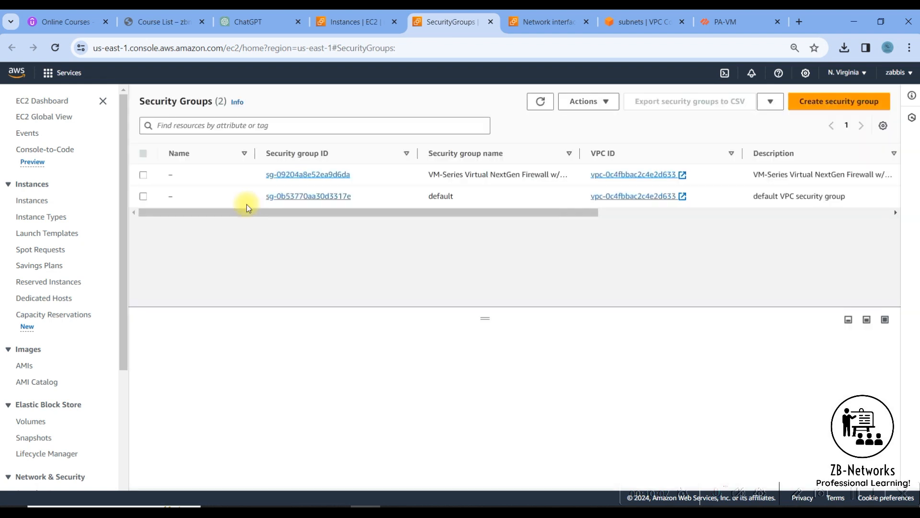
{"action": "left_click", "coordinate": [809, 116]}
{"action": "left_click", "coordinate": [110, 243]}
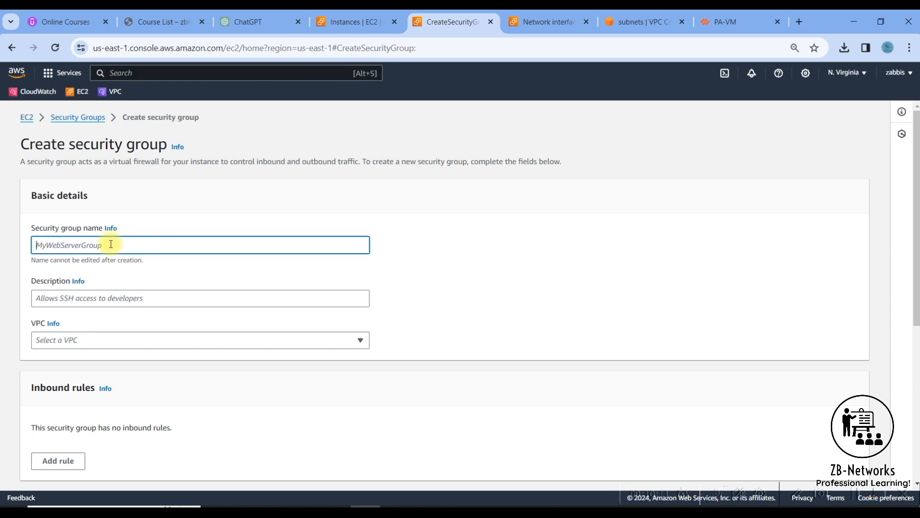
{"action": "type", "text": "Allow all"}
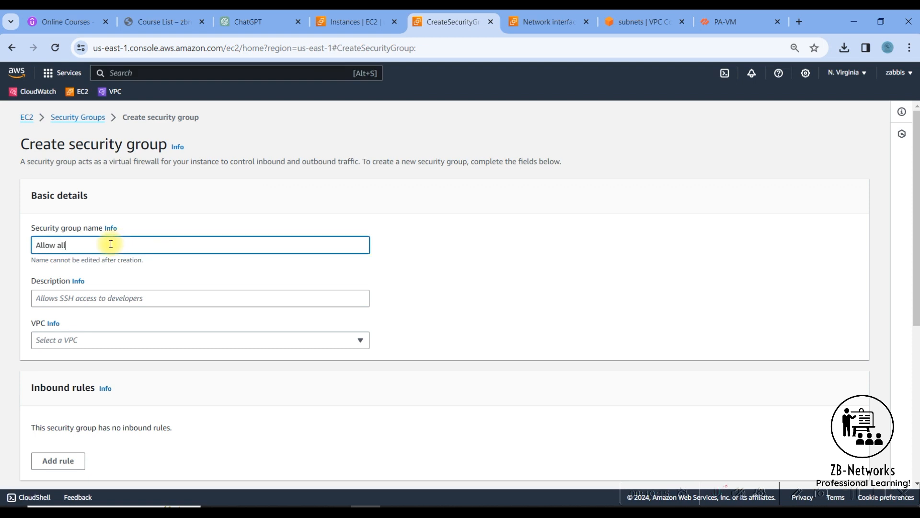
{"action": "left_click", "coordinate": [79, 299]}
{"action": "type", "text": "Alo"}
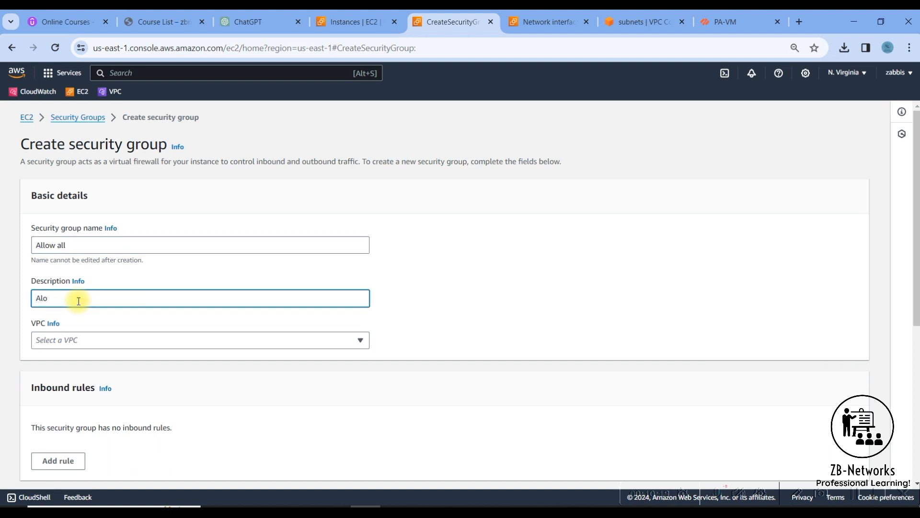
{"action": "type", "text": "ow lows all traffic"}
{"action": "left_click", "coordinate": [150, 342]}
{"action": "left_click", "coordinate": [136, 379]}
{"action": "scroll", "coordinate": [200, 378], "scroll_direction": "down", "scroll_amount": 5}
{"action": "scroll", "coordinate": [332, 367], "scroll_direction": "down", "scroll_amount": 2}
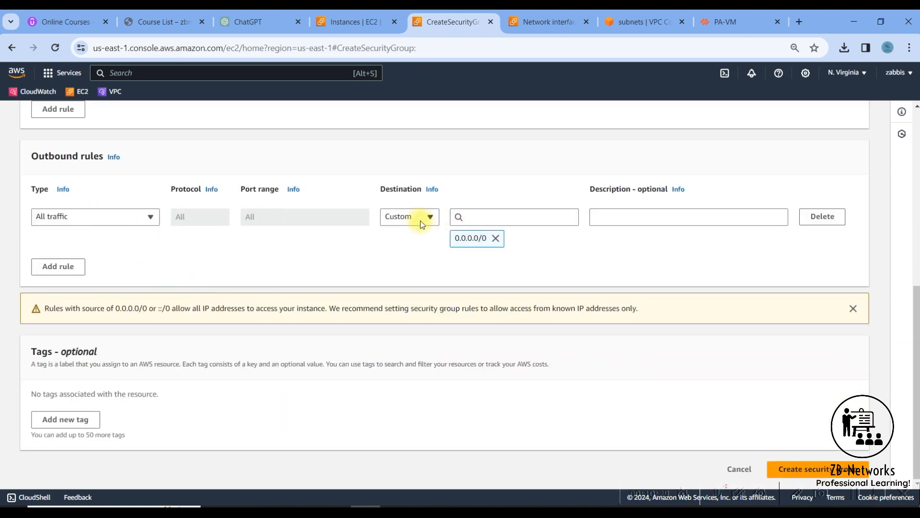
{"action": "scroll", "coordinate": [343, 264], "scroll_direction": "up", "scroll_amount": 4}
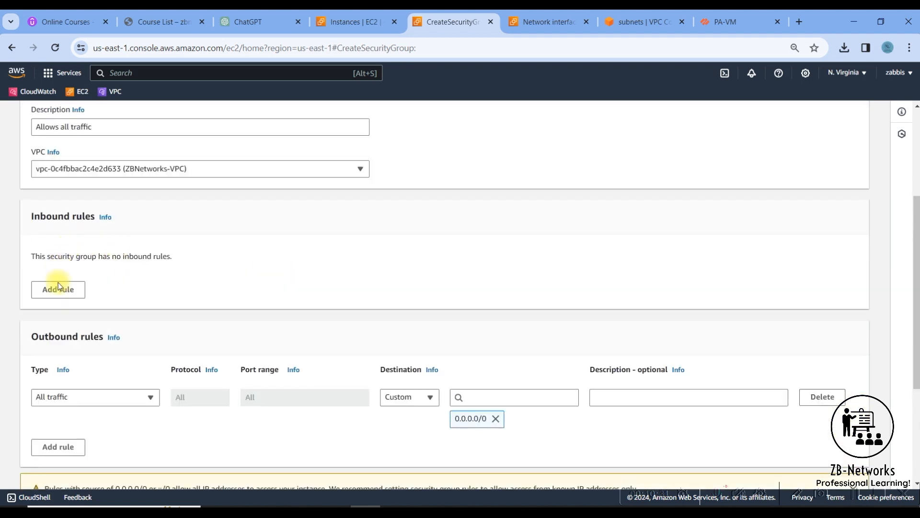
Add an inbound rule allowing All traffic from Anywhere-IPv4 (0.0.0.0/0).
{"action": "left_click", "coordinate": [59, 290]}
{"action": "left_click", "coordinate": [132, 277]}
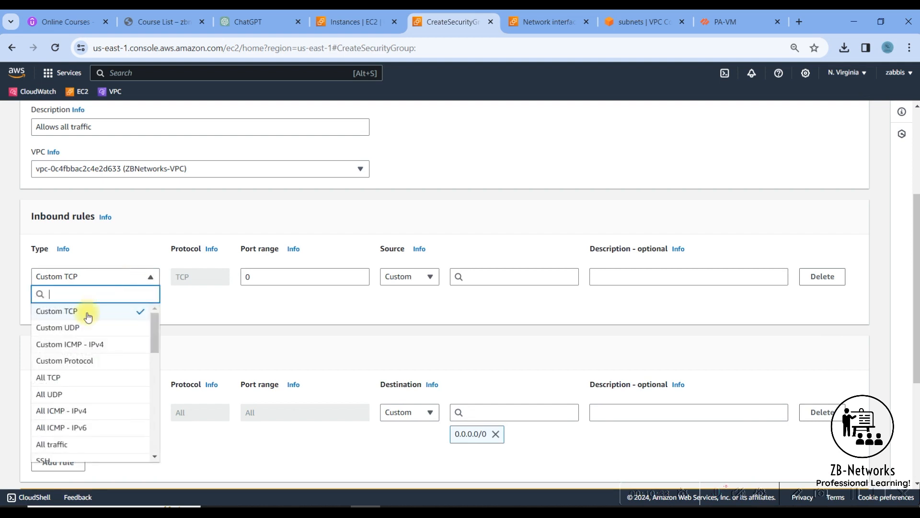
{"action": "left_click", "coordinate": [58, 445]}
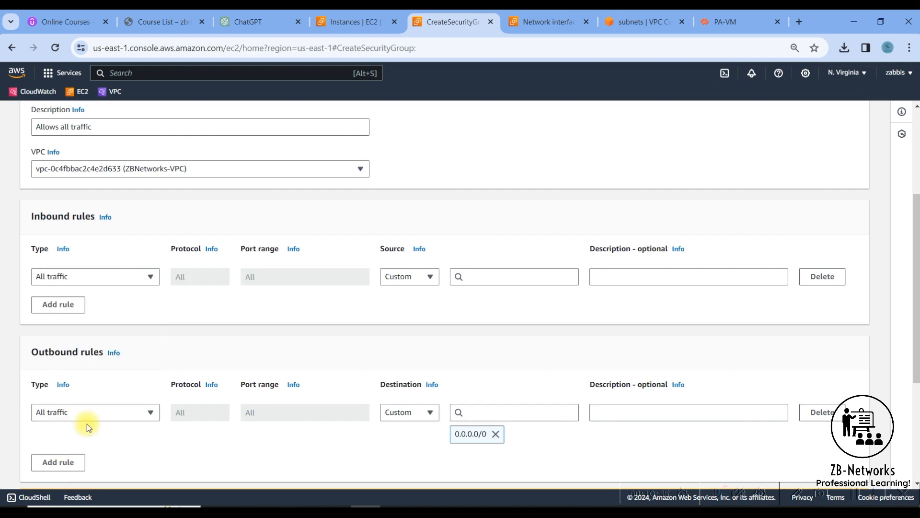
{"action": "left_click", "coordinate": [417, 278]}
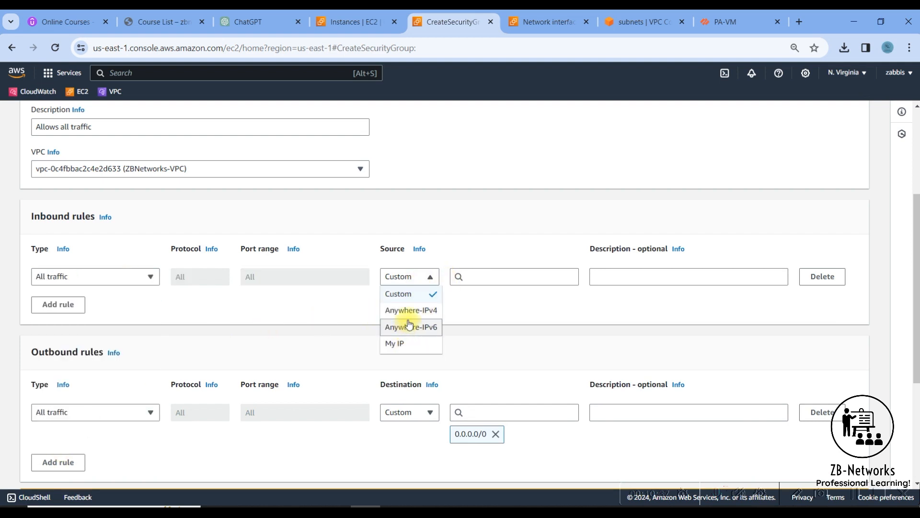
{"action": "left_click", "coordinate": [482, 281]}
{"action": "left_click", "coordinate": [487, 312]}
{"action": "scroll", "coordinate": [641, 309], "scroll_direction": "down", "scroll_amount": 5}
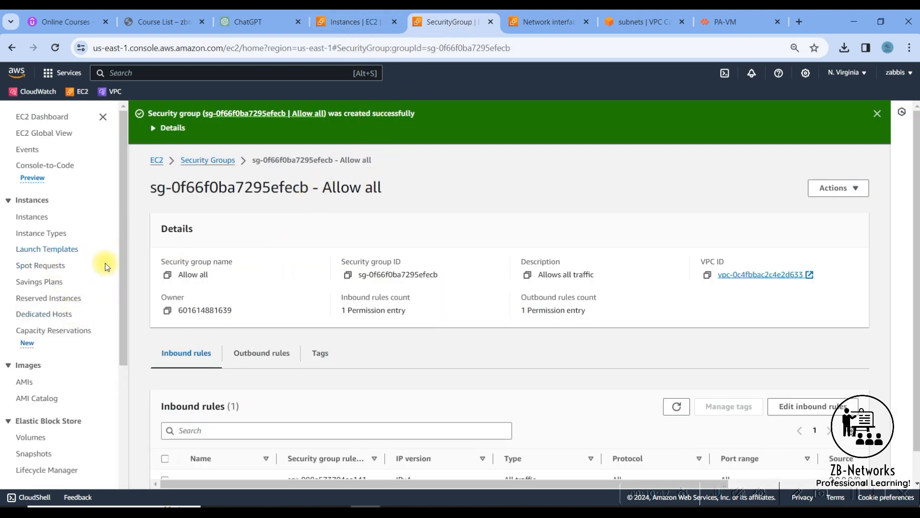
{"action": "scroll", "coordinate": [263, 372], "scroll_direction": "down", "scroll_amount": 1}
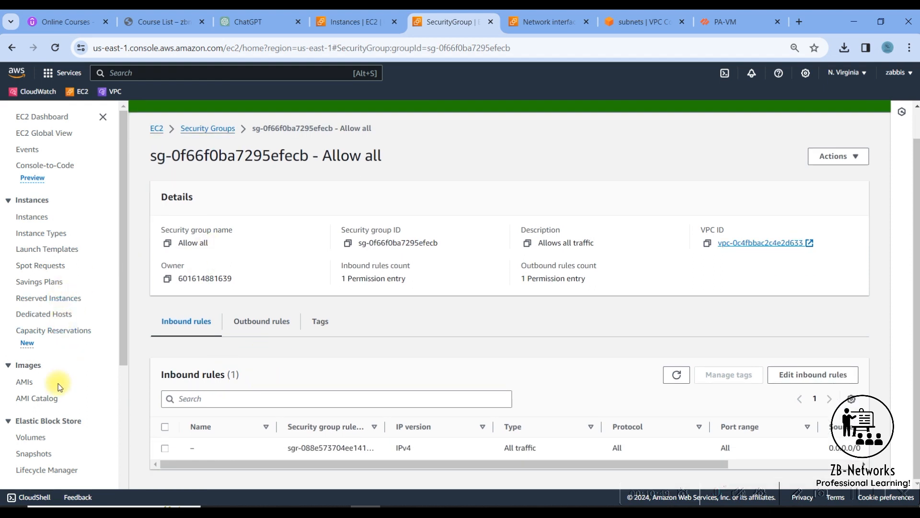
{"action": "scroll", "coordinate": [56, 383], "scroll_direction": "down", "scroll_amount": 4}
{"action": "left_click", "coordinate": [51, 371]}
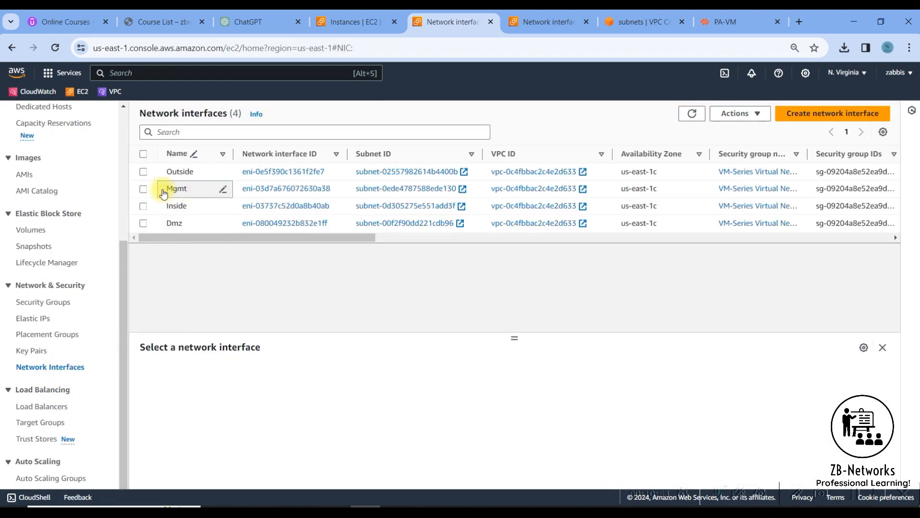
{"action": "left_click", "coordinate": [142, 171]}
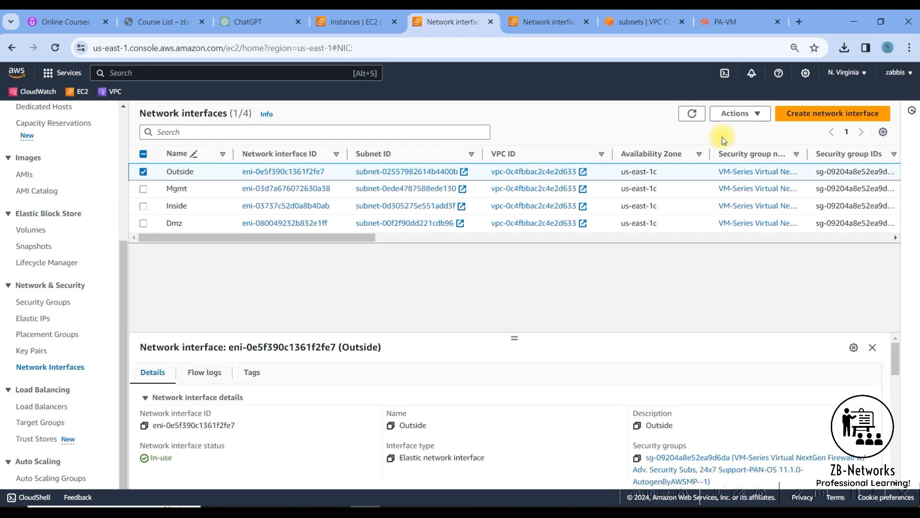
{"action": "left_click", "coordinate": [736, 113]}
{"action": "left_click", "coordinate": [740, 246]}
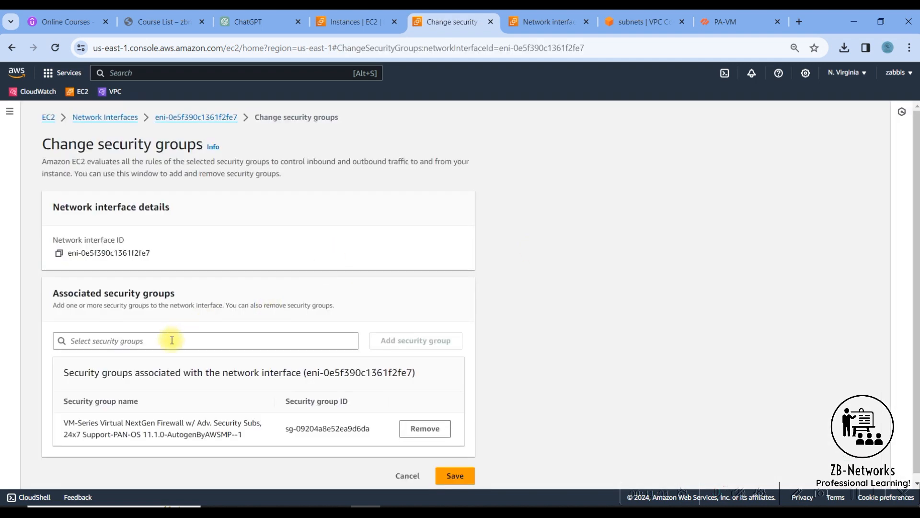
{"action": "scroll", "coordinate": [172, 340], "scroll_direction": "down", "scroll_amount": 1}
{"action": "left_click", "coordinate": [209, 333]}
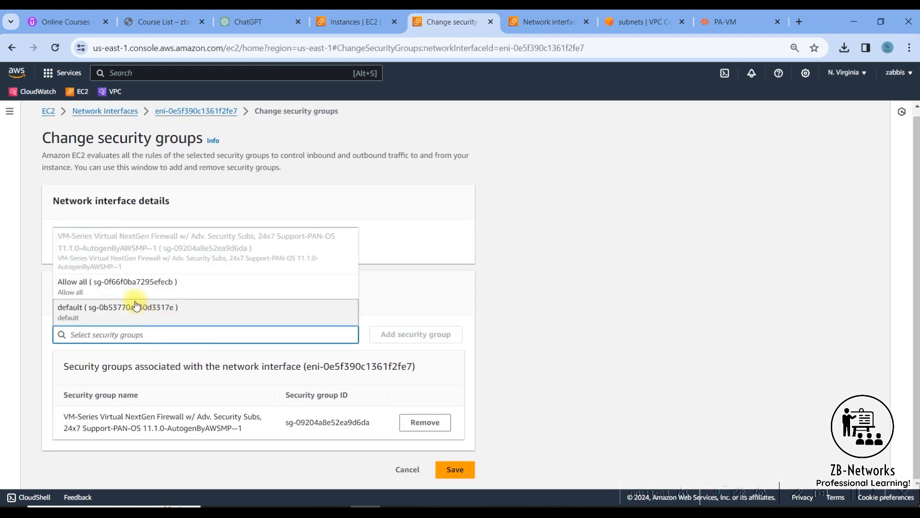
{"action": "left_click", "coordinate": [115, 285]}
{"action": "left_click", "coordinate": [415, 334]}
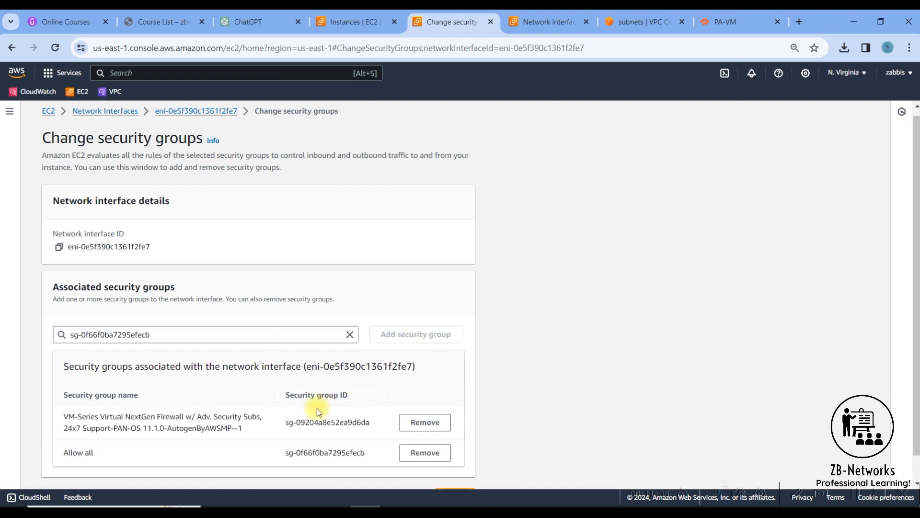
{"action": "scroll", "coordinate": [369, 407], "scroll_direction": "down", "scroll_amount": 1}
{"action": "left_click", "coordinate": [421, 404]}
{"action": "left_click", "coordinate": [453, 469]}
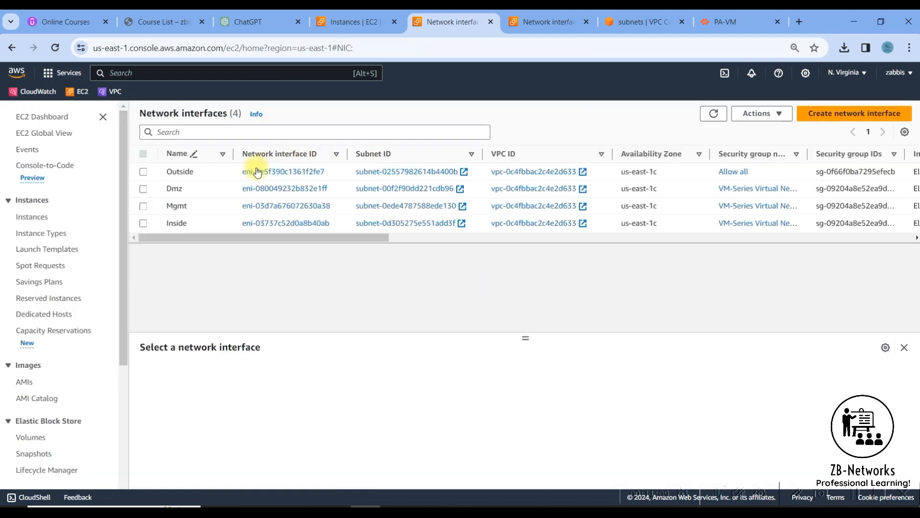
{"action": "left_click", "coordinate": [143, 189]}
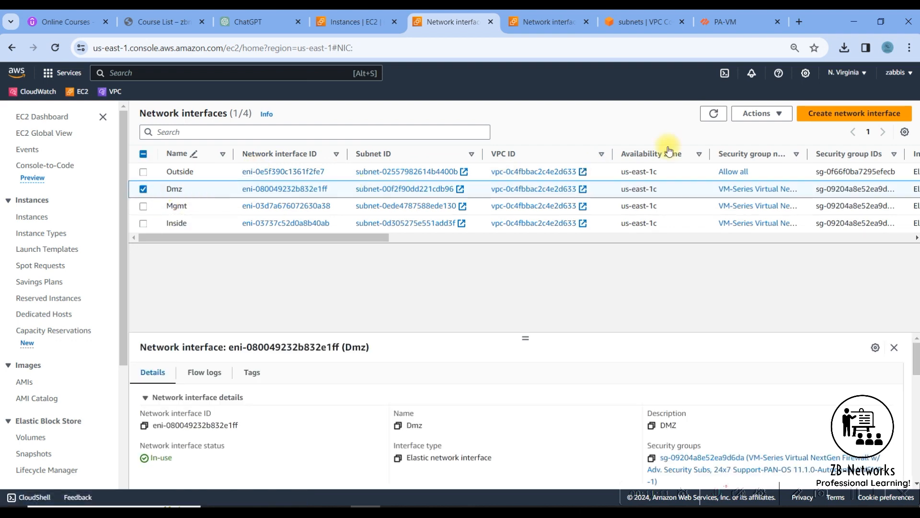
{"action": "left_click", "coordinate": [759, 115]}
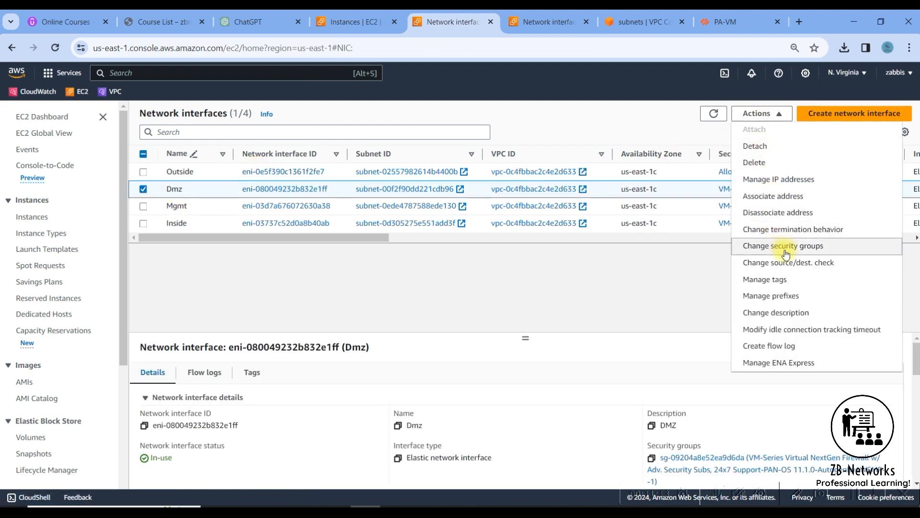
{"action": "left_click", "coordinate": [786, 254]}
{"action": "left_click", "coordinate": [138, 369]}
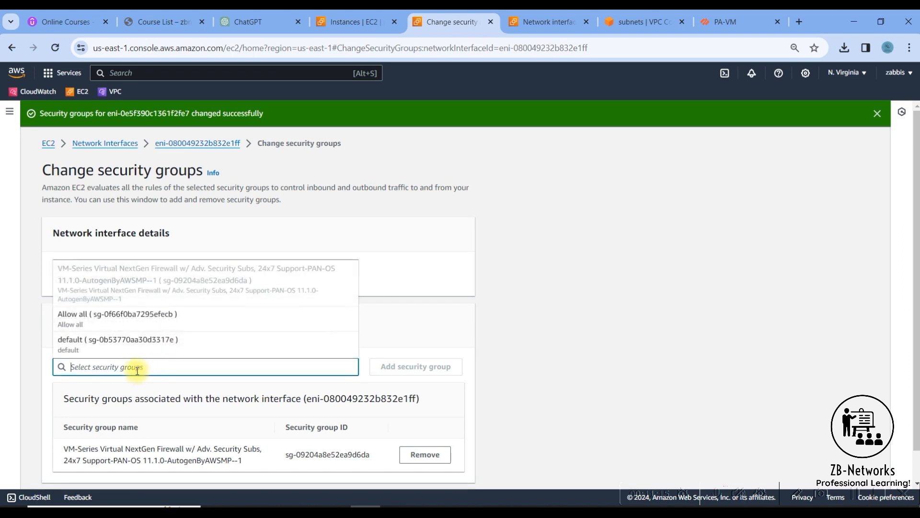
{"action": "left_click", "coordinate": [142, 314]}
{"action": "left_click", "coordinate": [386, 366]}
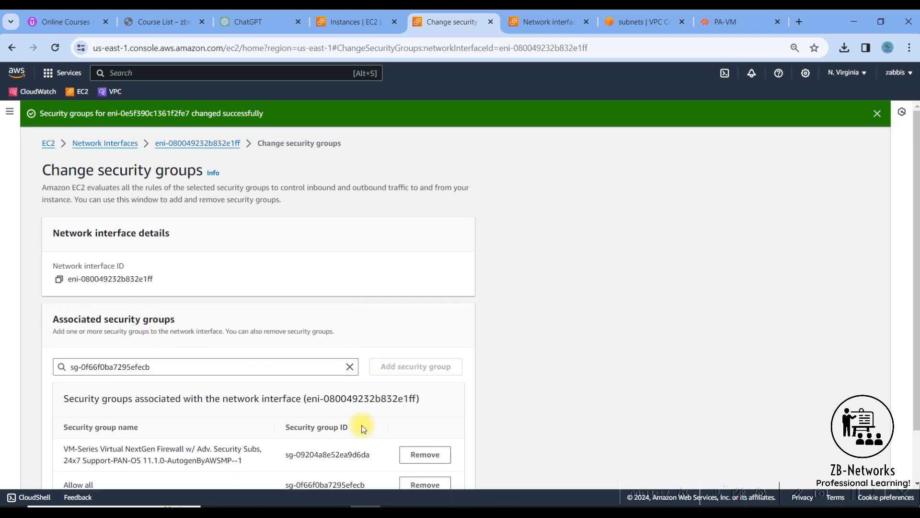
{"action": "left_click", "coordinate": [431, 428]}
{"action": "left_click", "coordinate": [452, 466]}
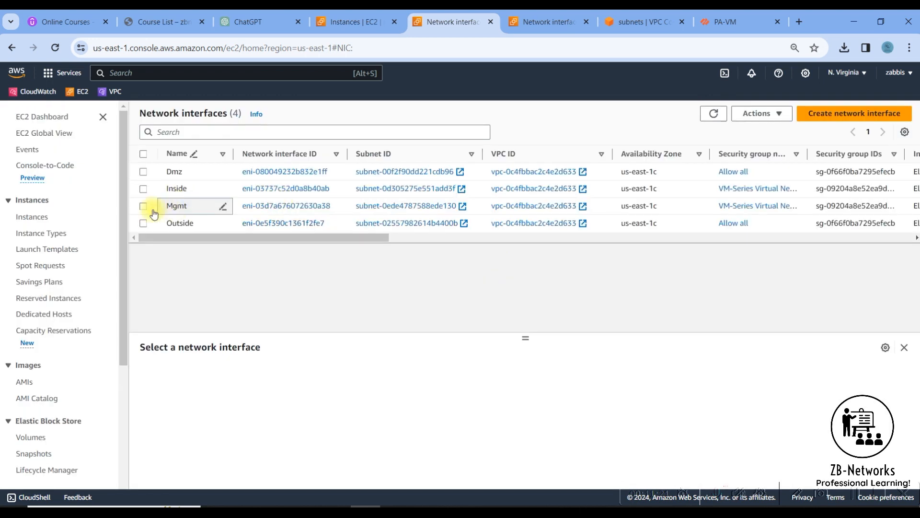
{"action": "left_click", "coordinate": [143, 224]}
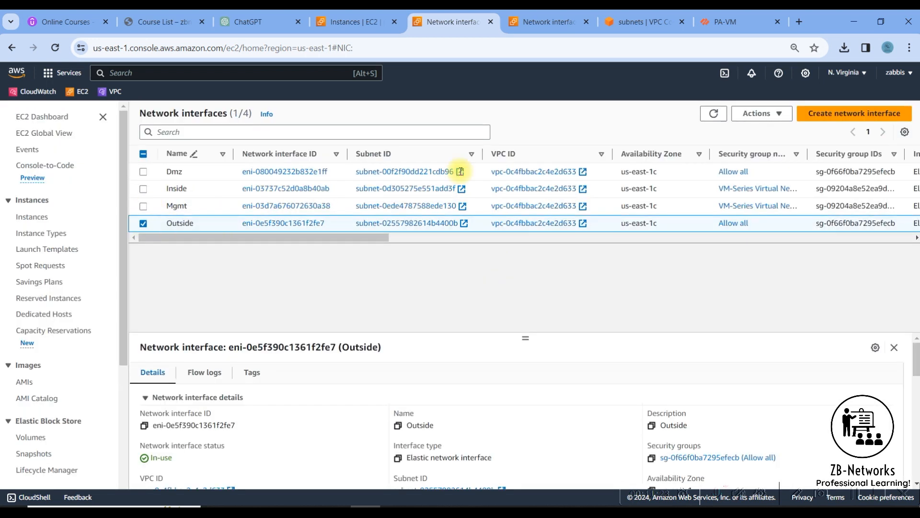
{"action": "left_click", "coordinate": [762, 120]}
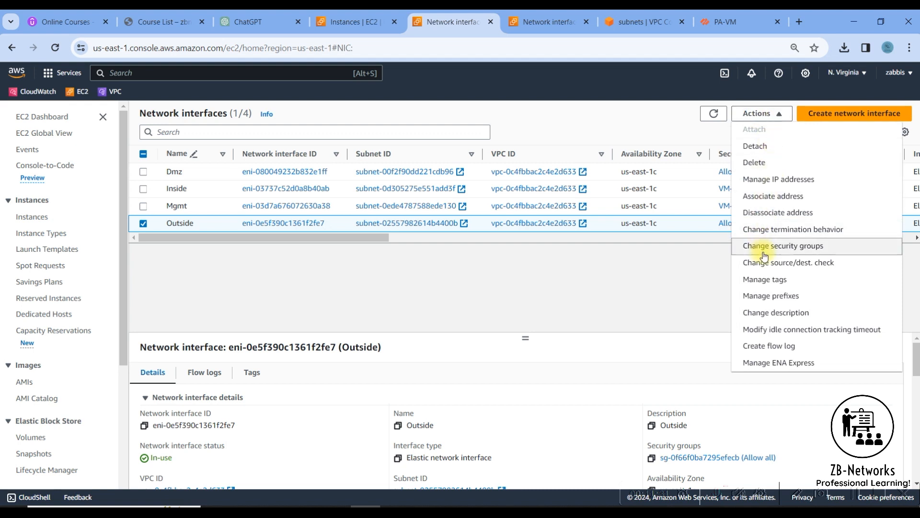
{"action": "left_click", "coordinate": [784, 247]}
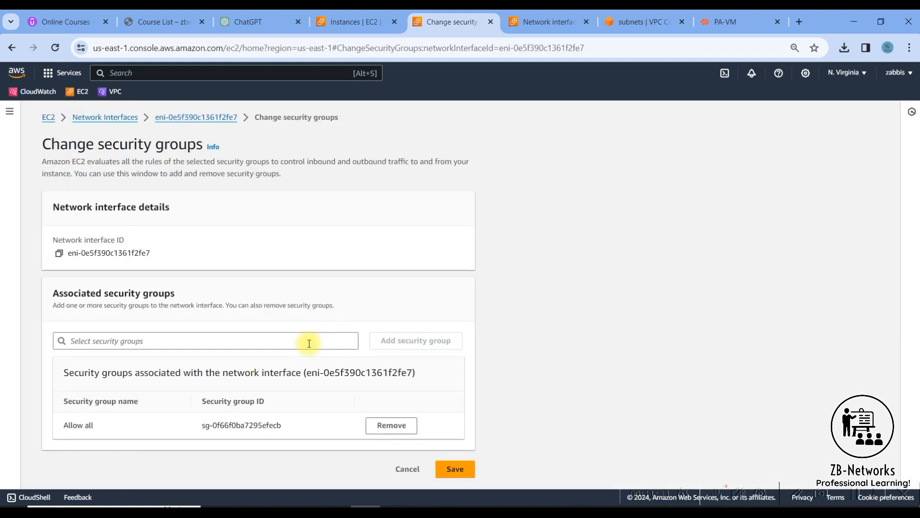
{"action": "left_click", "coordinate": [282, 341]}
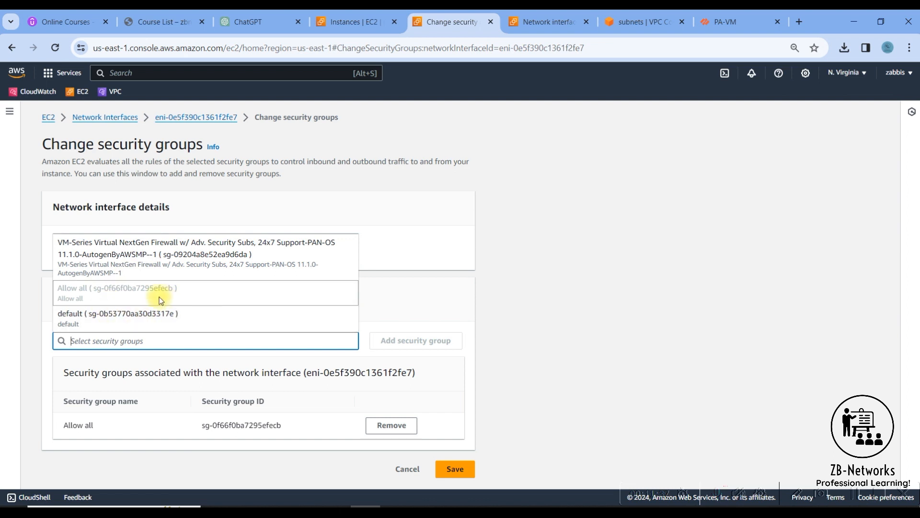
{"action": "left_click", "coordinate": [263, 435]}
{"action": "left_click", "coordinate": [409, 469]}
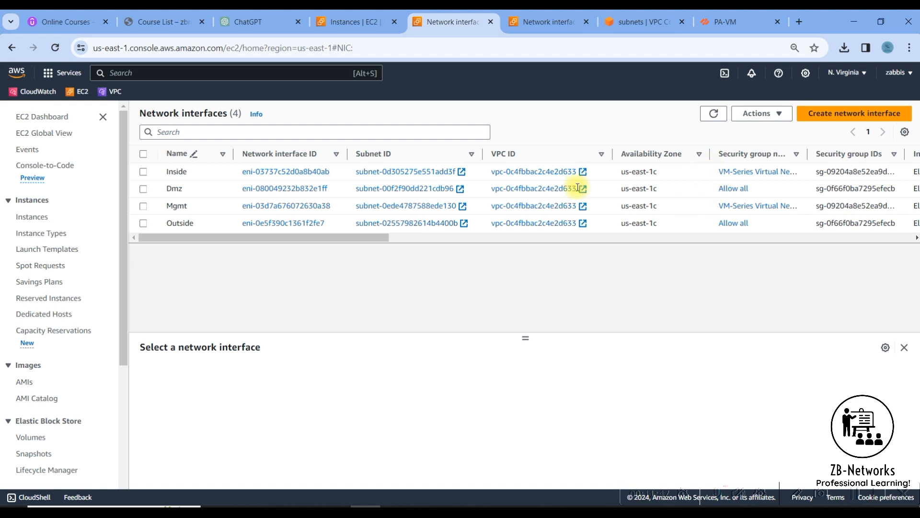
Replace the VM-Series security group on the Inside interface with Allow all and save.
{"action": "left_click", "coordinate": [761, 113]}
{"action": "left_click", "coordinate": [773, 246]}
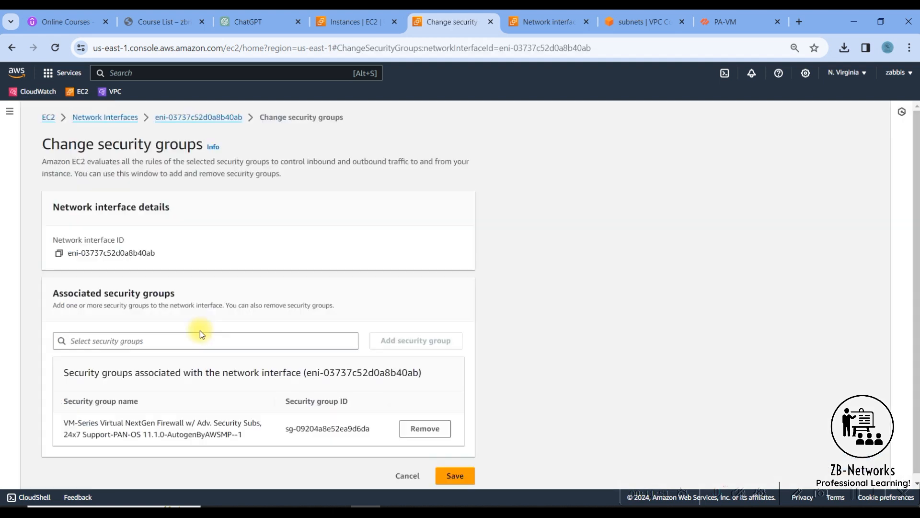
{"action": "left_click", "coordinate": [110, 339]}
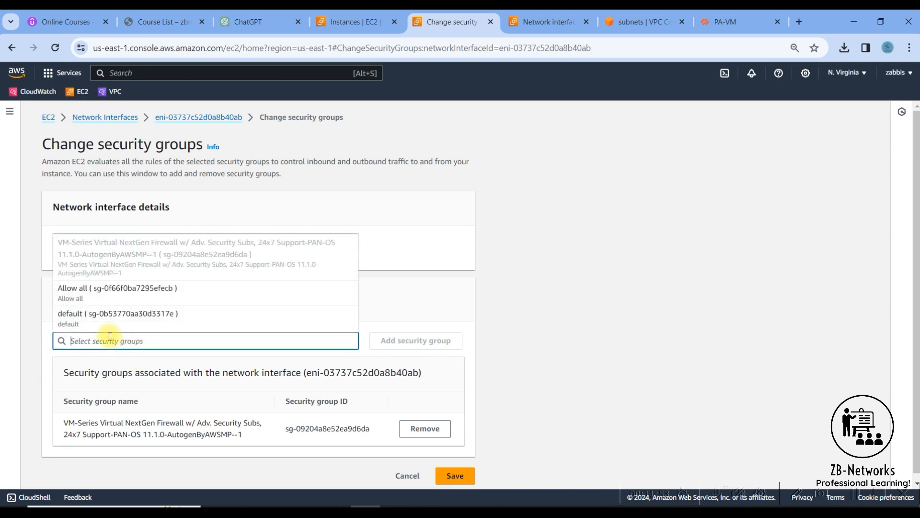
{"action": "left_click", "coordinate": [87, 290]}
{"action": "left_click", "coordinate": [422, 340]}
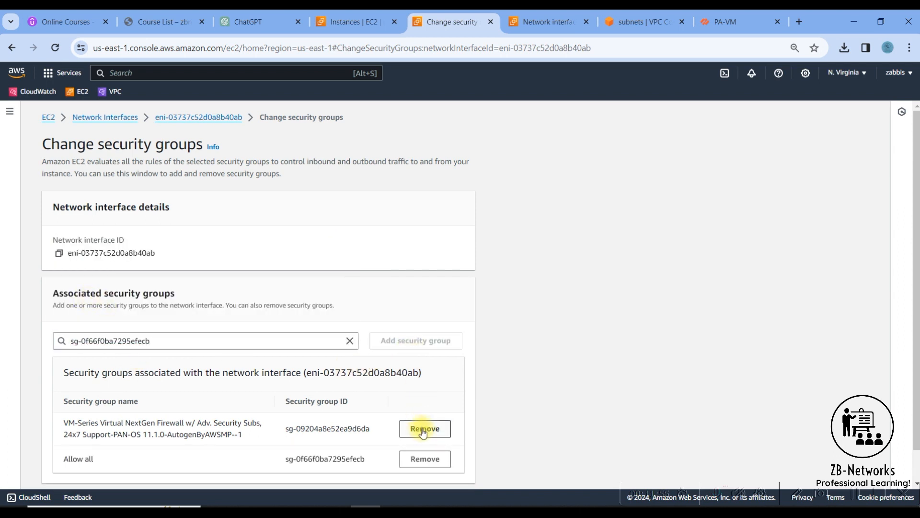
{"action": "left_click", "coordinate": [425, 428]}
{"action": "left_click", "coordinate": [455, 468]}
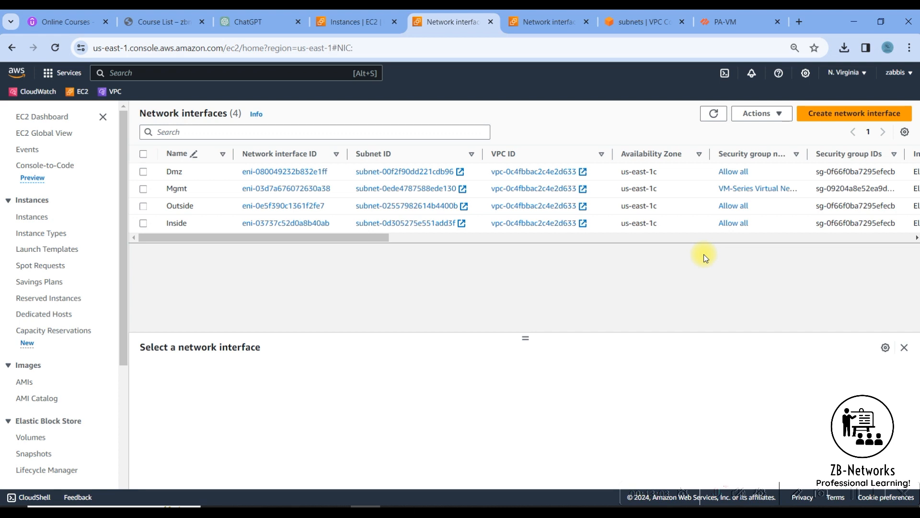
Disable source/destination checking on the Dmz and Mgmt network interfaces.
{"action": "left_click", "coordinate": [143, 172]}
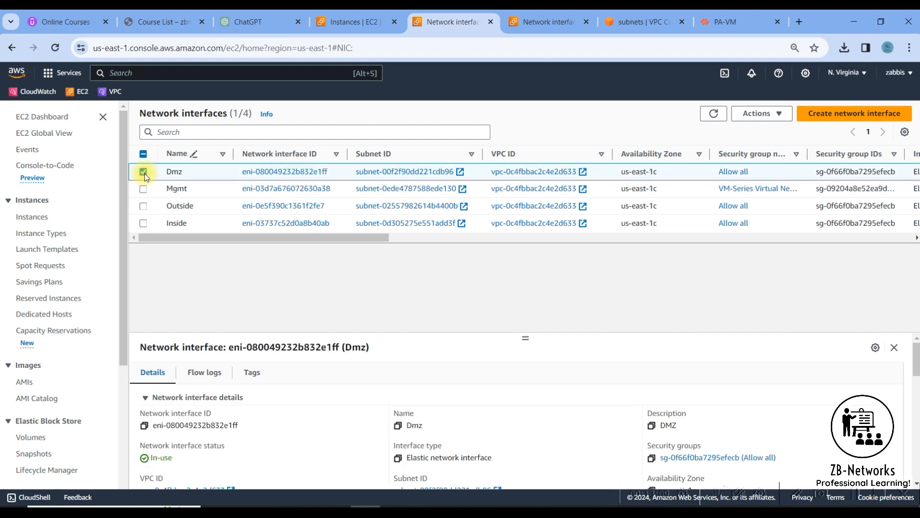
{"action": "left_click", "coordinate": [775, 115]}
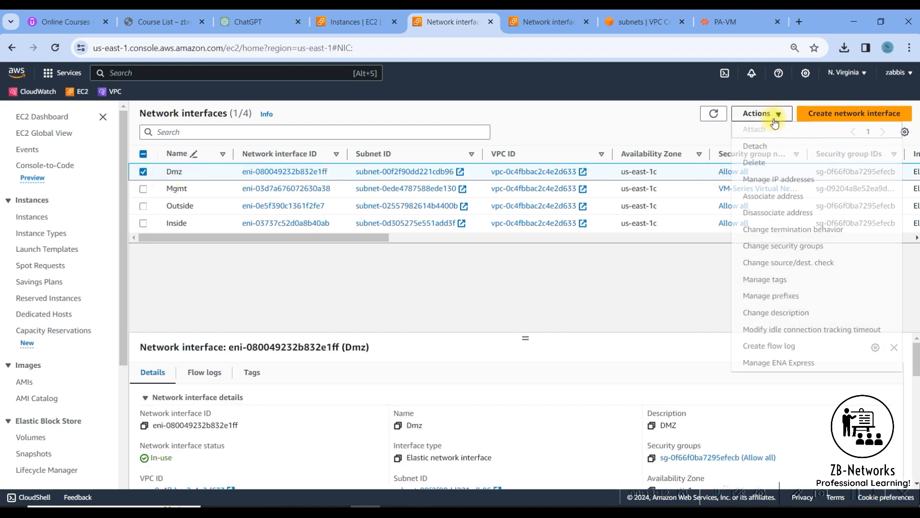
{"action": "left_click", "coordinate": [768, 267]}
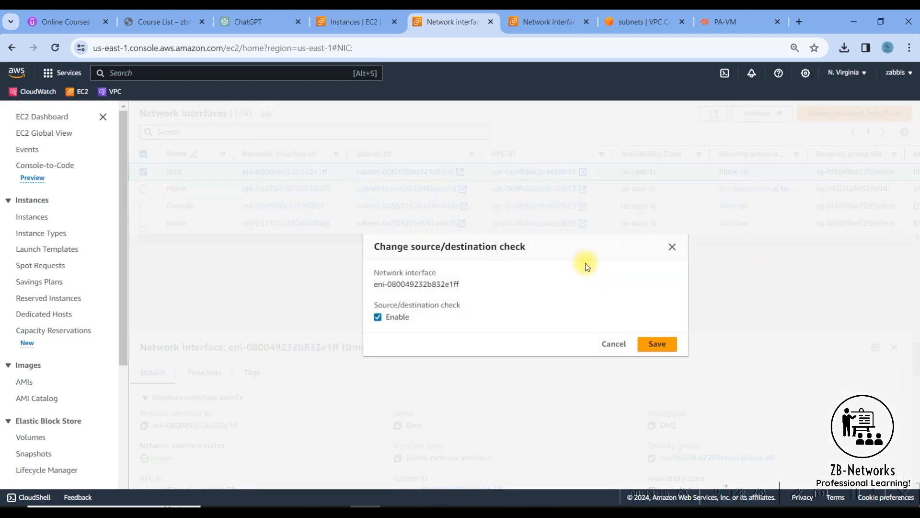
{"action": "left_click", "coordinate": [391, 316]}
{"action": "left_click", "coordinate": [655, 344]}
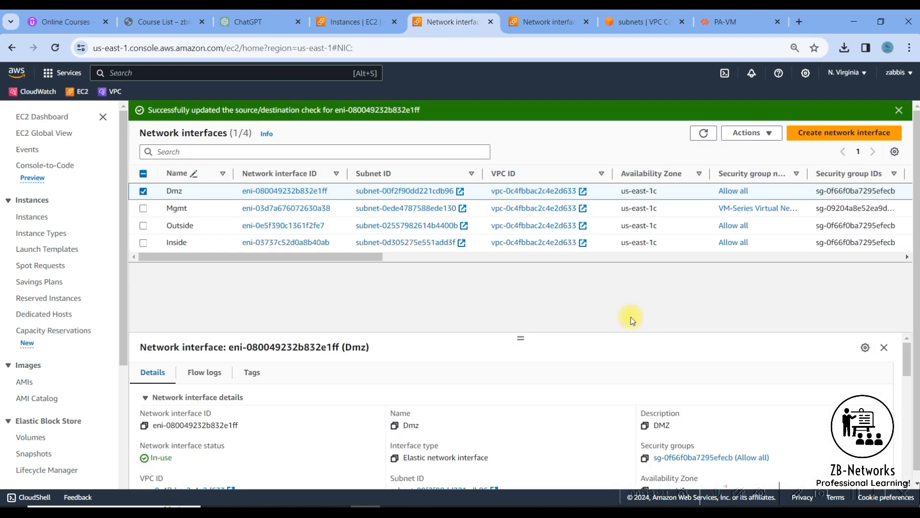
{"action": "left_click", "coordinate": [142, 190]}
{"action": "left_click", "coordinate": [340, 208]}
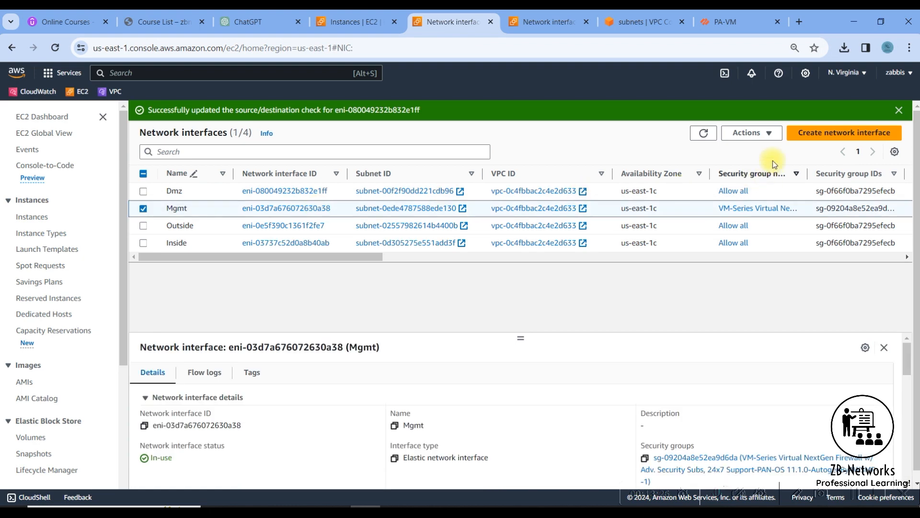
{"action": "left_click", "coordinate": [751, 133]}
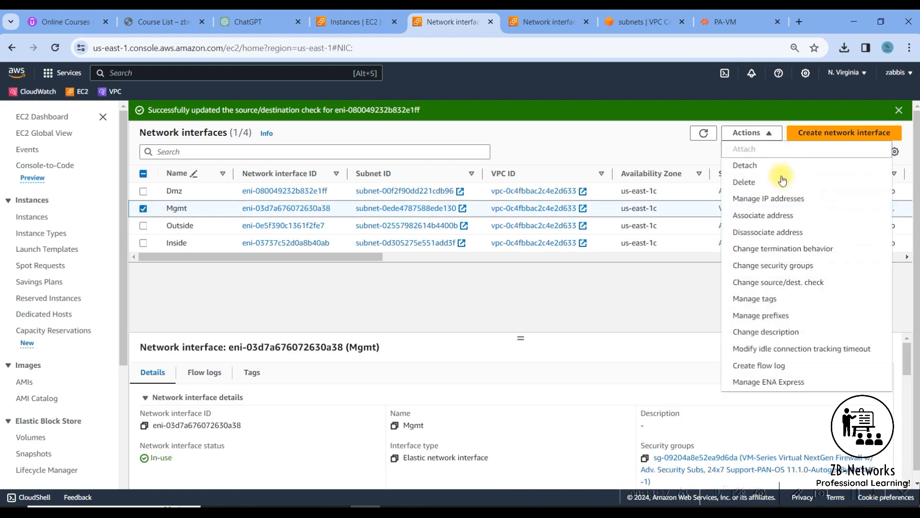
{"action": "left_click", "coordinate": [777, 282]}
{"action": "left_click", "coordinate": [380, 317]}
{"action": "left_click", "coordinate": [664, 343]}
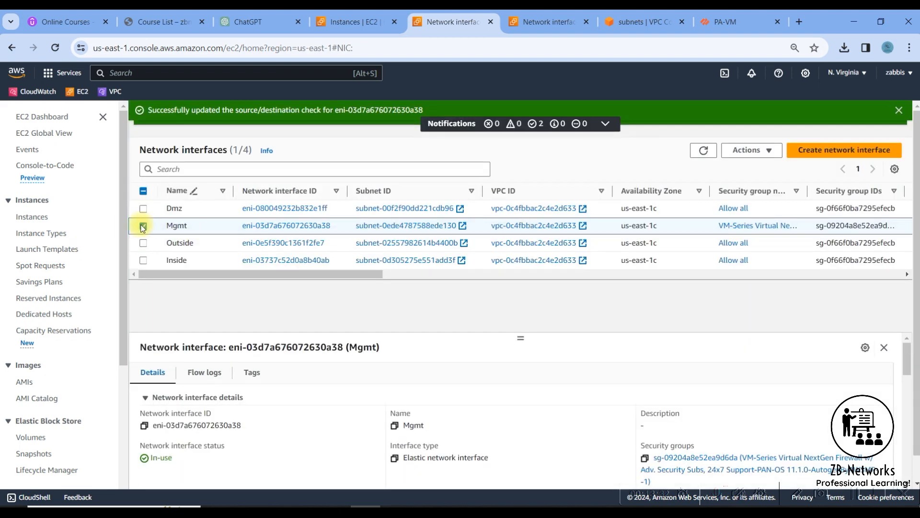
Disable source/destination checking on the Outside and Inside network interfaces.
{"action": "left_click", "coordinate": [143, 225]}
{"action": "left_click", "coordinate": [143, 243]}
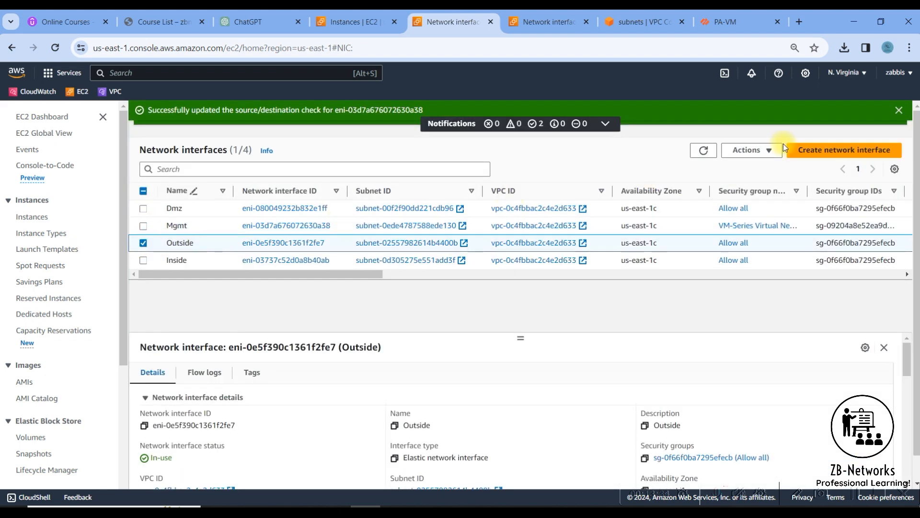
{"action": "left_click", "coordinate": [769, 150]}
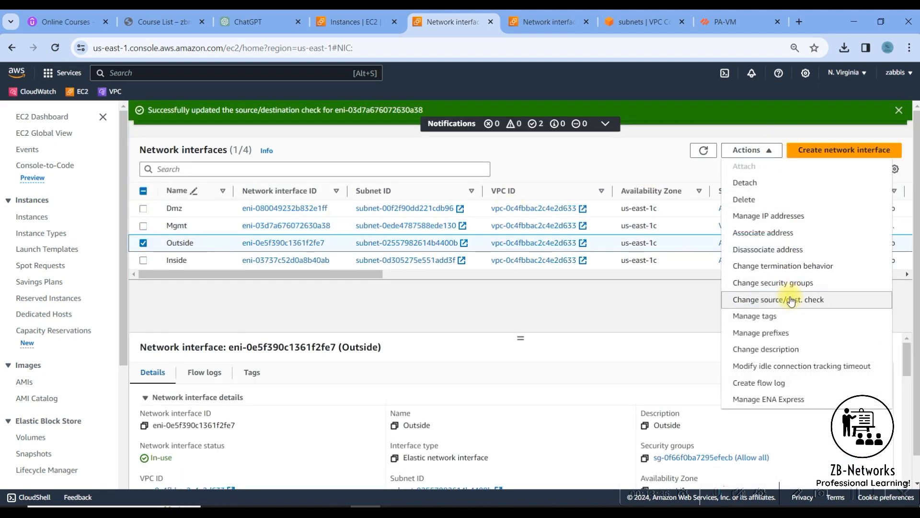
{"action": "left_click", "coordinate": [791, 299]}
{"action": "left_click", "coordinate": [377, 317]}
{"action": "left_click", "coordinate": [655, 345]}
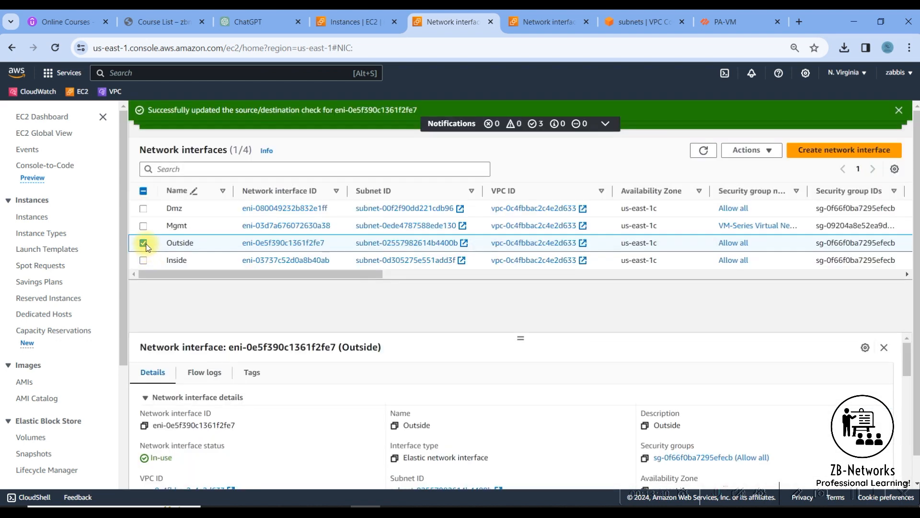
{"action": "left_click", "coordinate": [143, 243]}
{"action": "left_click", "coordinate": [143, 260]}
{"action": "left_click", "coordinate": [776, 150]}
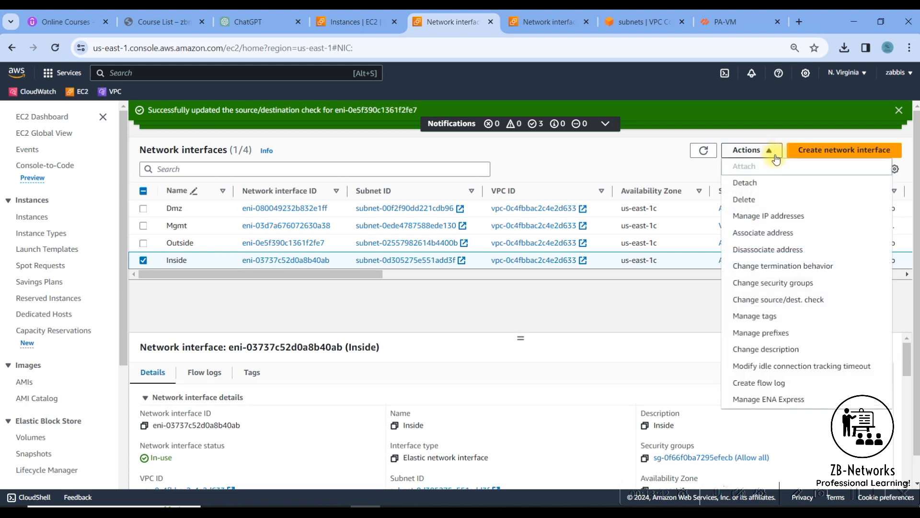
{"action": "left_click", "coordinate": [795, 300]}
{"action": "left_click", "coordinate": [391, 318]}
{"action": "left_click", "coordinate": [645, 344]}
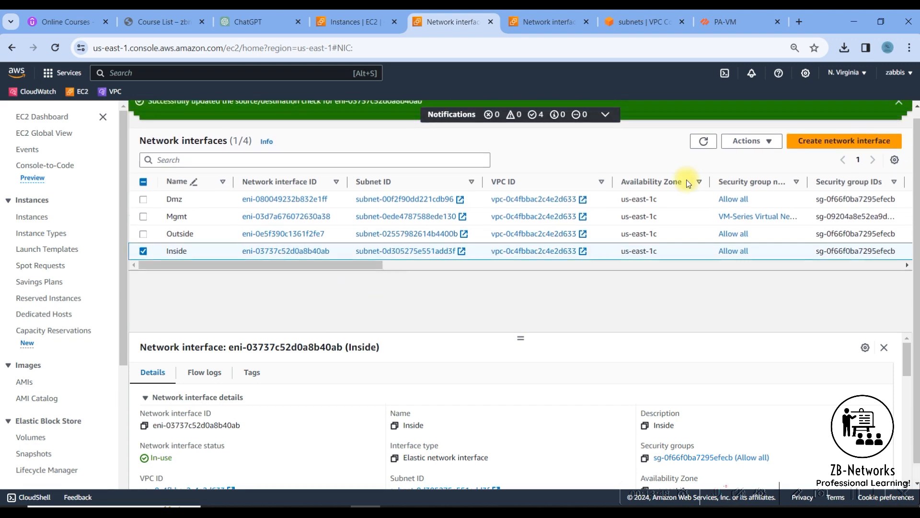
Refresh the network interfaces list and switch over to the PA-VM firewall tab.
{"action": "left_click", "coordinate": [703, 150]}
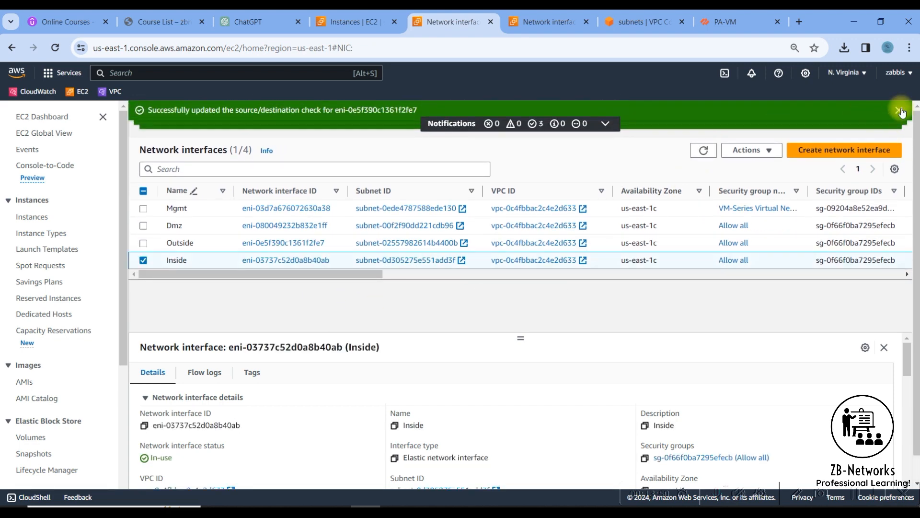
{"action": "left_click", "coordinate": [810, 133]}
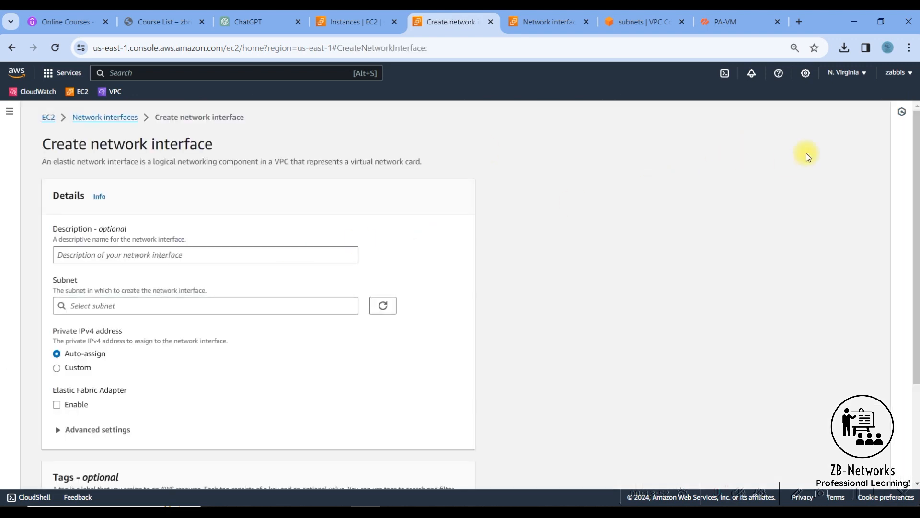
{"action": "left_click", "coordinate": [89, 119]}
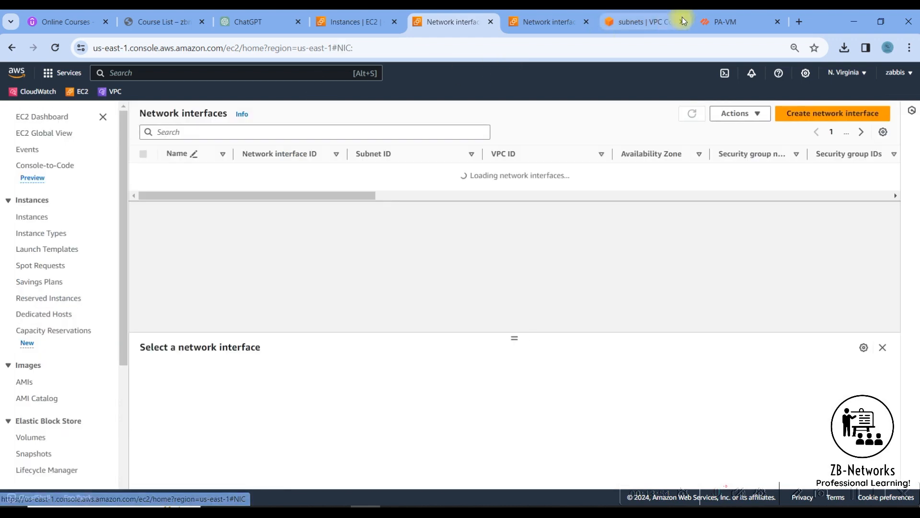
{"action": "left_click", "coordinate": [724, 21]}
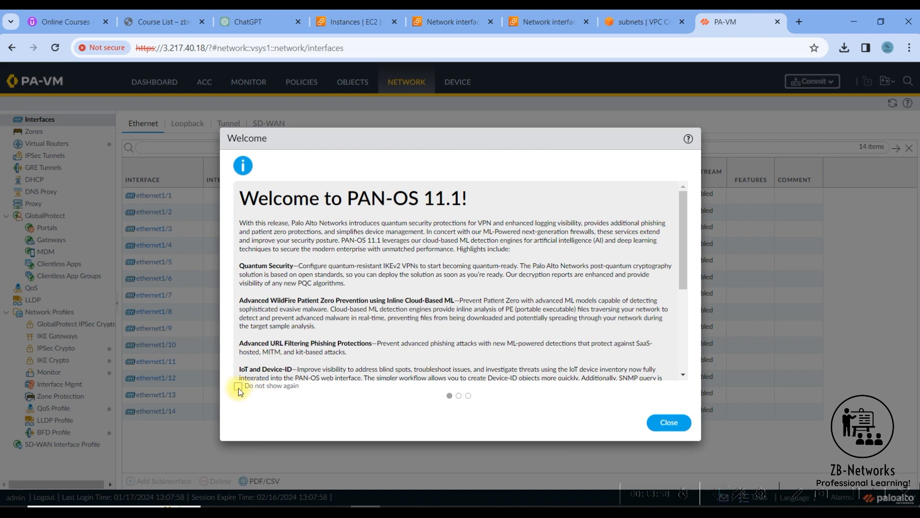
Tick 'Do not show again' on the PAN-OS 11.1 welcome message and close it.
{"action": "left_click", "coordinate": [656, 426]}
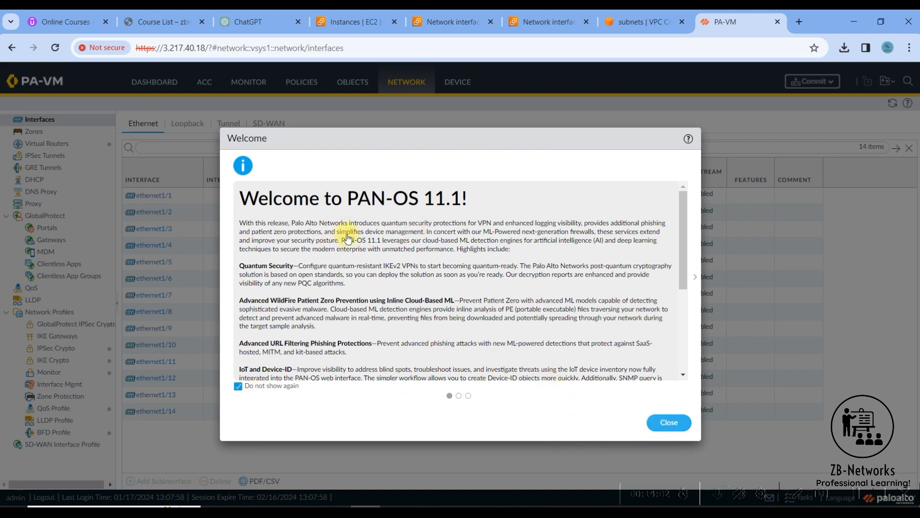
{"action": "left_click", "coordinate": [671, 422]}
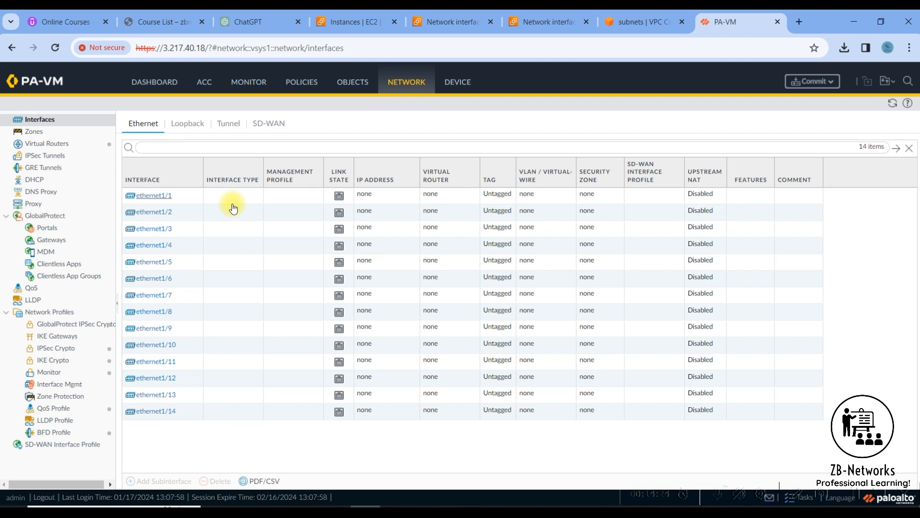
Set ethernet1/1 to Layer3, comment 'Inside', IPv4 DHCP Client without automatic default route.
{"action": "left_click", "coordinate": [152, 196]}
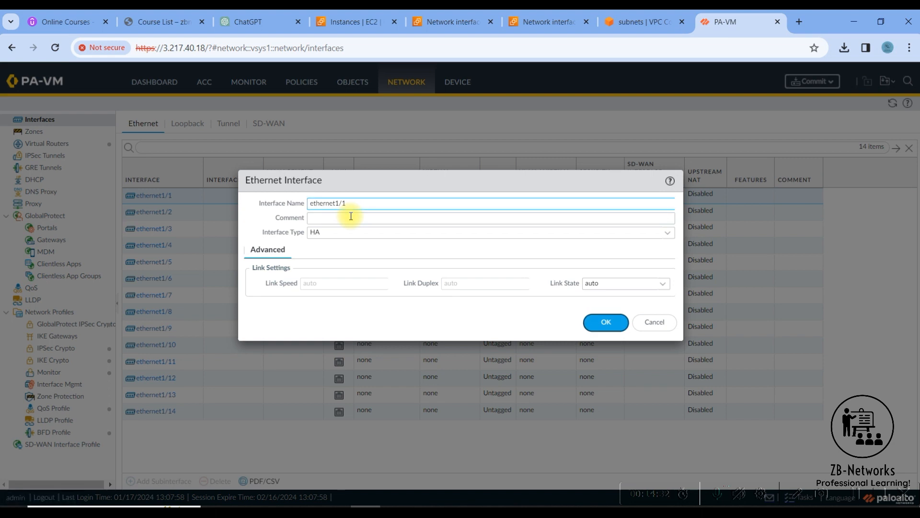
{"action": "left_click", "coordinate": [351, 216]}
{"action": "type", "text": "Ins"}
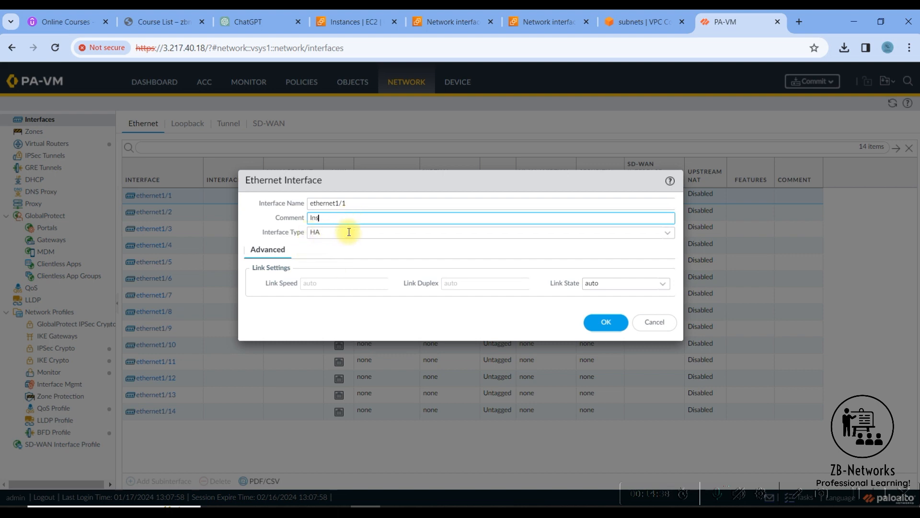
{"action": "type", "text": "ide"}
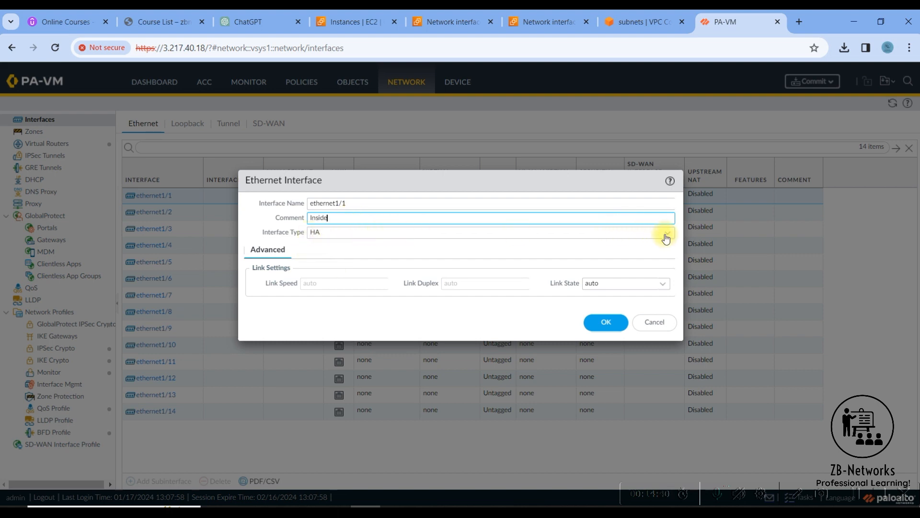
{"action": "left_click", "coordinate": [666, 236]}
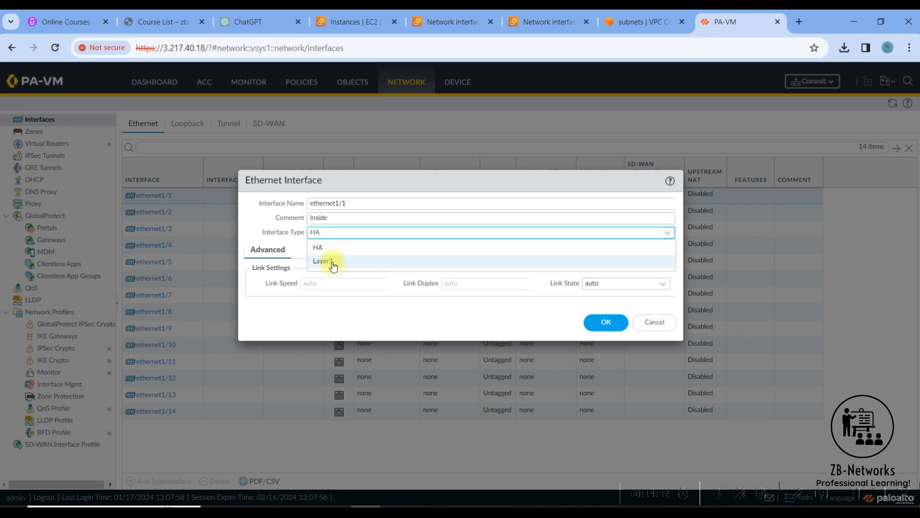
{"action": "left_click", "coordinate": [320, 261]}
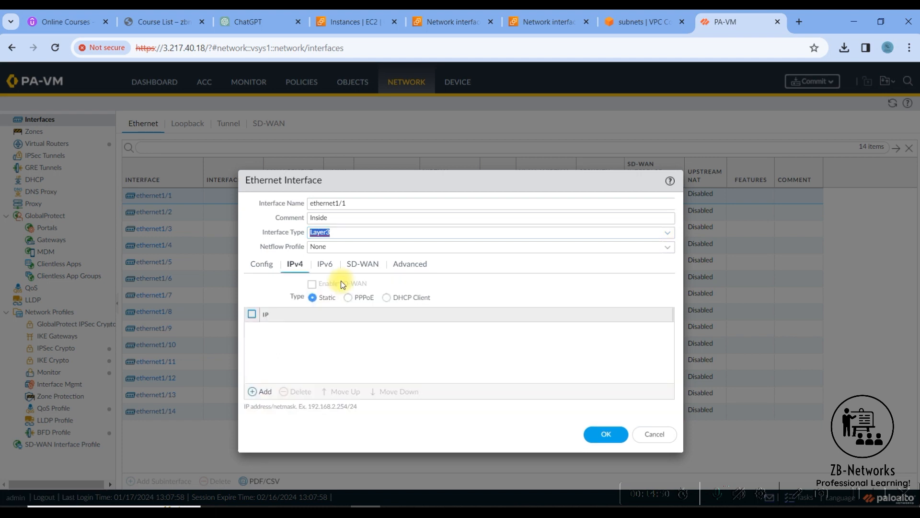
{"action": "left_click", "coordinate": [396, 297]}
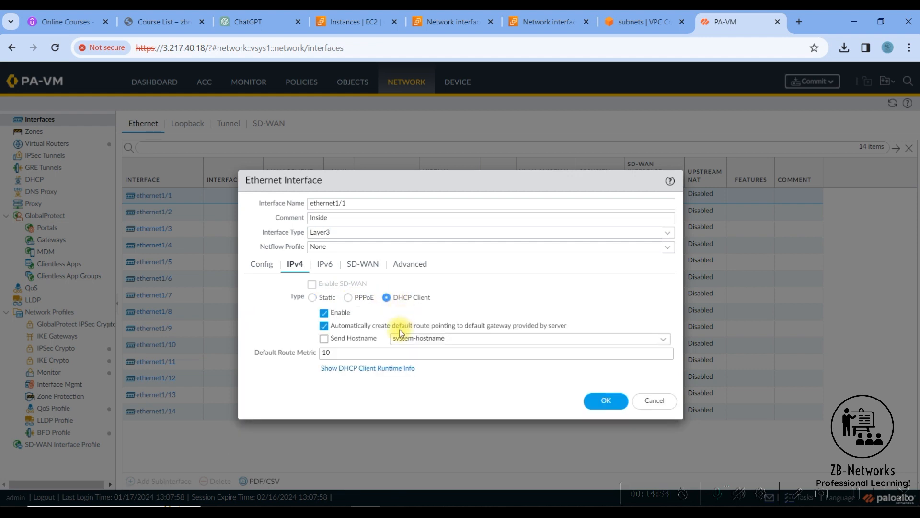
{"action": "left_click", "coordinate": [324, 326]}
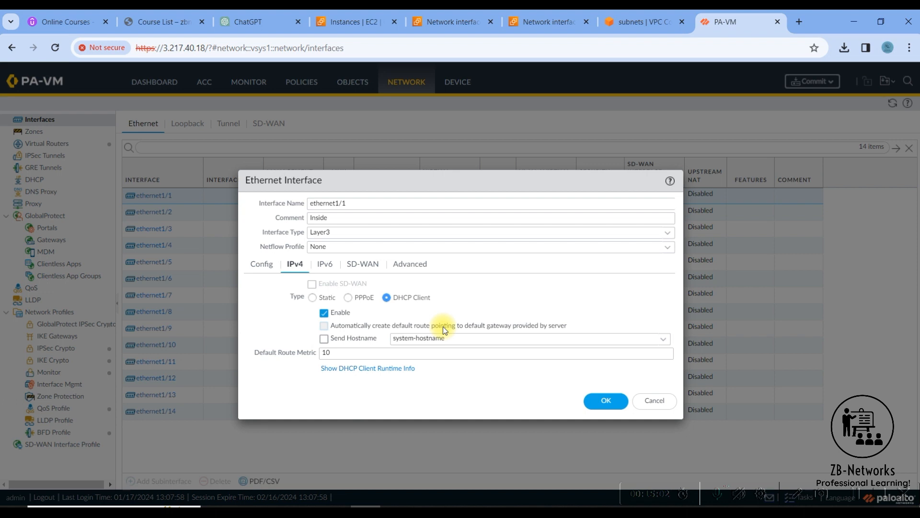
{"action": "left_click", "coordinate": [605, 402]}
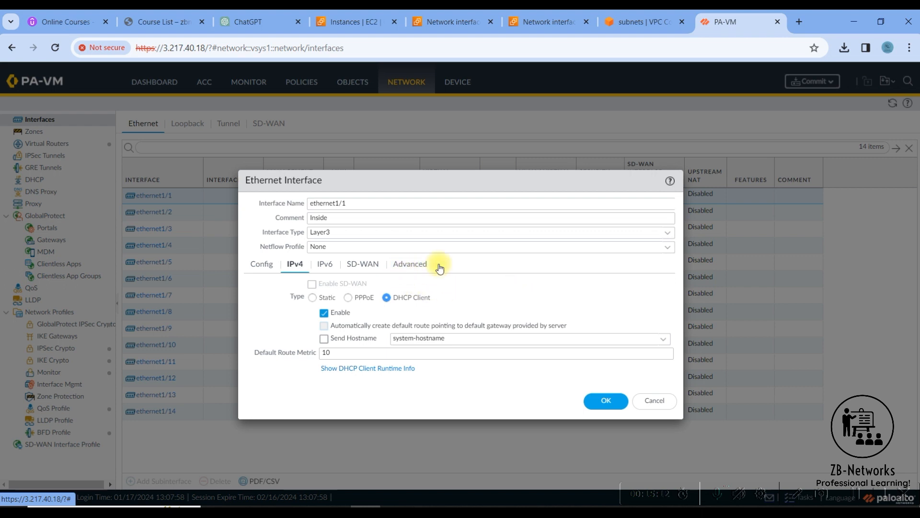
Create management profile Ping-Prof with only Ping allowed, assign it to ethernet1/1, and save the interface.
{"action": "left_click", "coordinate": [419, 265]}
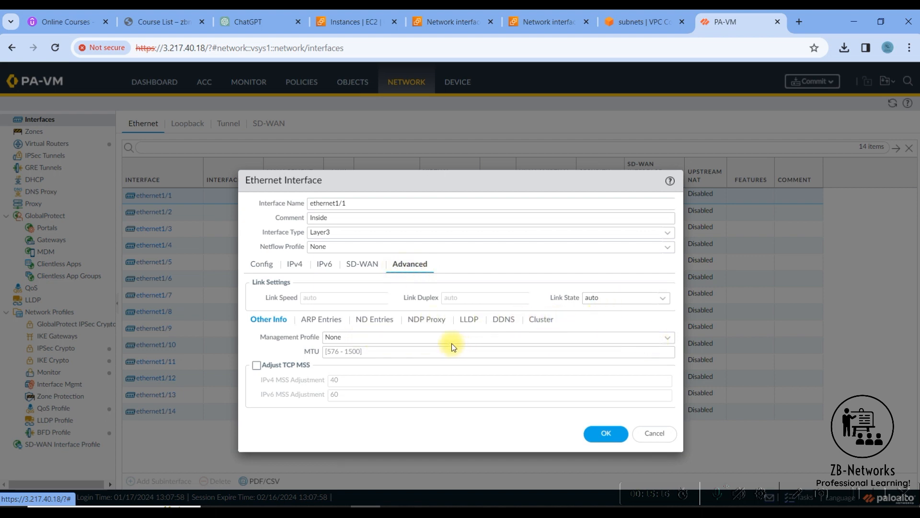
{"action": "left_click", "coordinate": [352, 339]}
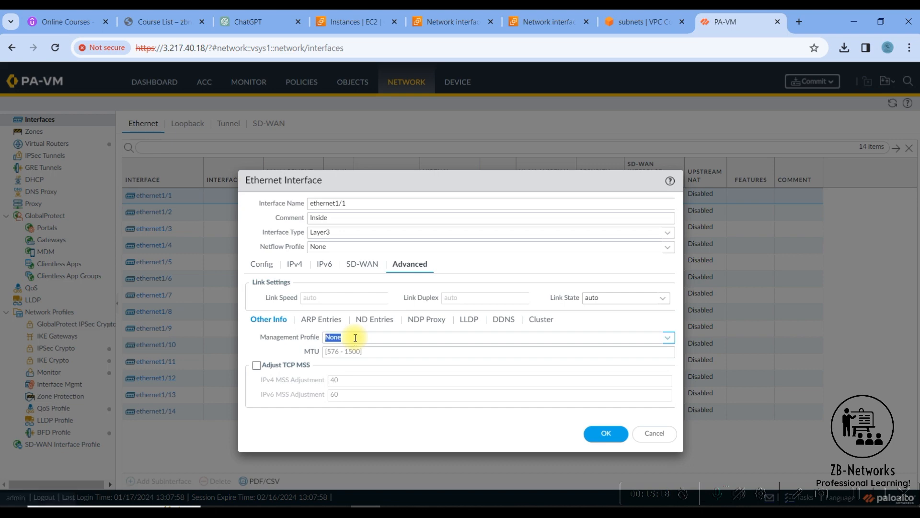
{"action": "left_click", "coordinate": [660, 337]}
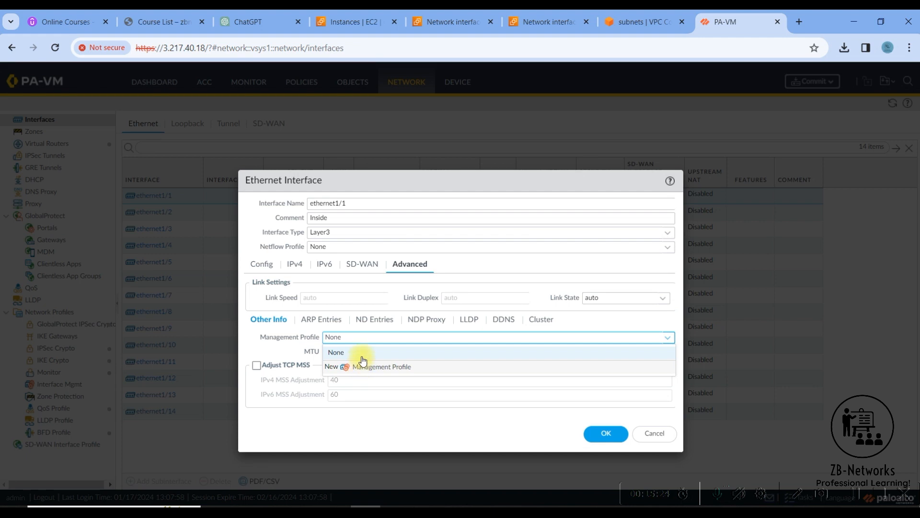
{"action": "left_click", "coordinate": [363, 366]}
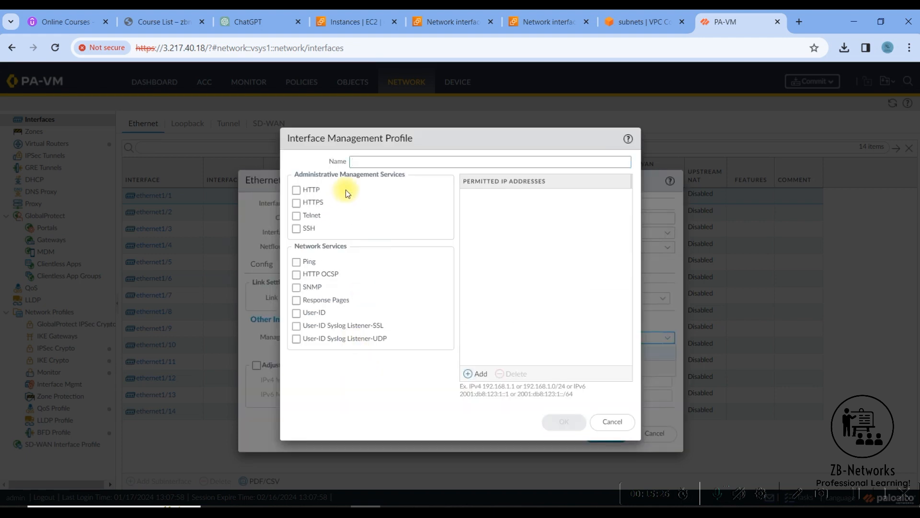
{"action": "type", "text": "Pin"}
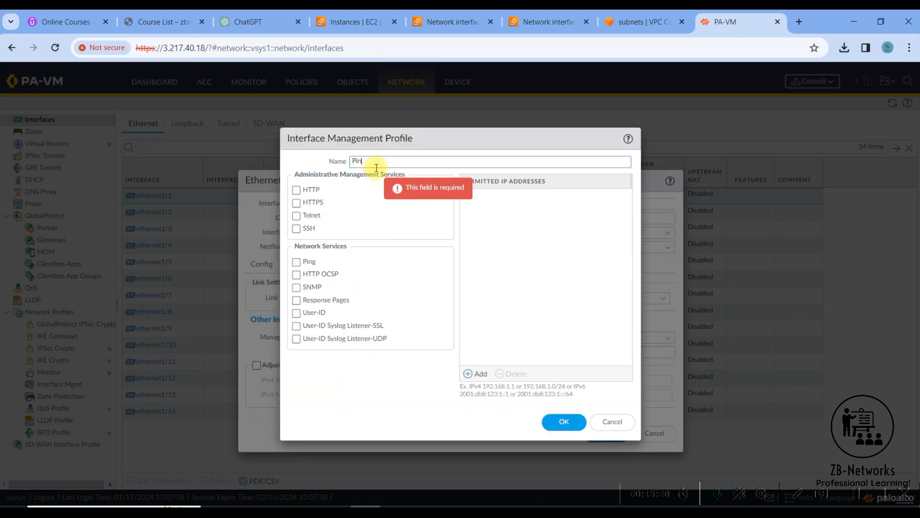
{"action": "type", "text": "g-Prof"}
{"action": "left_click", "coordinate": [297, 262]}
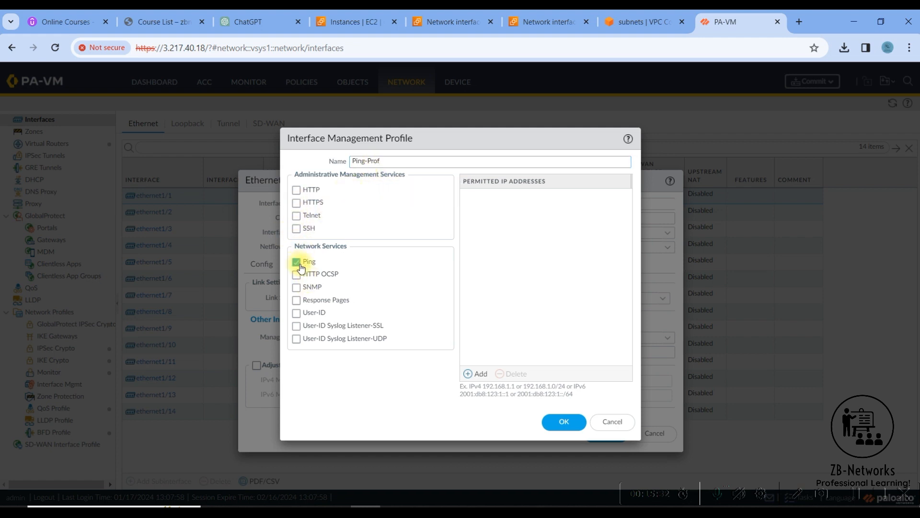
{"action": "left_click", "coordinate": [564, 433]}
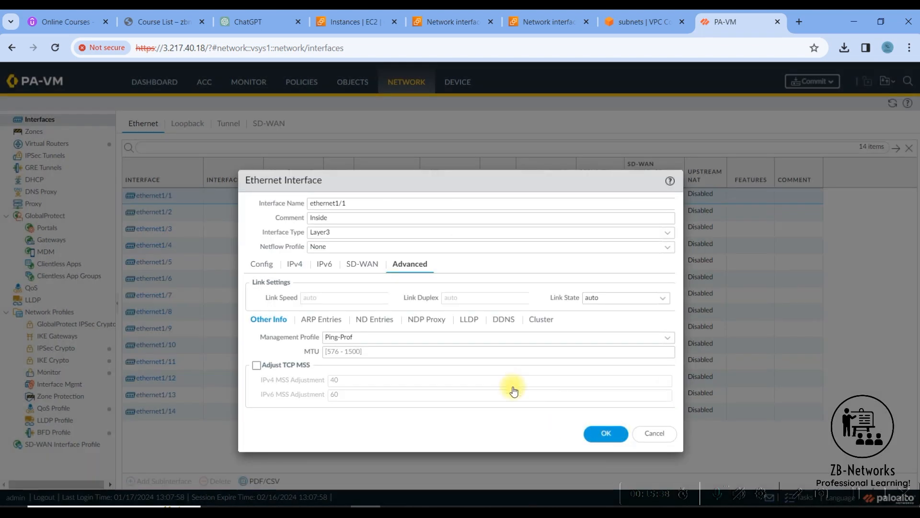
{"action": "left_click", "coordinate": [599, 433]}
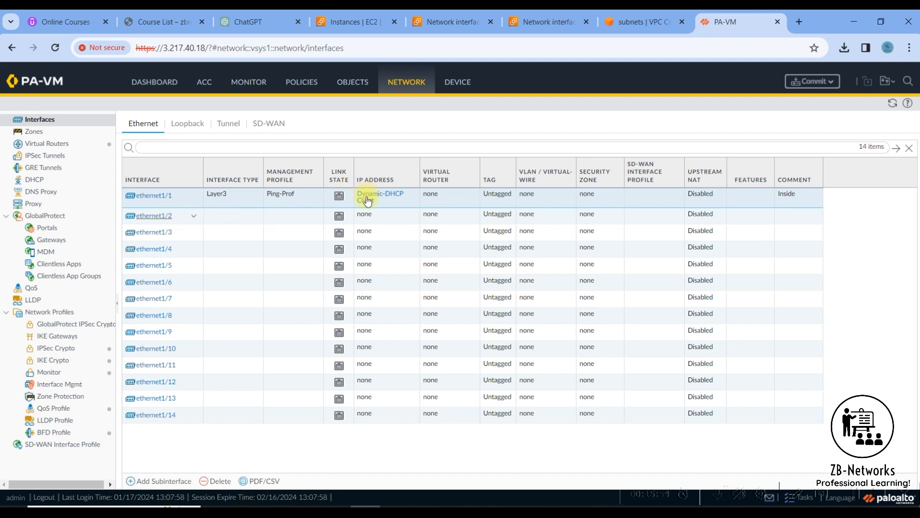
Give ethernet1/2 the comment DMZ and make it a Layer3 interface.
{"action": "left_click", "coordinate": [154, 215]}
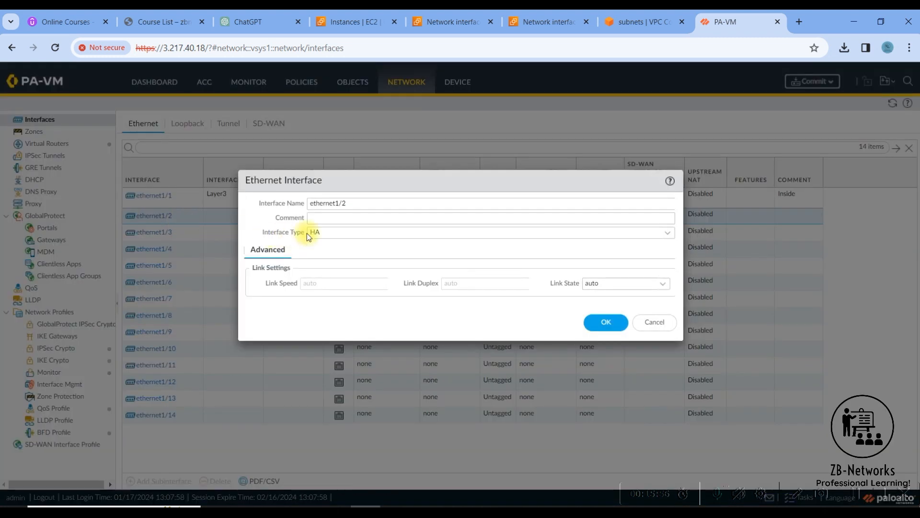
{"action": "left_click", "coordinate": [329, 217]}
{"action": "type", "text": "DMZ"}
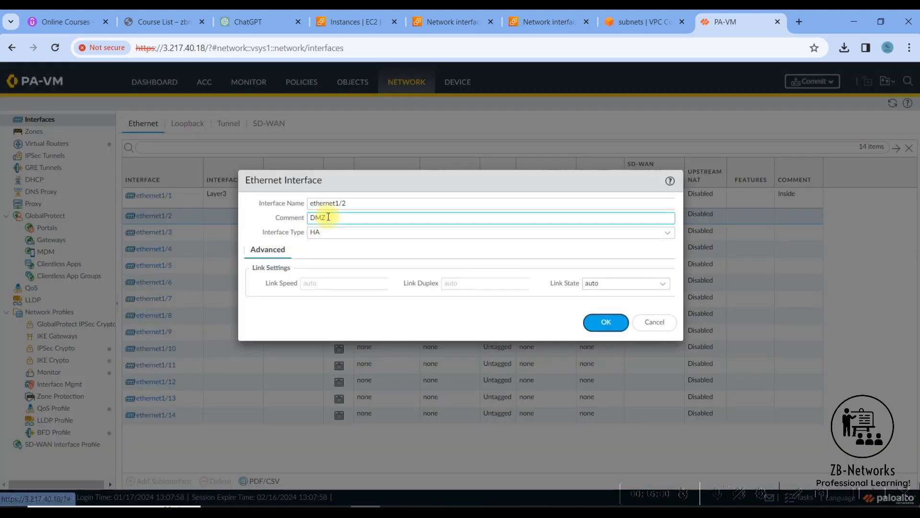
{"action": "left_click", "coordinate": [321, 234]}
{"action": "left_click", "coordinate": [669, 234]}
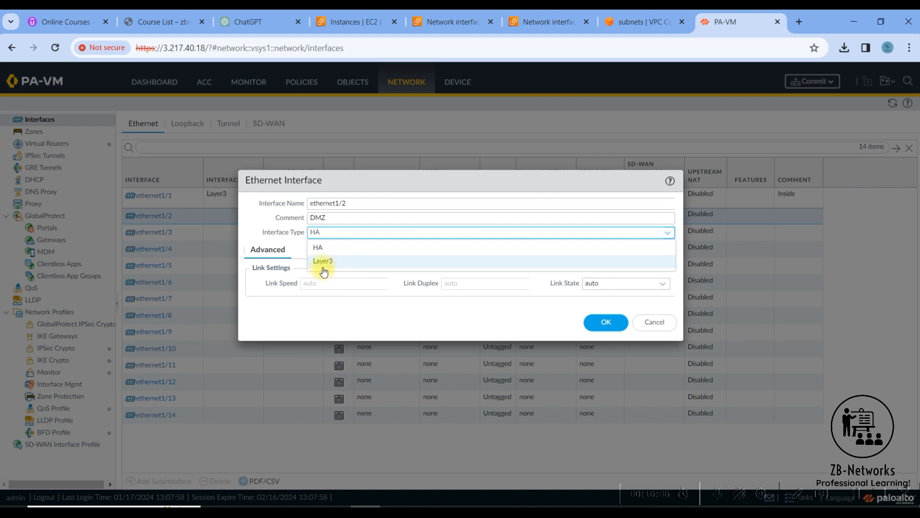
{"action": "left_click", "coordinate": [324, 261]}
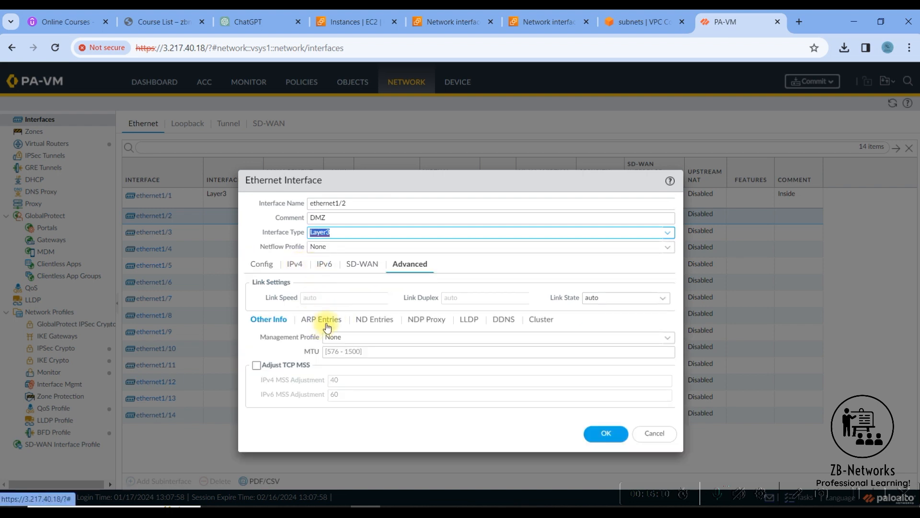
Set ethernet1/2 to DHCP Client without creating a default route.
{"action": "left_click", "coordinate": [296, 265]}
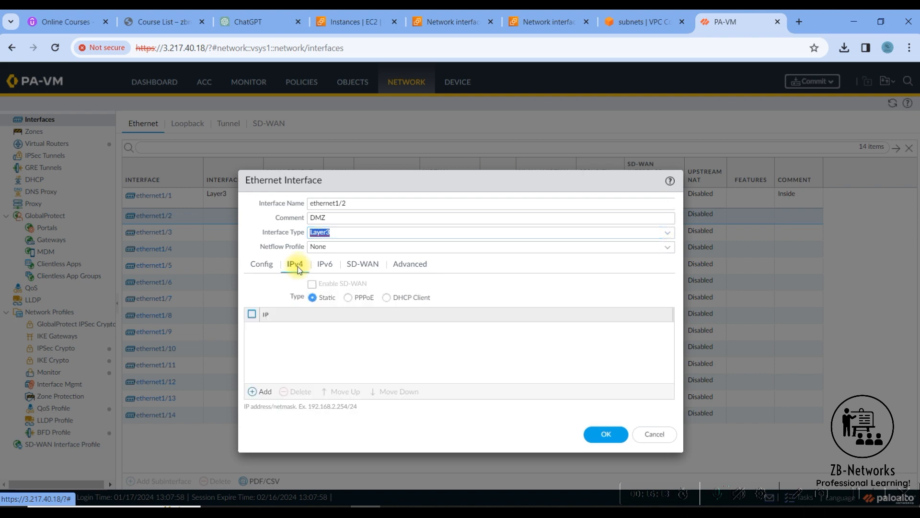
{"action": "left_click", "coordinate": [386, 300]}
{"action": "left_click", "coordinate": [325, 326]}
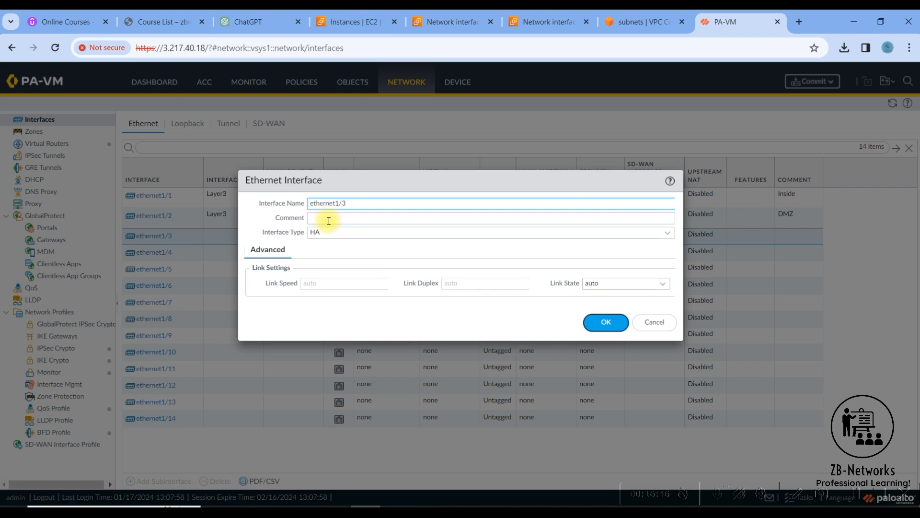
Comment ethernet1/3 'outside' and make it a Layer3 DHCP Client interface.
{"action": "left_click", "coordinate": [329, 221]}
{"action": "type", "text": "outside"}
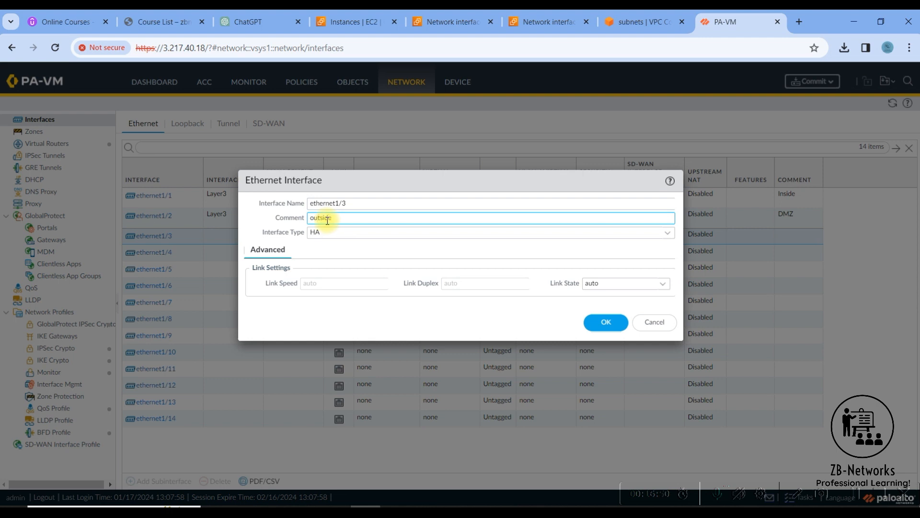
{"action": "left_click", "coordinate": [347, 236]}
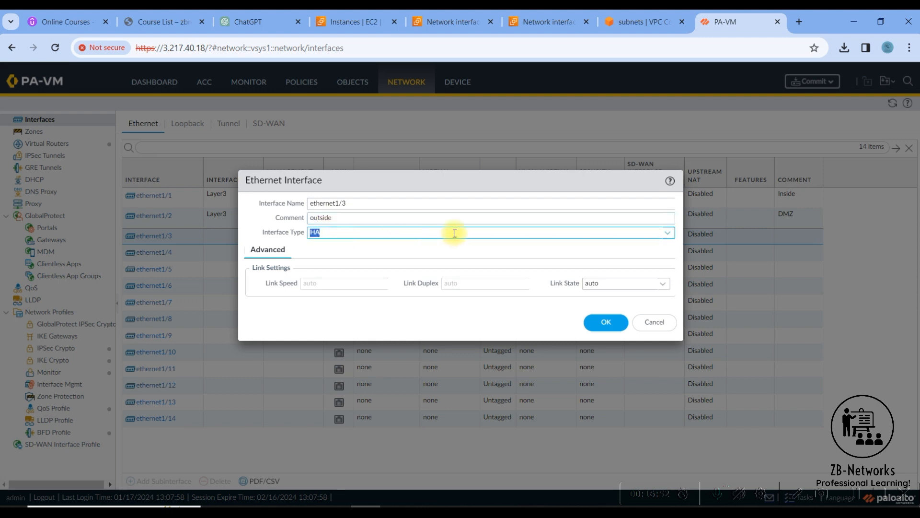
{"action": "left_click", "coordinate": [666, 233]}
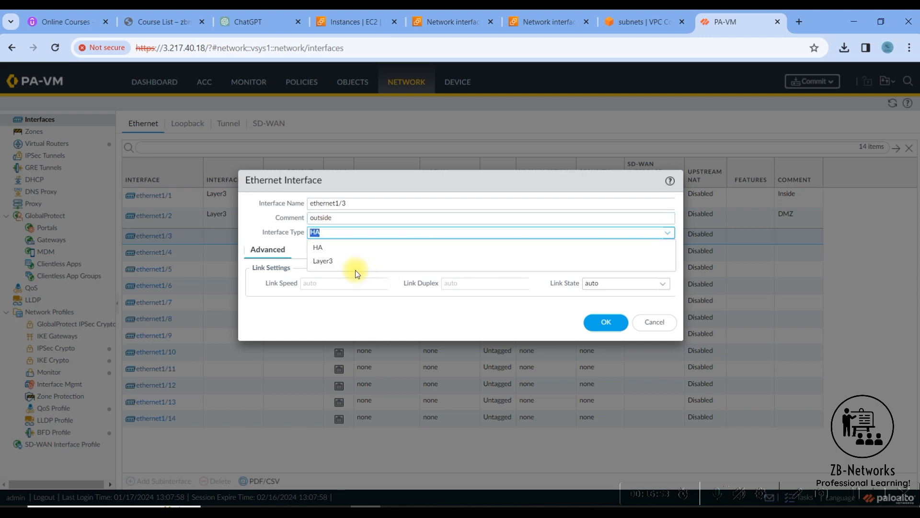
{"action": "left_click", "coordinate": [320, 263]}
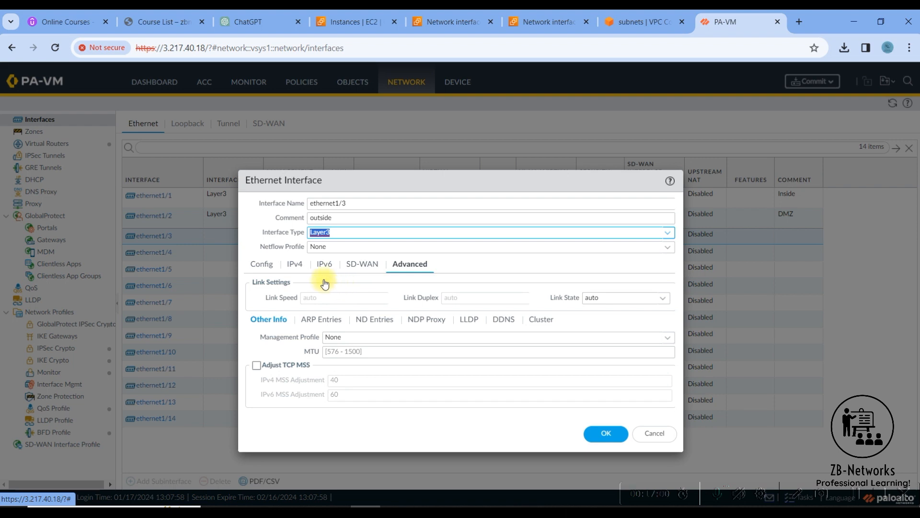
{"action": "left_click", "coordinate": [295, 265]}
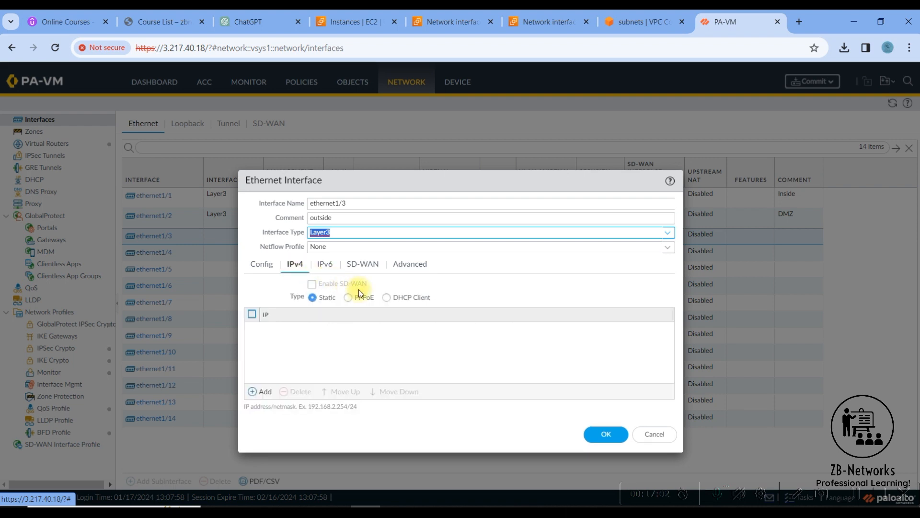
{"action": "left_click", "coordinate": [389, 298]}
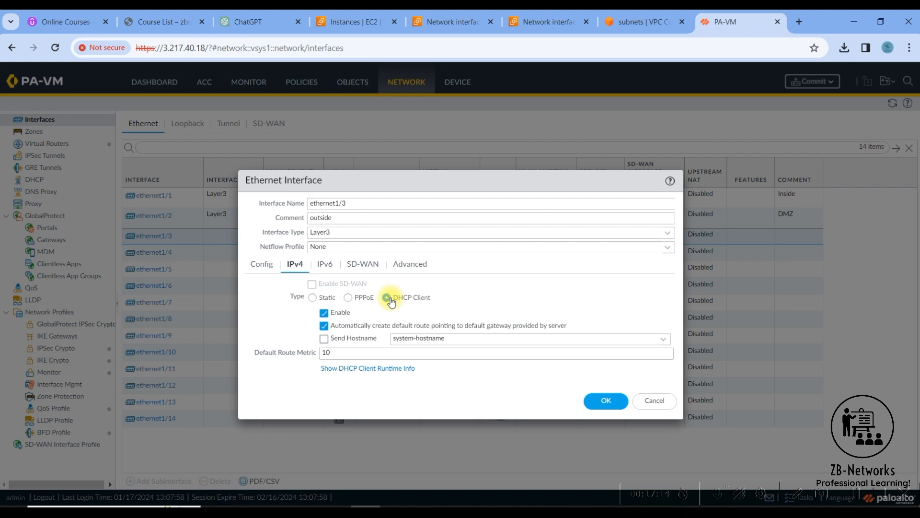
Assign the Ping-Prof management profile to ethernet1/3.
{"action": "left_click", "coordinate": [410, 267]}
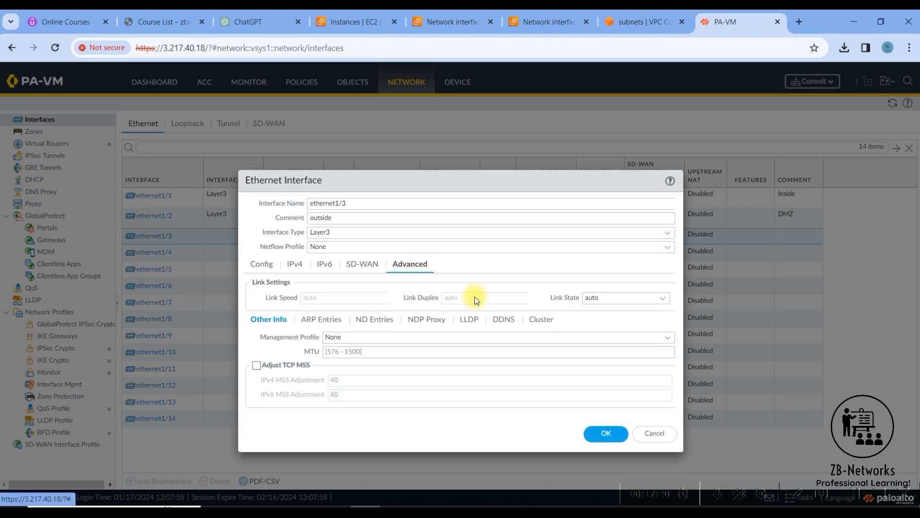
{"action": "left_click", "coordinate": [625, 300]}
{"action": "left_click", "coordinate": [663, 299]}
{"action": "left_click", "coordinate": [415, 342]}
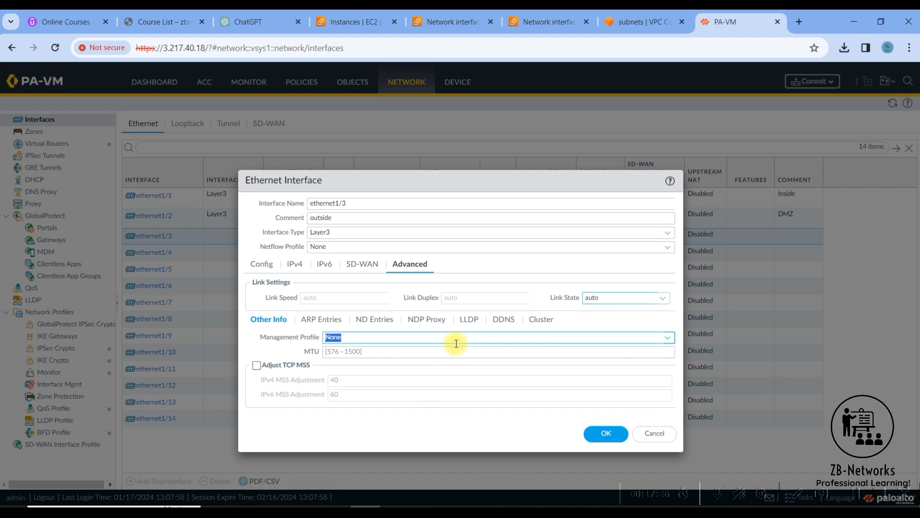
{"action": "left_click", "coordinate": [666, 338]}
{"action": "left_click", "coordinate": [355, 367]}
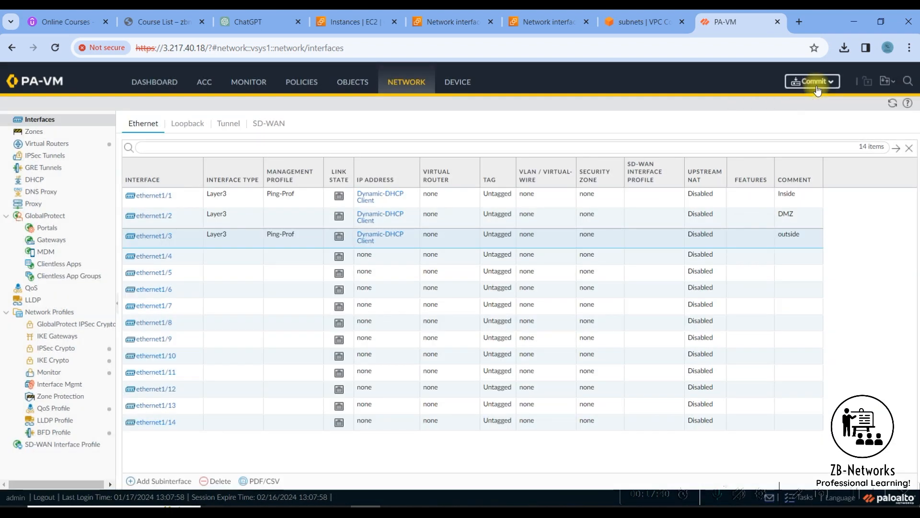
Commit all changes, review the missing virtual router errors, and close the failed result.
{"action": "left_click", "coordinate": [813, 82]}
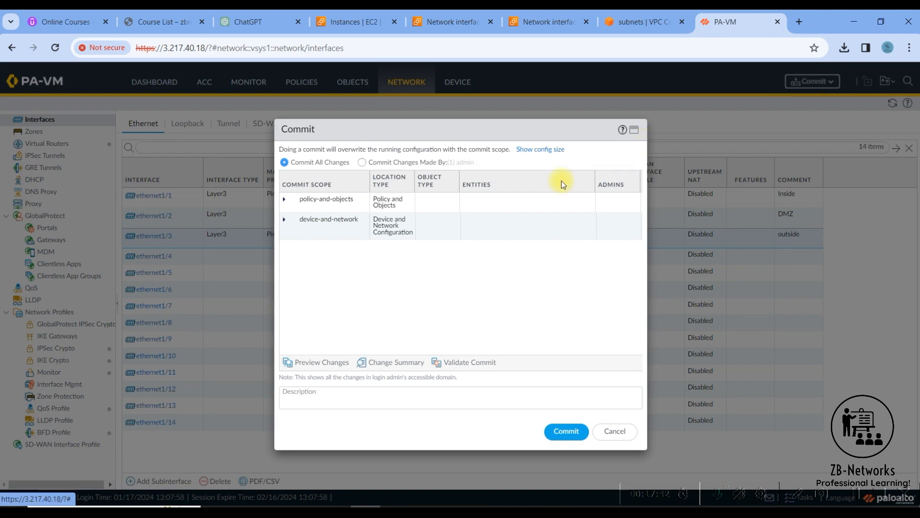
{"action": "left_click", "coordinate": [551, 430]}
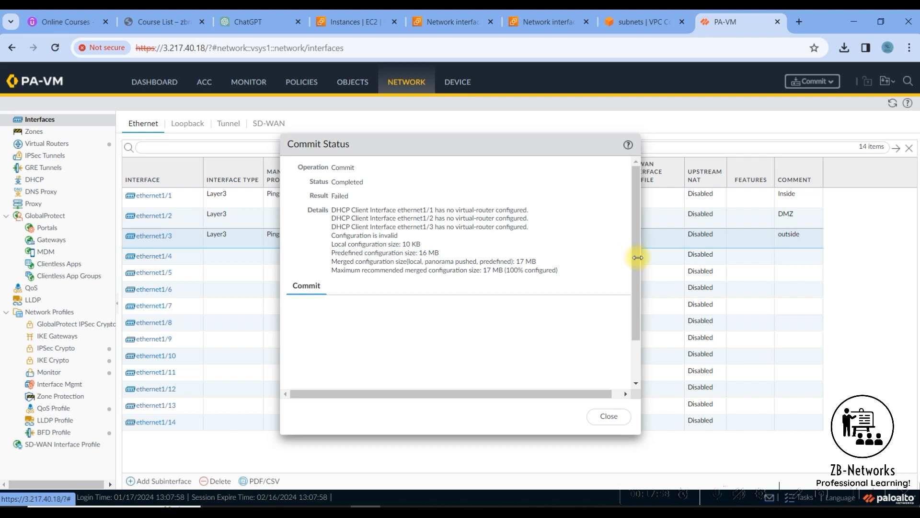
{"action": "left_click_drag", "start_coordinate": [639, 283], "coordinate": [645, 307]}
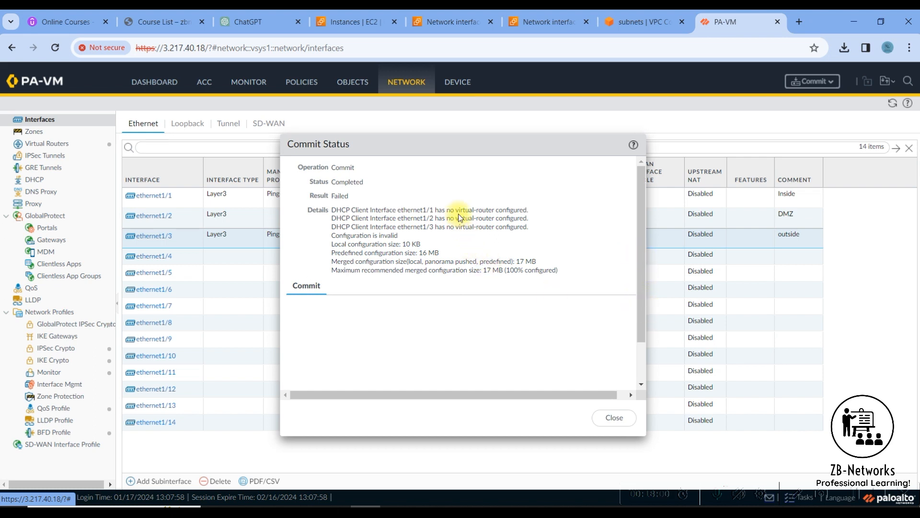
{"action": "left_click_drag", "start_coordinate": [454, 209], "coordinate": [533, 228]}
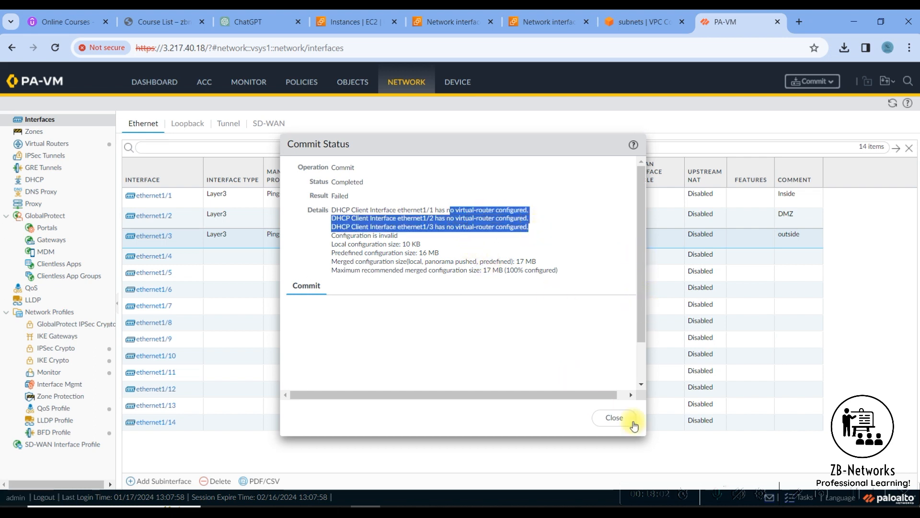
{"action": "left_click", "coordinate": [615, 418]}
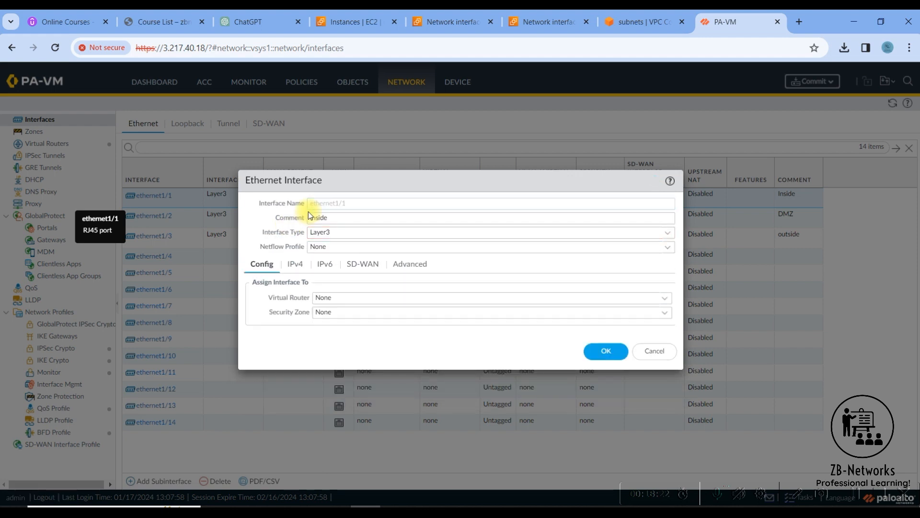
Put ethernet1/1 in the default virtual router.
{"action": "left_click", "coordinate": [378, 296]}
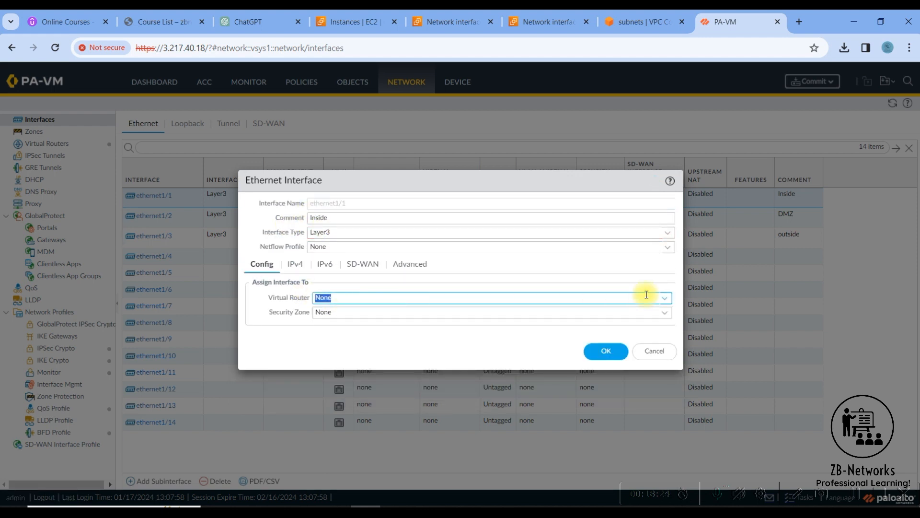
{"action": "left_click", "coordinate": [385, 298]}
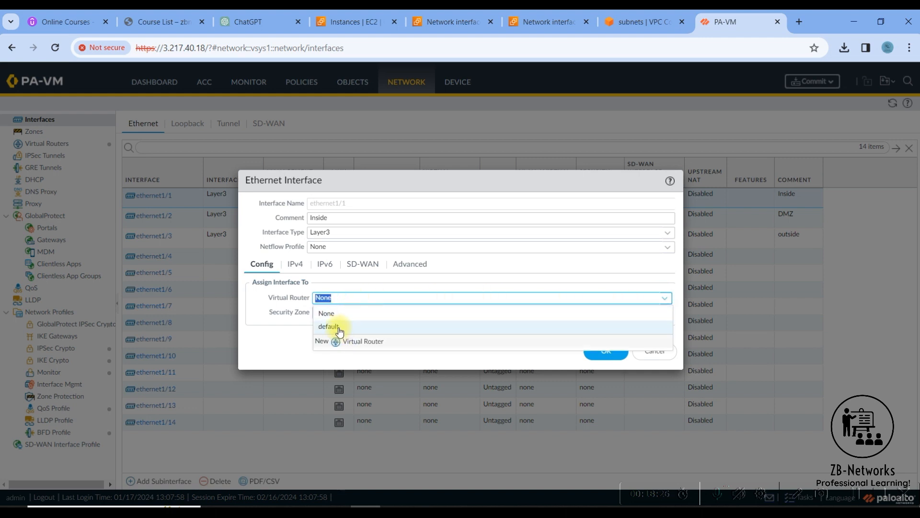
{"action": "left_click", "coordinate": [340, 331]}
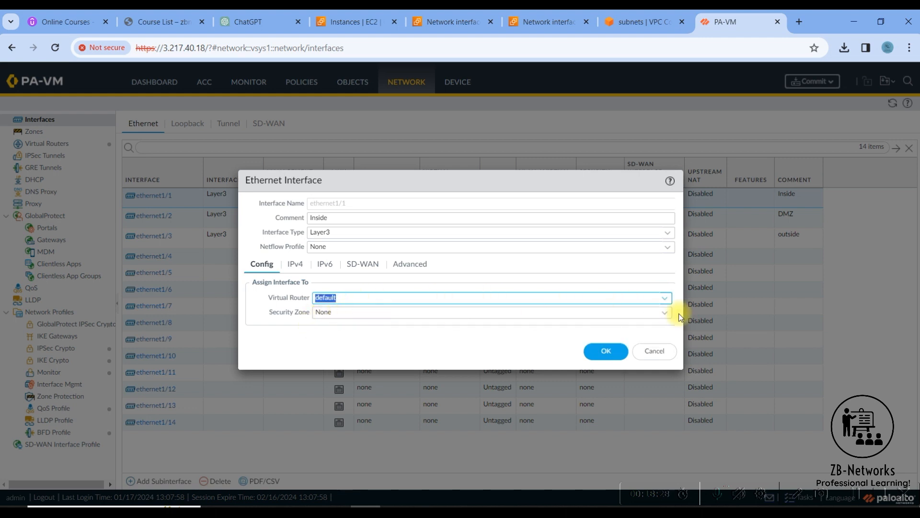
Create security zone Inside for ethernet1/1 and save the interface.
{"action": "left_click", "coordinate": [666, 317]}
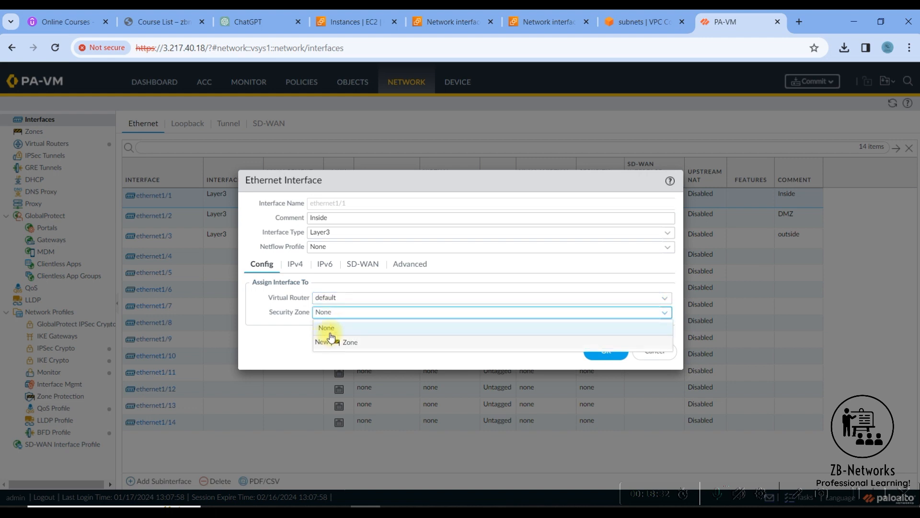
{"action": "left_click", "coordinate": [327, 332]}
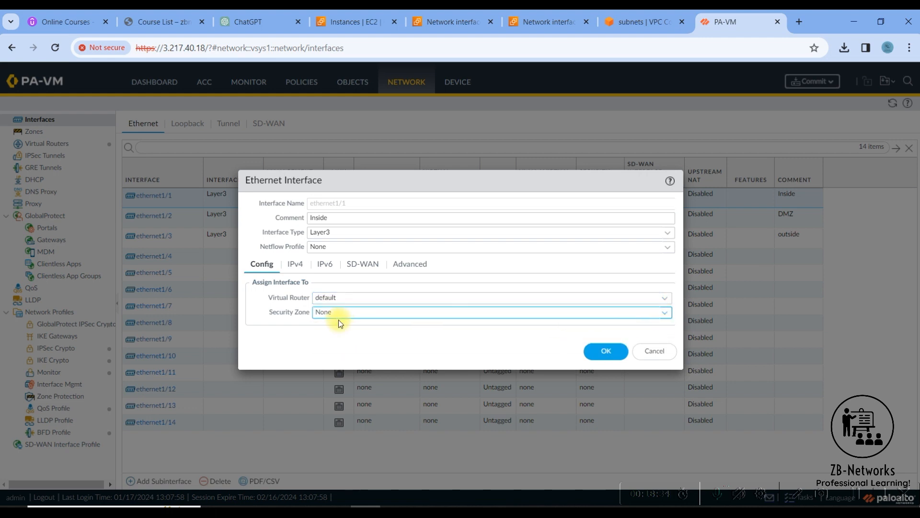
{"action": "left_click", "coordinate": [360, 317]}
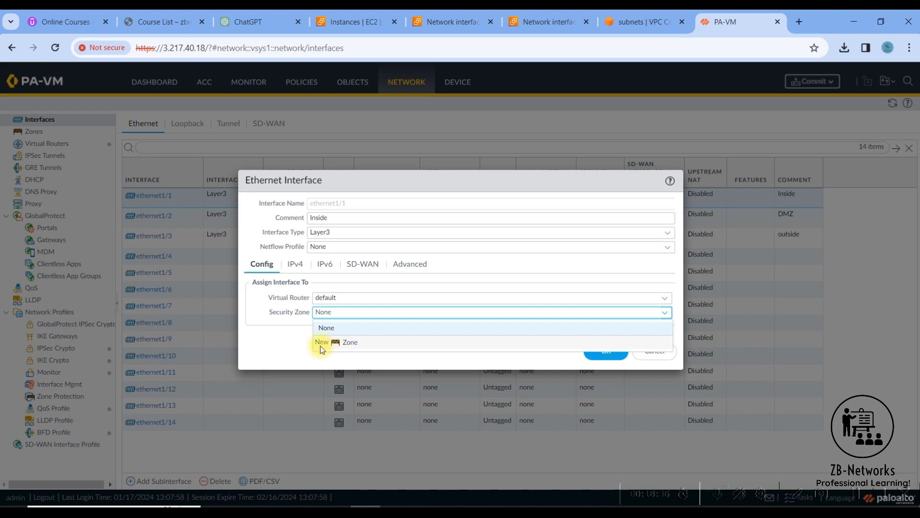
{"action": "left_click", "coordinate": [329, 347]}
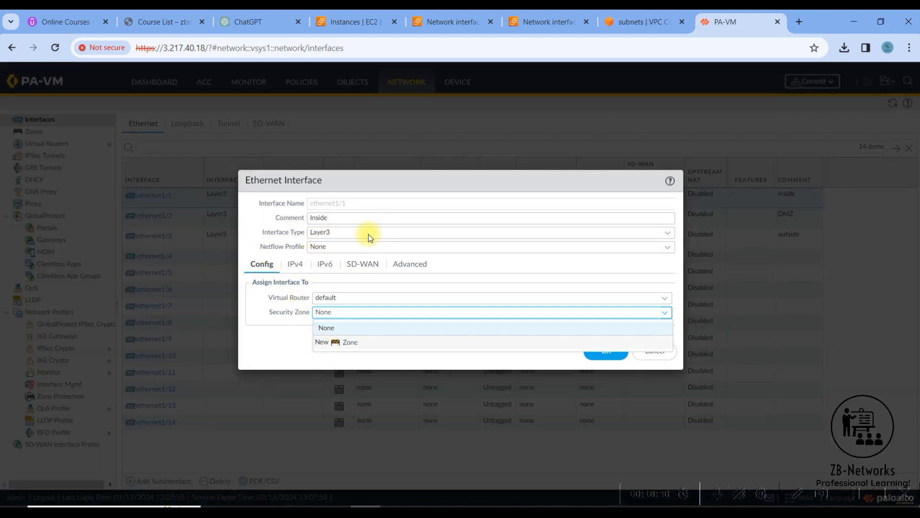
{"action": "left_click", "coordinate": [333, 342]}
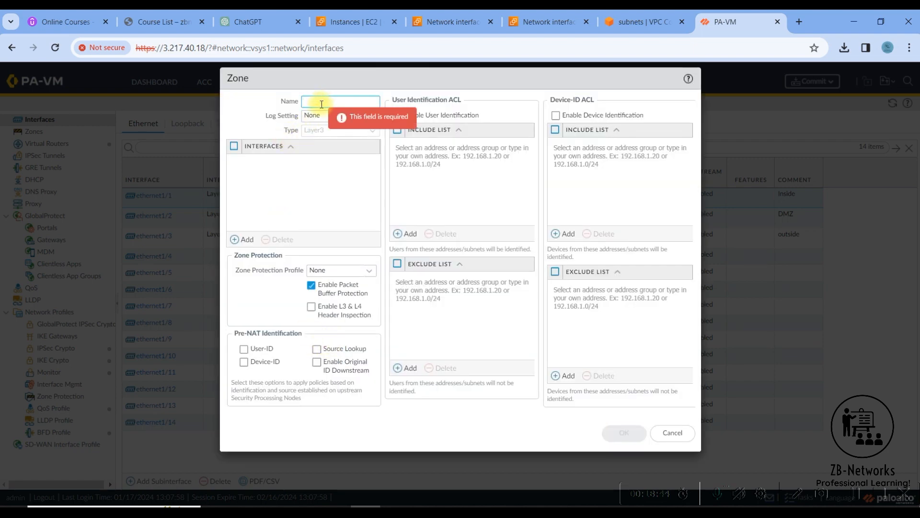
{"action": "type", "text": "Inside"}
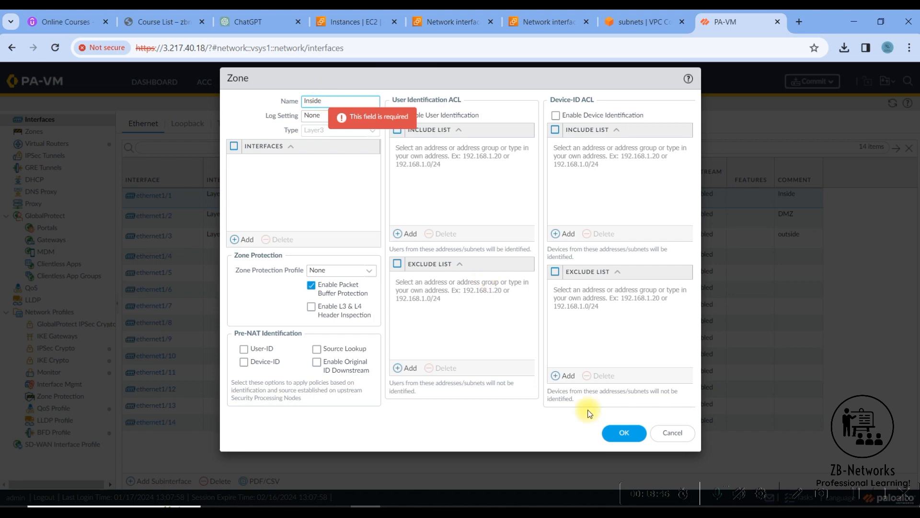
{"action": "left_click", "coordinate": [611, 437]}
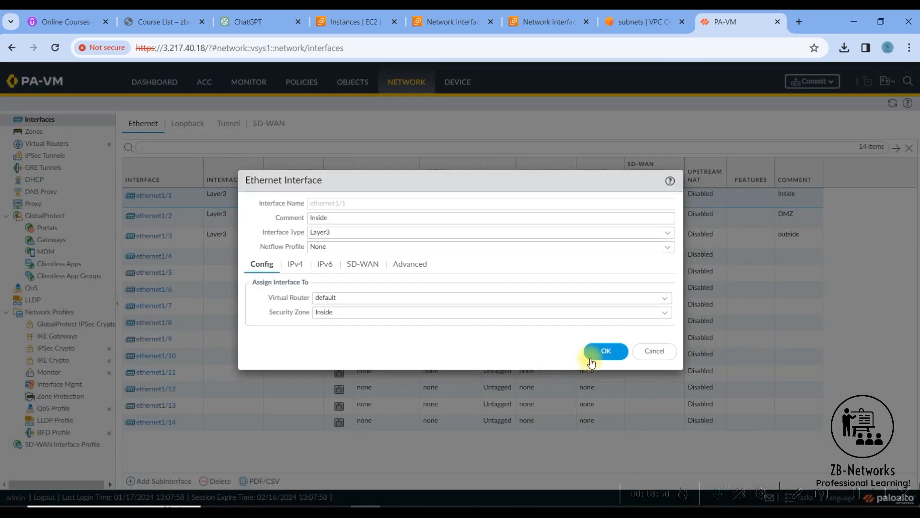
{"action": "left_click", "coordinate": [606, 350]}
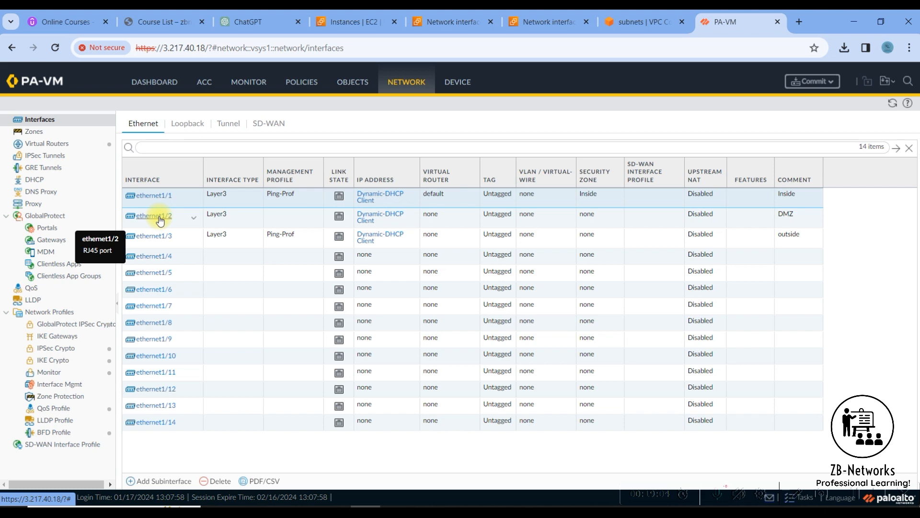
Put ethernet1/2 in the default virtual router.
{"action": "left_click", "coordinate": [160, 220]}
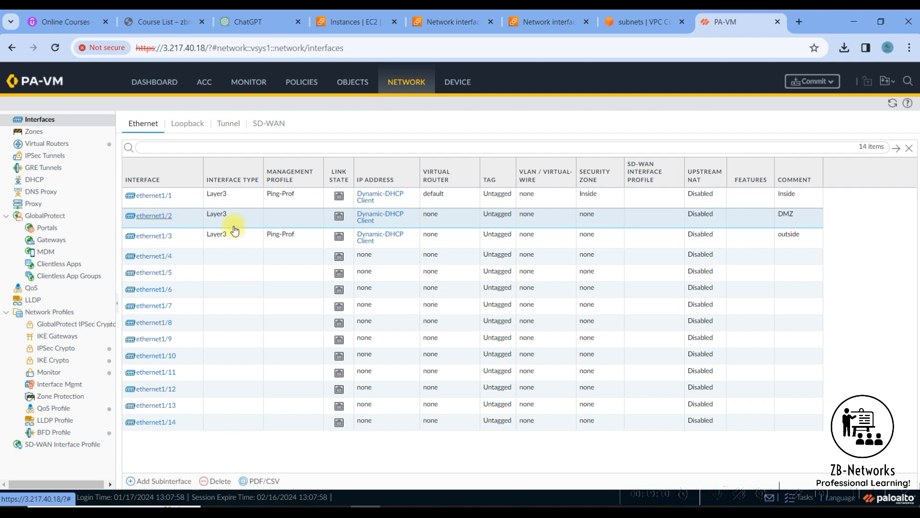
{"action": "double_click", "coordinate": [321, 288]}
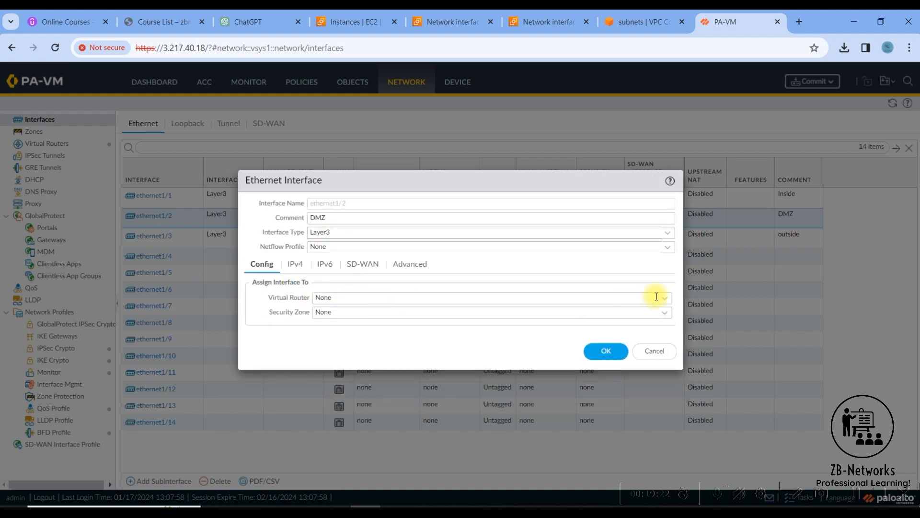
{"action": "left_click", "coordinate": [335, 297]}
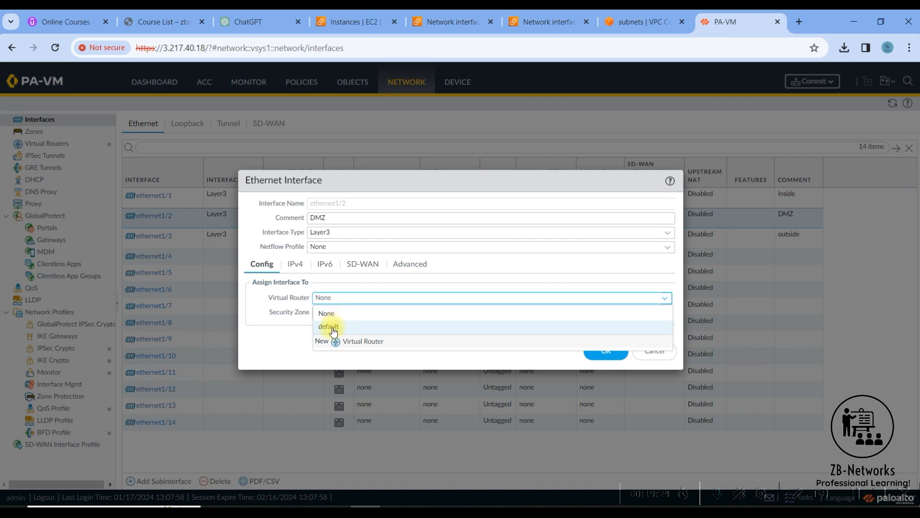
{"action": "left_click", "coordinate": [324, 326]}
{"action": "key", "text": "Tab"}
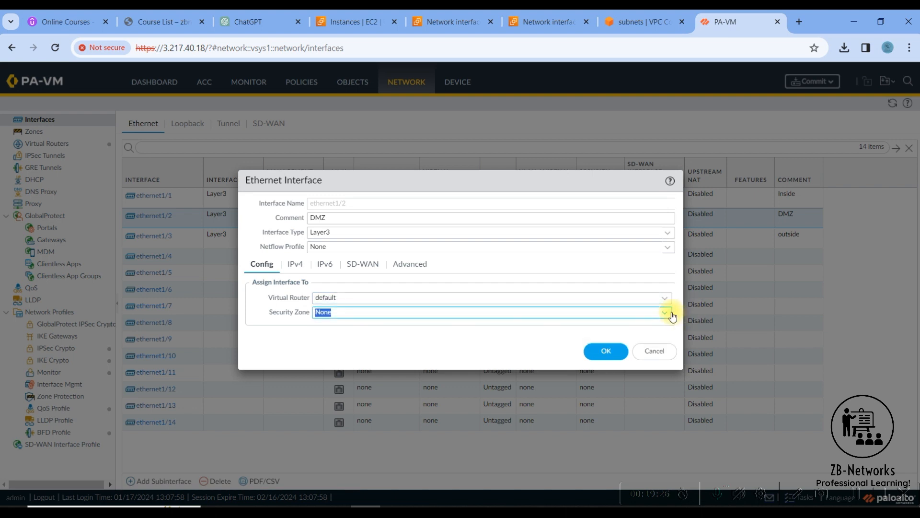
Create security zone Dmz for ethernet1/2 and save the interface.
{"action": "left_click", "coordinate": [665, 312]}
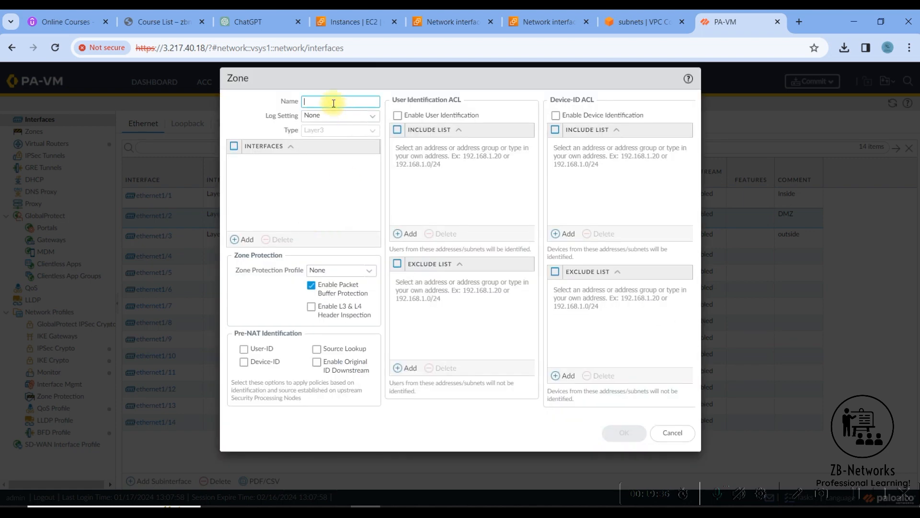
{"action": "type", "text": "Dmz"}
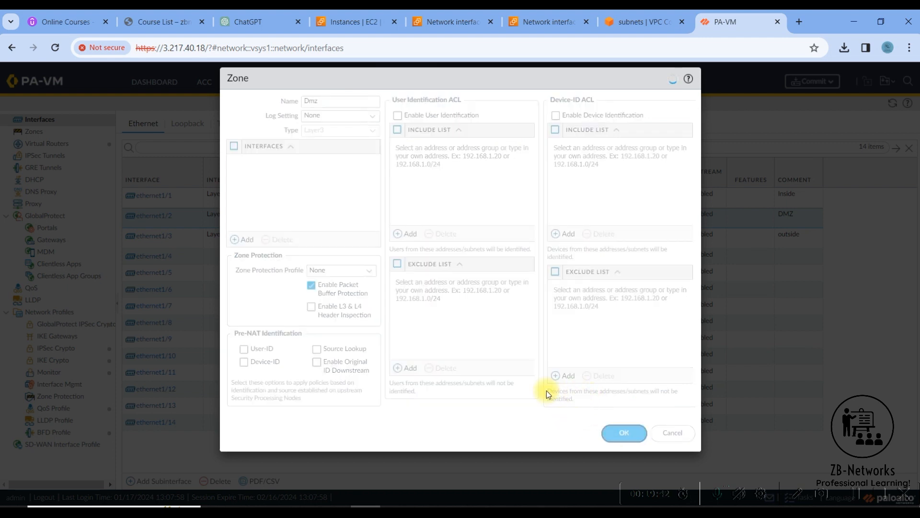
{"action": "key", "text": "Return"}
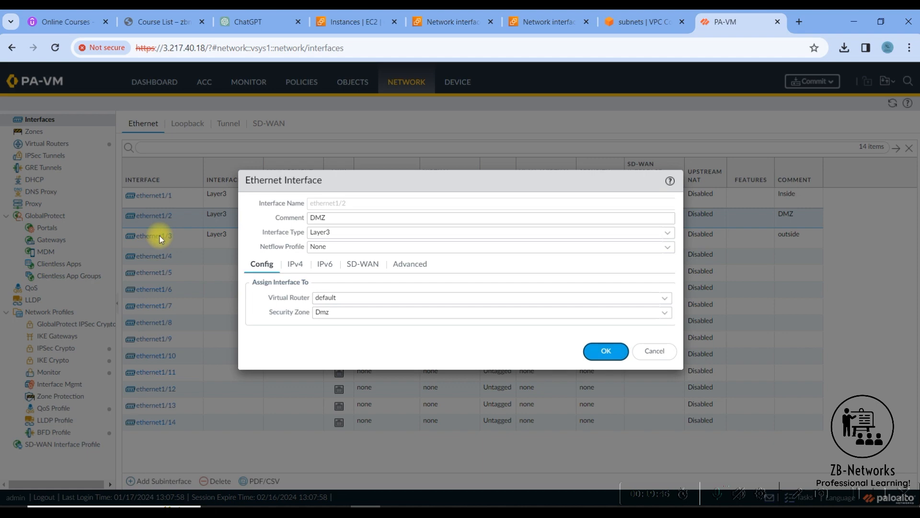
{"action": "key", "text": "Return"}
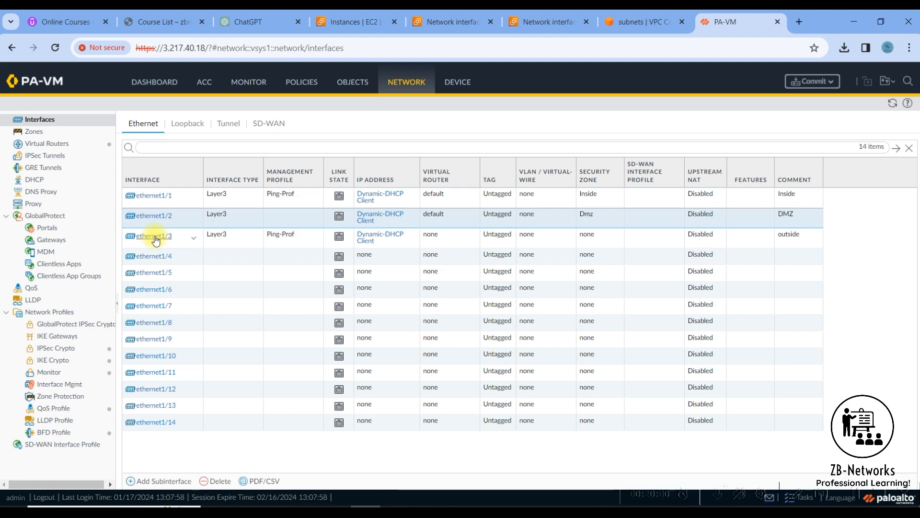
Put ethernet1/3 in the default virtual router.
{"action": "left_click", "coordinate": [155, 237]}
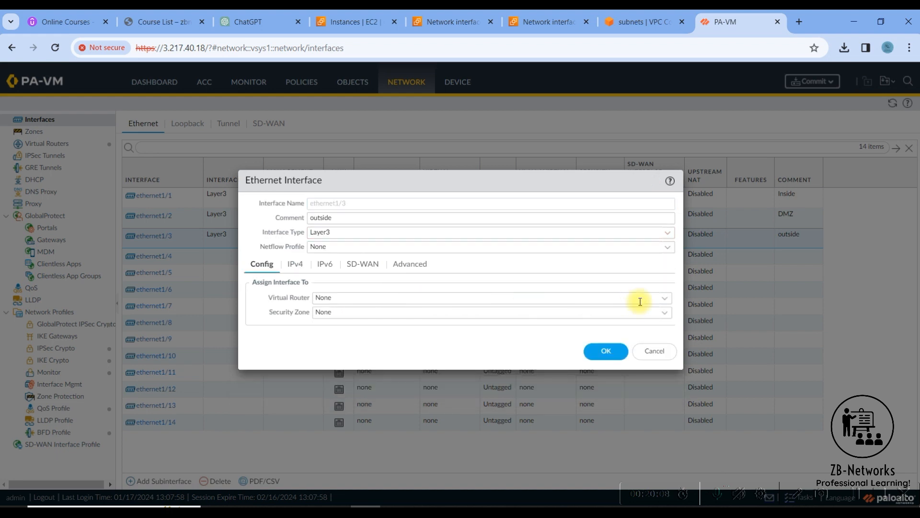
{"action": "left_click", "coordinate": [664, 300]}
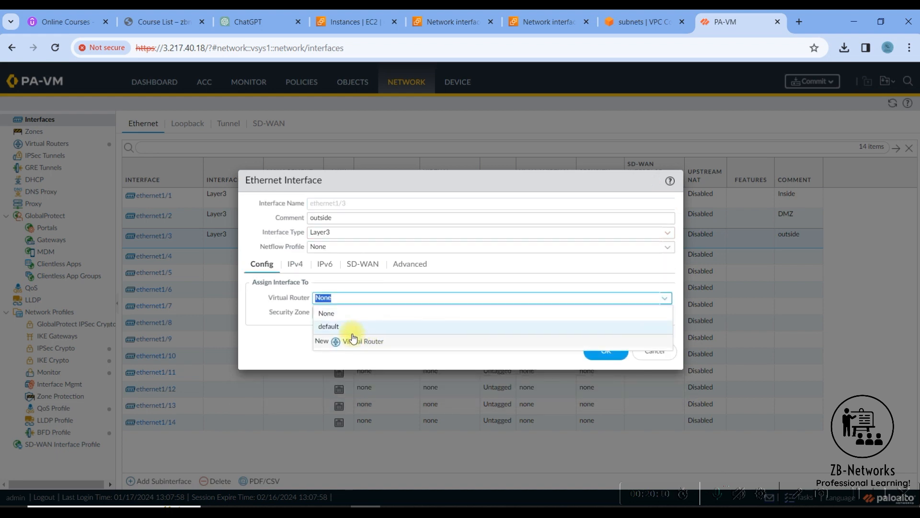
{"action": "left_click", "coordinate": [363, 331]}
Create security zone Outside for ethernet1/3 and save the interface.
{"action": "left_click", "coordinate": [664, 312]}
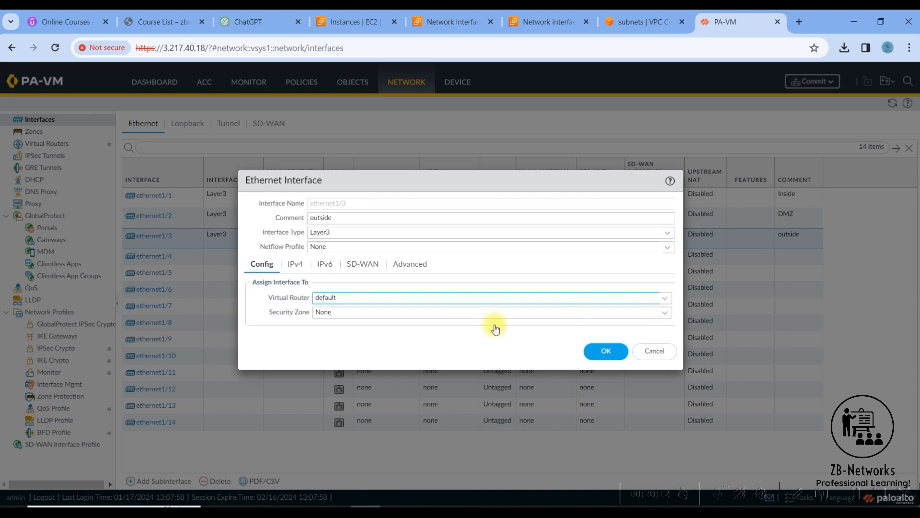
{"action": "left_click", "coordinate": [351, 370]}
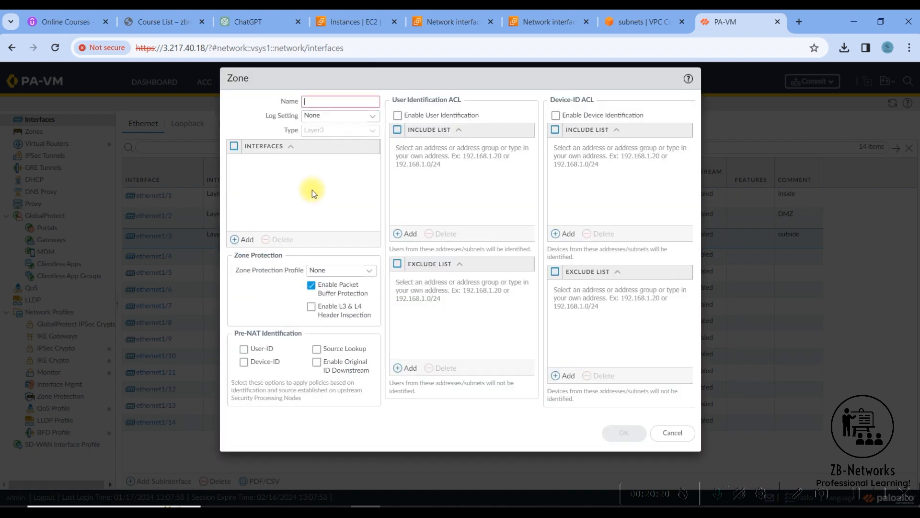
{"action": "type", "text": "Outside"}
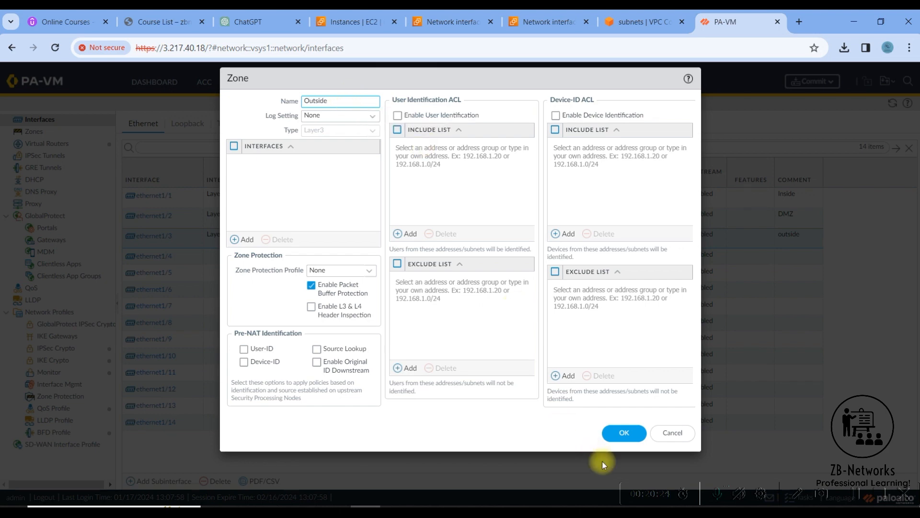
{"action": "left_click", "coordinate": [616, 431]}
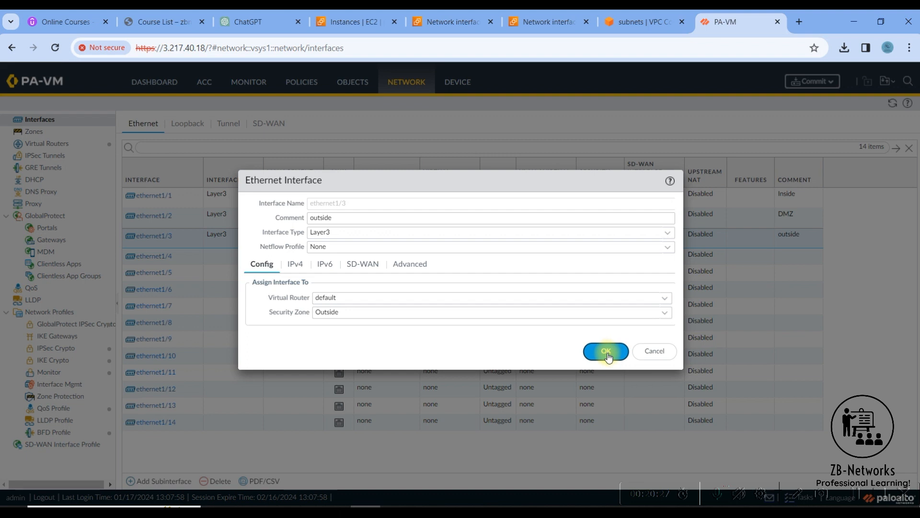
{"action": "left_click", "coordinate": [606, 352]}
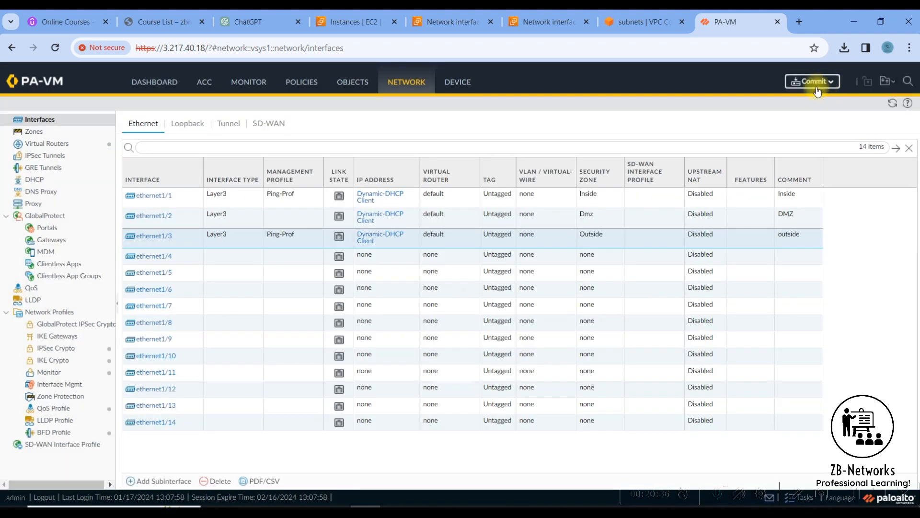
Commit all pending changes to the firewall with Commit All Changes.
{"action": "left_click", "coordinate": [816, 87]}
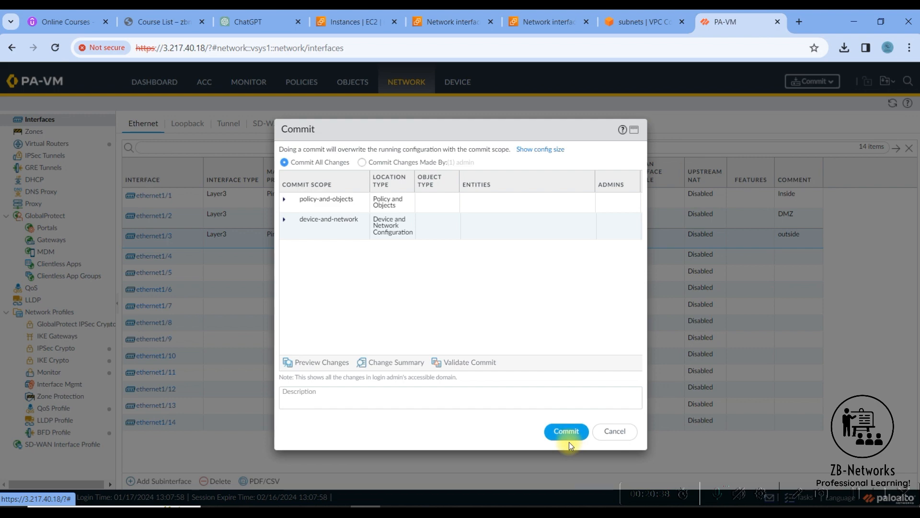
{"action": "left_click", "coordinate": [569, 444]}
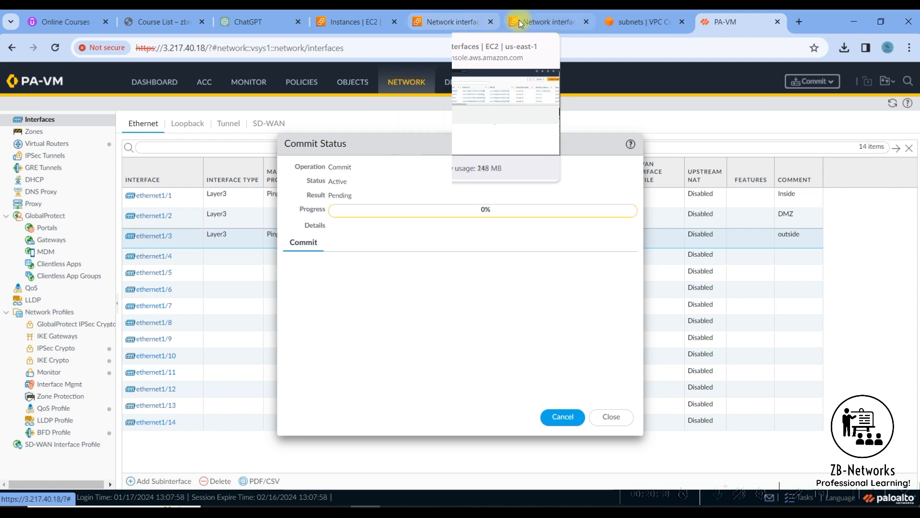
Go to VPC Route tables and view the routes of RT-Inside.
{"action": "left_click", "coordinate": [615, 21]}
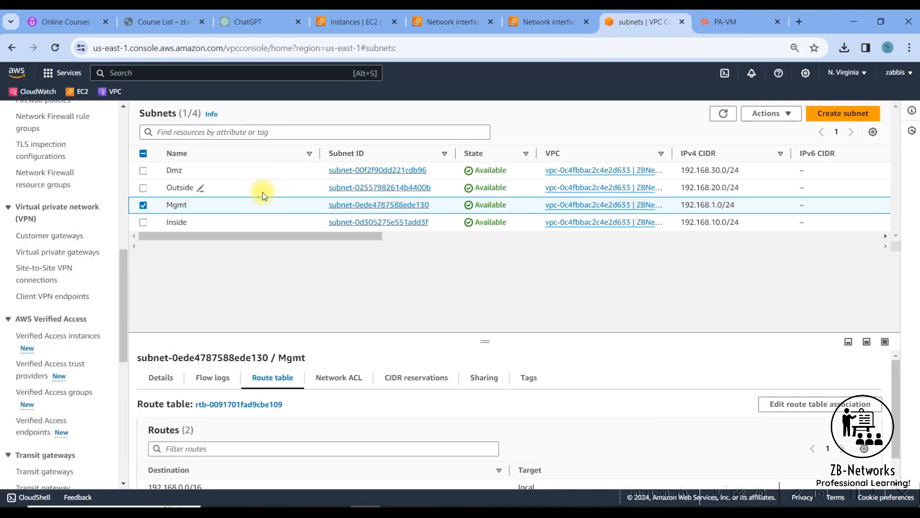
{"action": "left_click", "coordinate": [143, 205]}
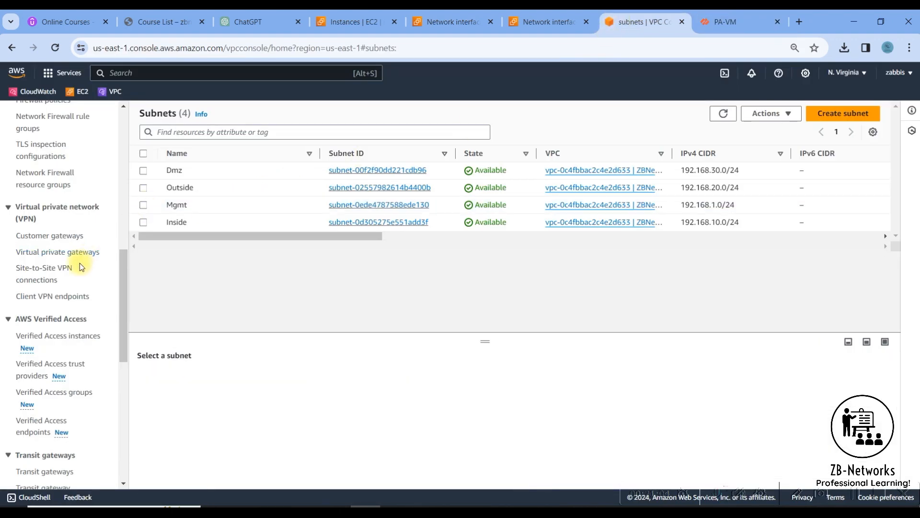
{"action": "scroll", "coordinate": [123, 316], "scroll_direction": "up", "scroll_amount": 1}
{"action": "scroll", "coordinate": [134, 268], "scroll_direction": "up", "scroll_amount": 12}
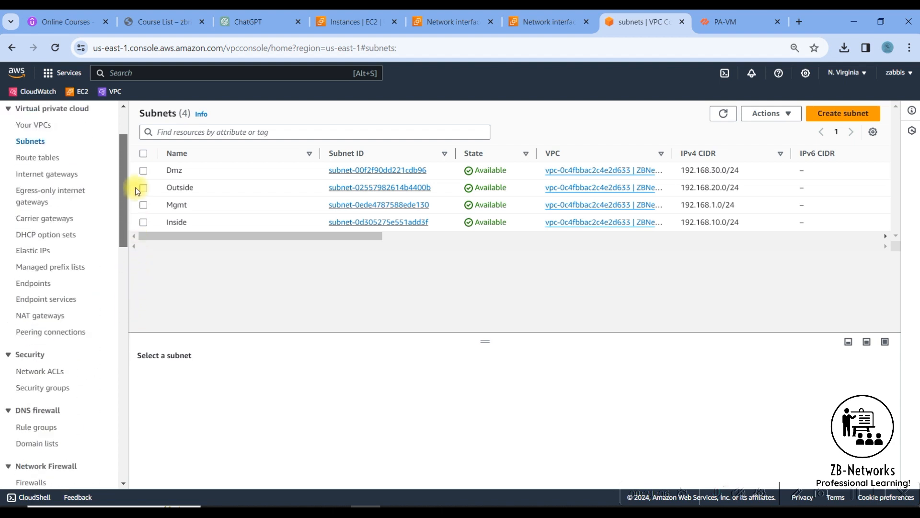
{"action": "left_click", "coordinate": [36, 240]}
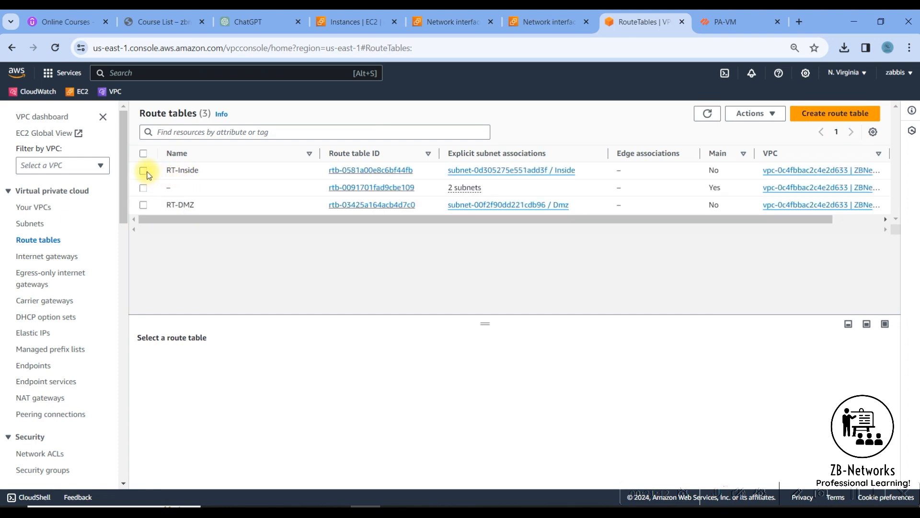
{"action": "left_click", "coordinate": [144, 171]}
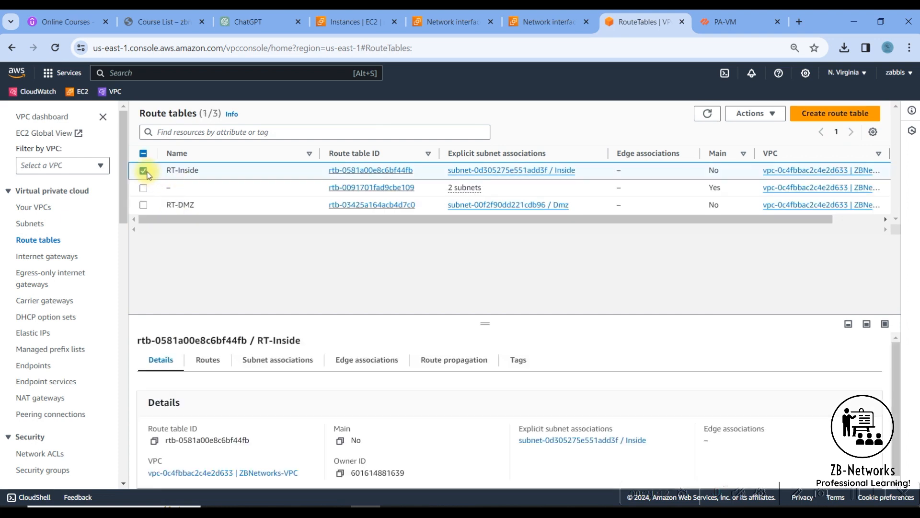
{"action": "left_click", "coordinate": [207, 360]}
{"action": "left_click_drag", "start_coordinate": [146, 447], "coordinate": [206, 448]}
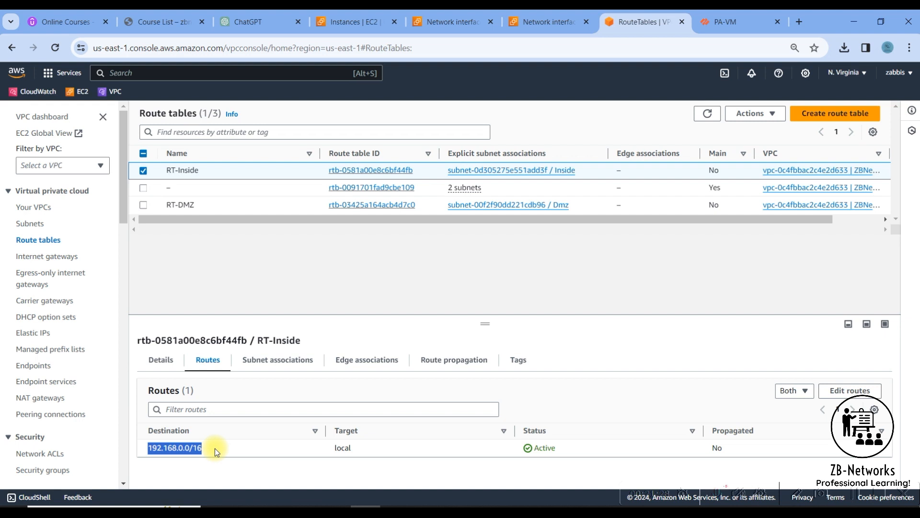
Add and save a 0.0.0.0/0 route targeting network interface eni-03737c52d0a8b40ab.
{"action": "left_click", "coordinate": [862, 391]}
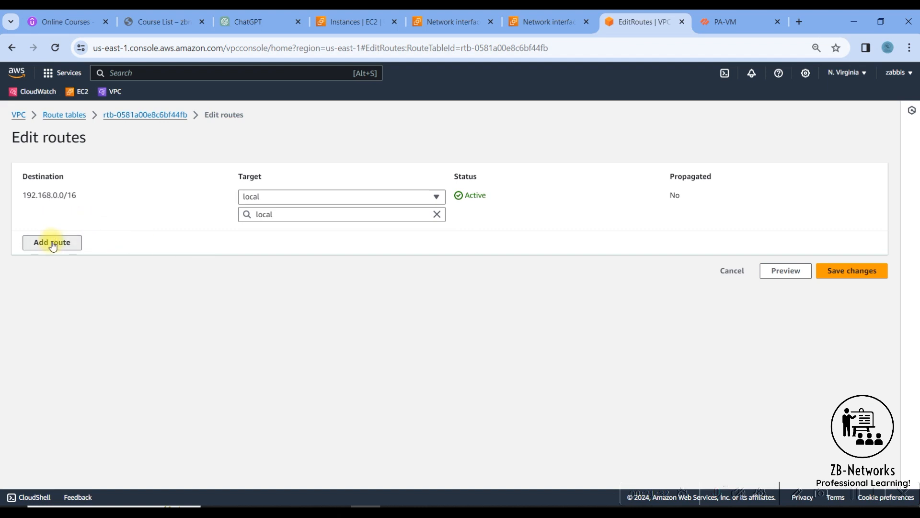
{"action": "left_click", "coordinate": [51, 242]}
{"action": "left_click", "coordinate": [72, 237]}
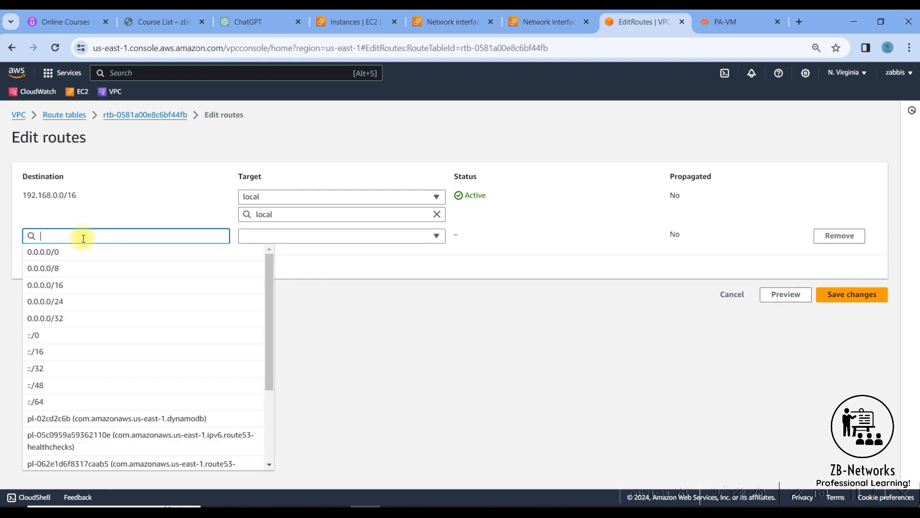
{"action": "left_click", "coordinate": [74, 252]}
{"action": "left_click", "coordinate": [326, 236]}
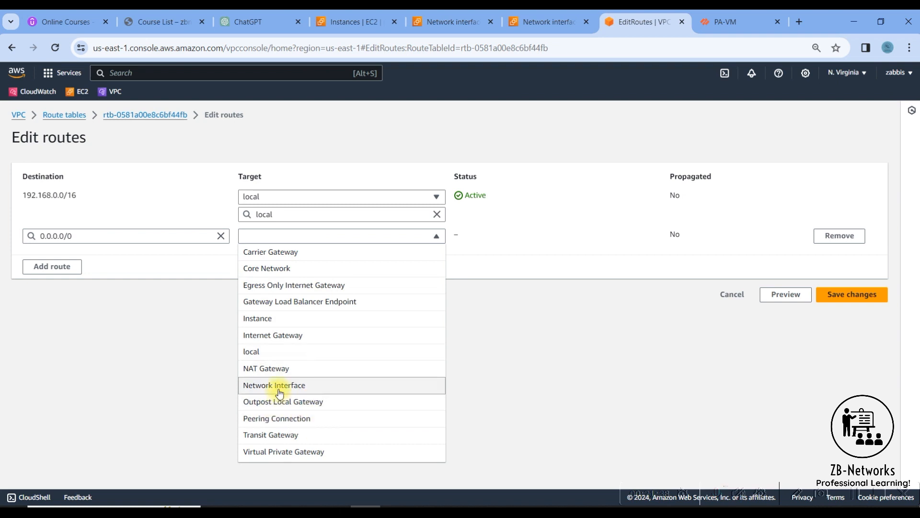
{"action": "left_click", "coordinate": [280, 392]}
{"action": "left_click", "coordinate": [342, 256]}
{"action": "type", "text": "eni-"}
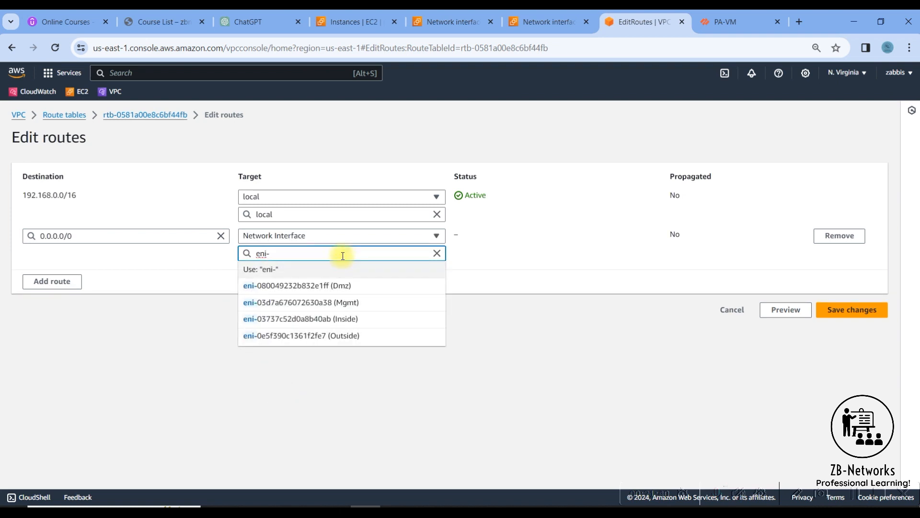
{"action": "left_click", "coordinate": [345, 320]}
{"action": "left_click", "coordinate": [823, 311]}
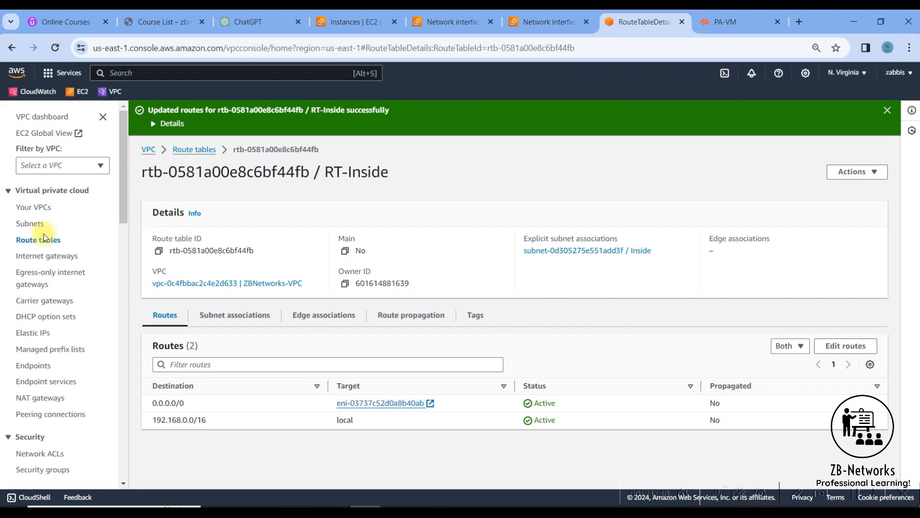
Select route table RT-DMZ and view its routes.
{"action": "left_click", "coordinate": [203, 152]}
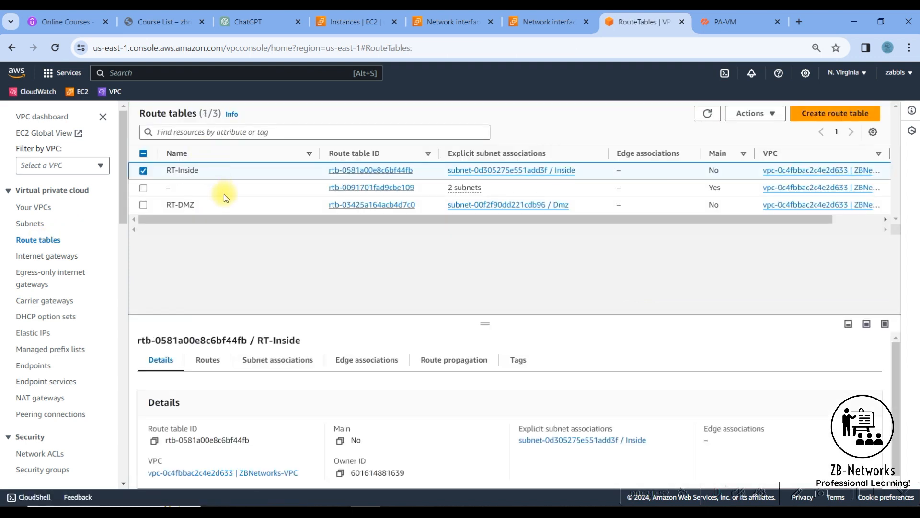
{"action": "left_click", "coordinate": [143, 205]}
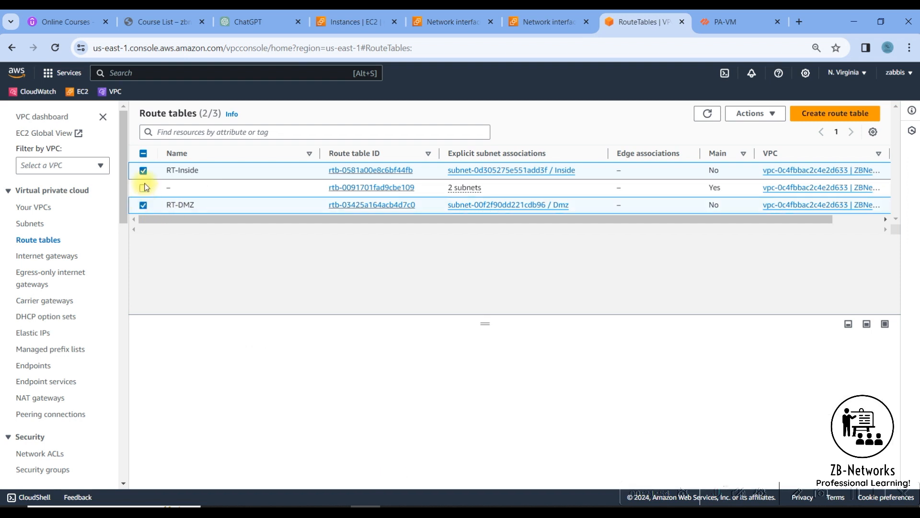
{"action": "left_click", "coordinate": [144, 171]}
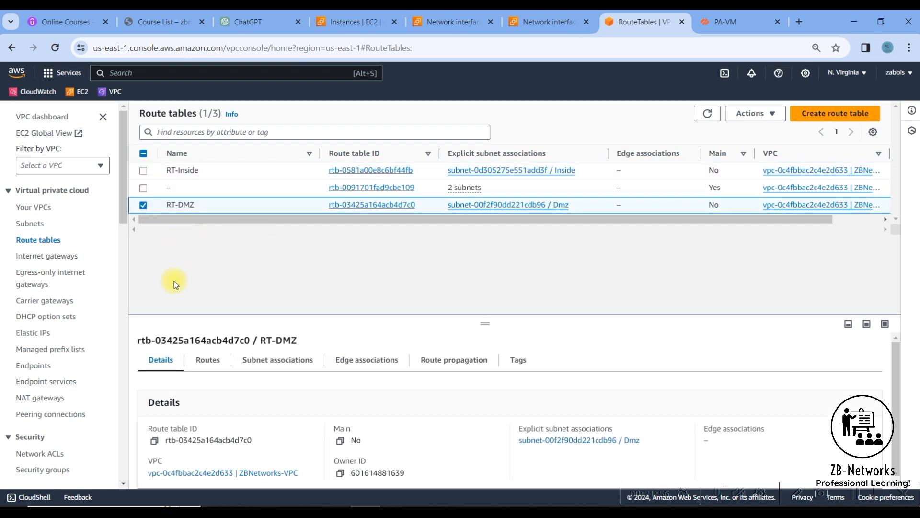
{"action": "left_click", "coordinate": [213, 363]}
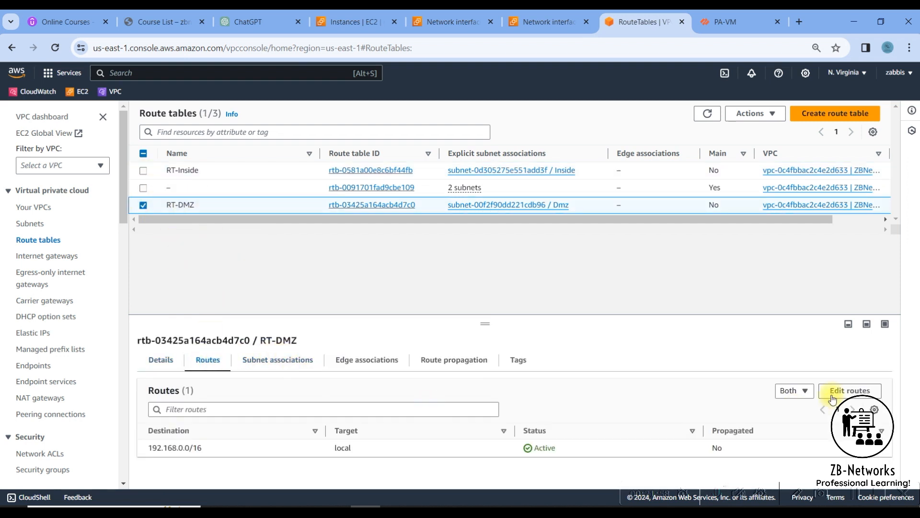
Add and save a 0.0.0.0/0 route to the Dmz eni, then return to the firewall.
{"action": "left_click", "coordinate": [851, 390]}
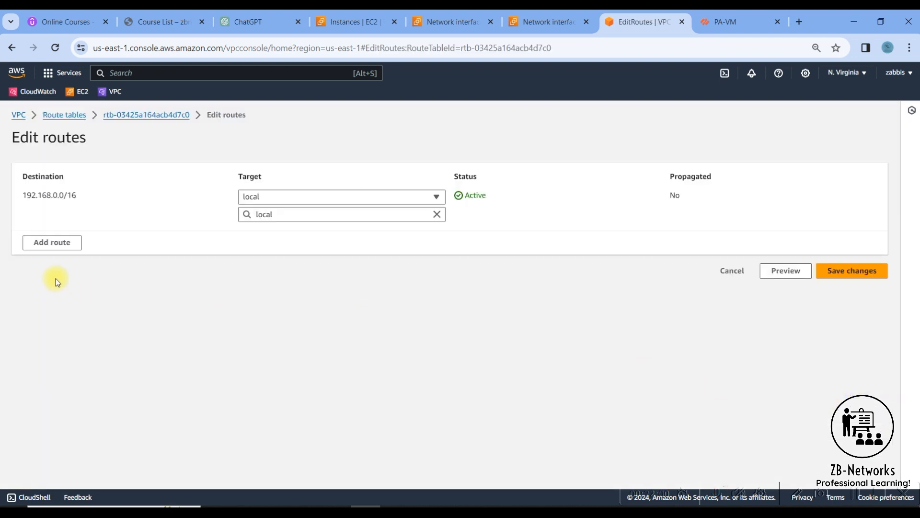
{"action": "left_click", "coordinate": [51, 243]}
{"action": "left_click", "coordinate": [81, 240]}
{"action": "left_click", "coordinate": [62, 254]}
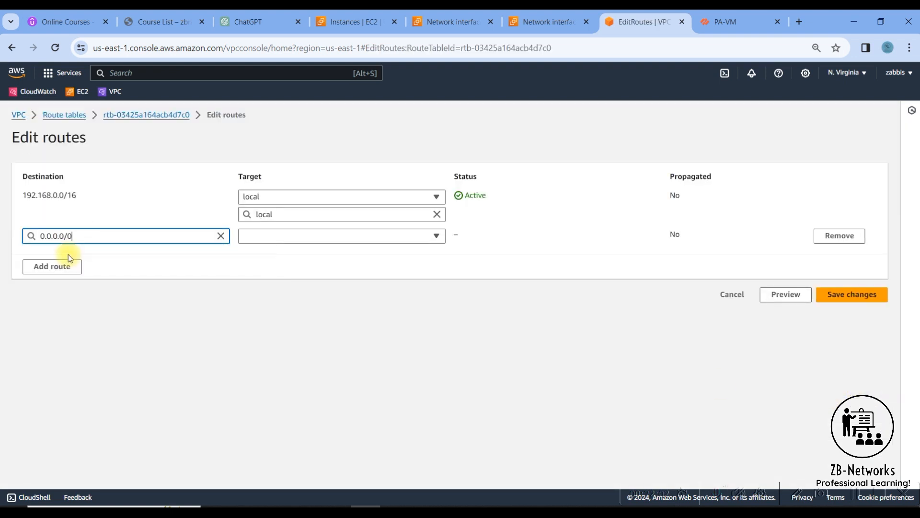
{"action": "left_click", "coordinate": [320, 239]}
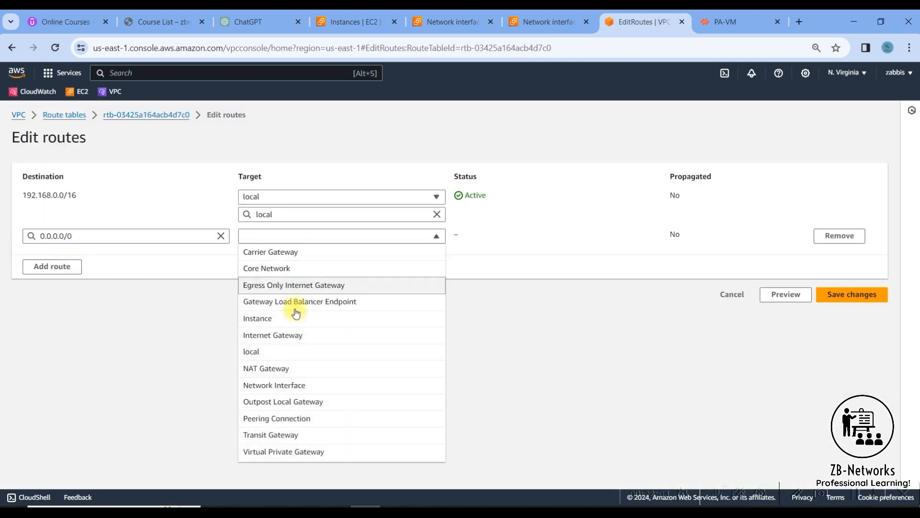
{"action": "left_click", "coordinate": [288, 385]}
{"action": "left_click", "coordinate": [311, 257]}
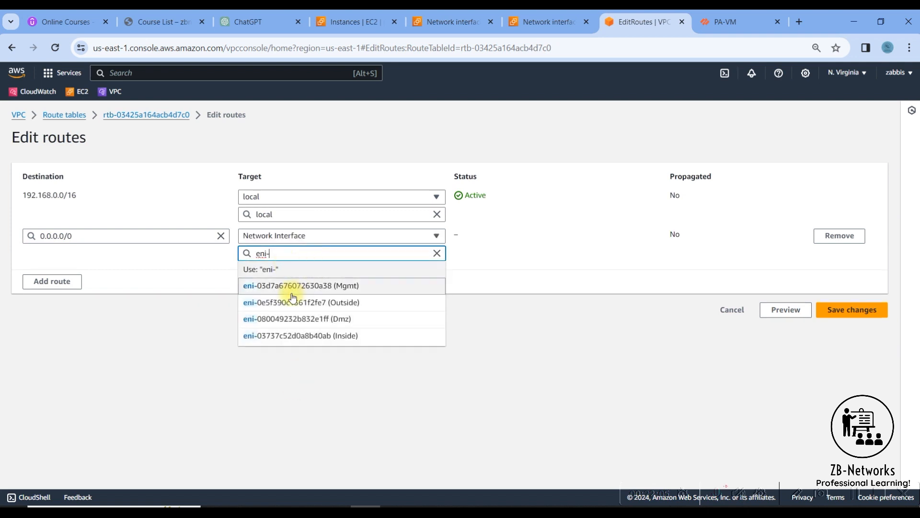
{"action": "left_click", "coordinate": [309, 320]}
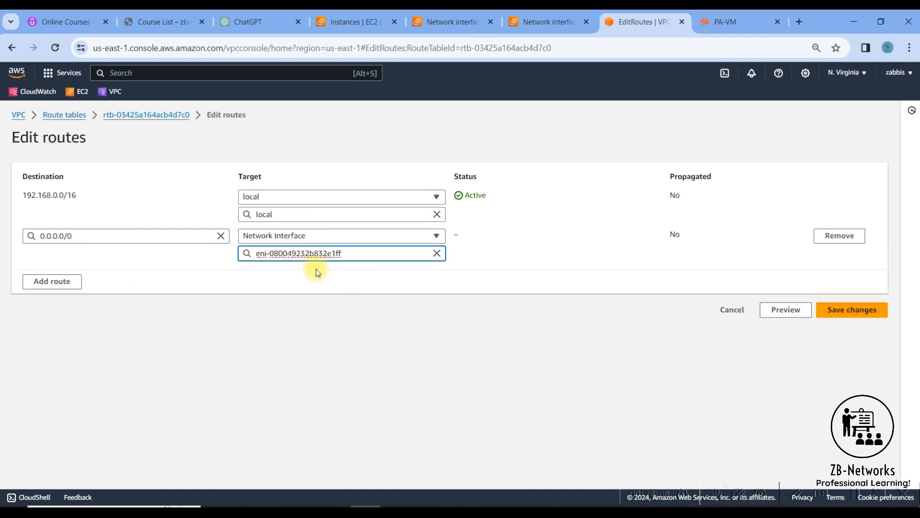
{"action": "left_click", "coordinate": [849, 310]}
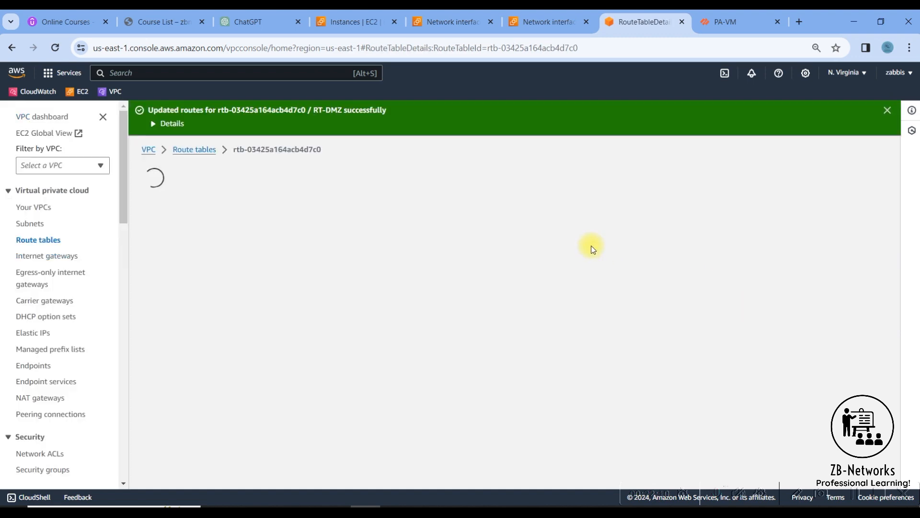
{"action": "left_click", "coordinate": [888, 110]}
{"action": "left_click", "coordinate": [717, 23]}
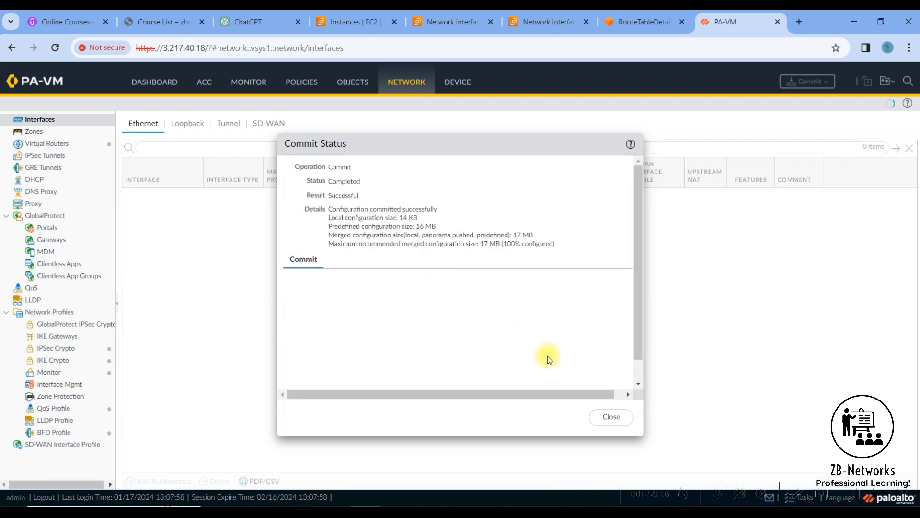
Close the commit report, check the AWS interfaces and RT-DMZ route table, then refresh the firewall interfaces.
{"action": "left_click", "coordinate": [610, 418]}
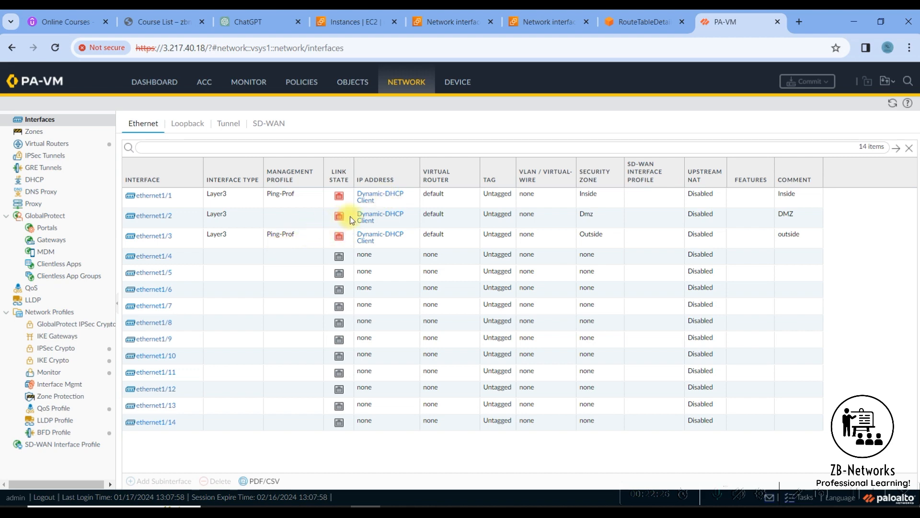
{"action": "left_click", "coordinate": [541, 27]}
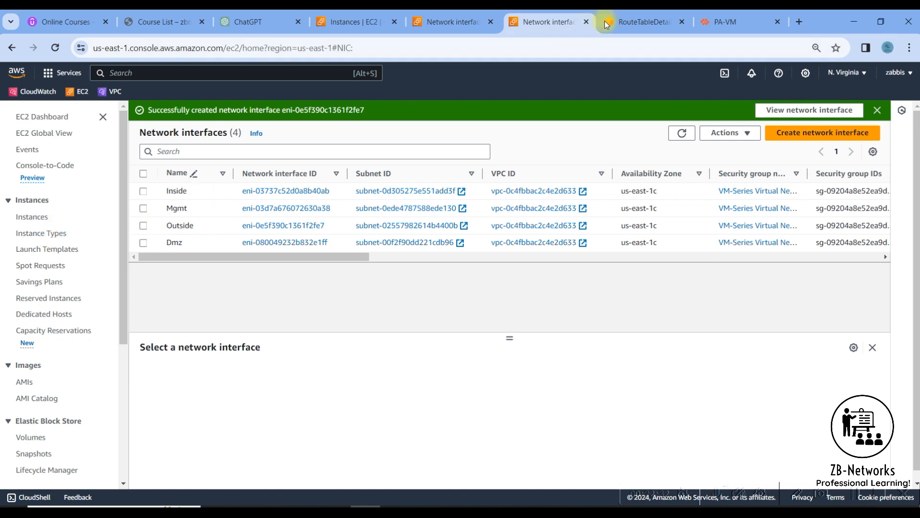
{"action": "left_click", "coordinate": [638, 21]}
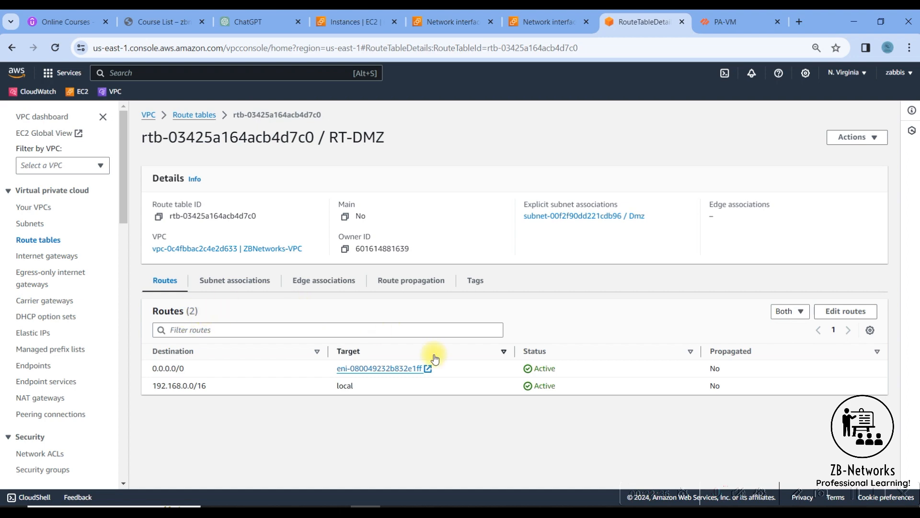
{"action": "left_click", "coordinate": [724, 22]}
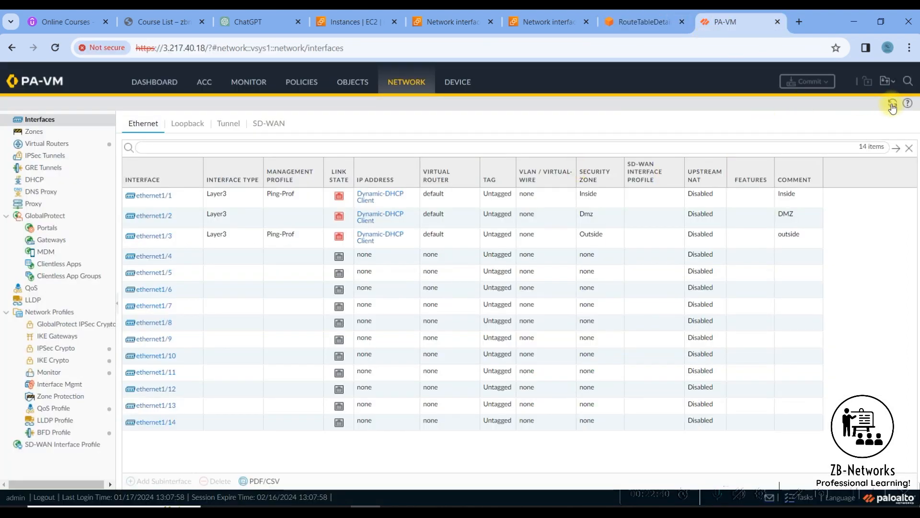
{"action": "left_click", "coordinate": [893, 104]}
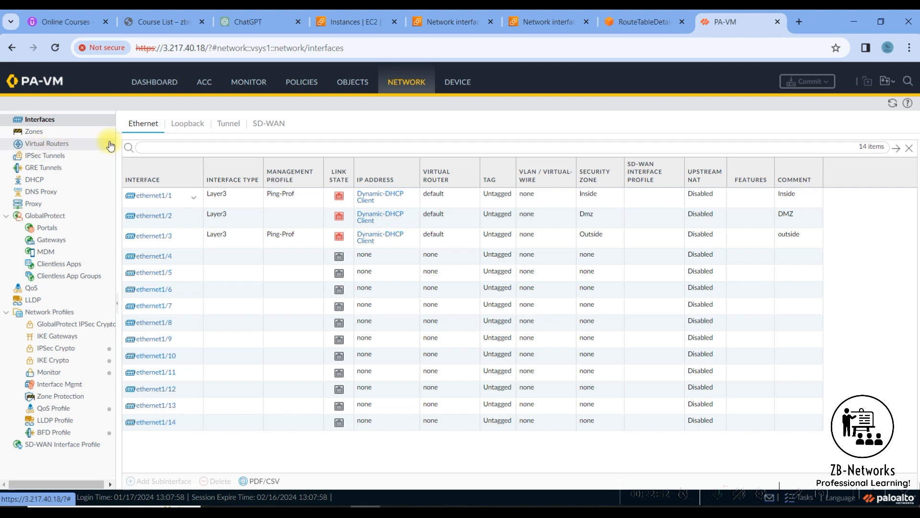
Review the default virtual router's runtime routes for ethernet1/1–1/3, then go to the Device settings.
{"action": "left_click", "coordinate": [45, 145]}
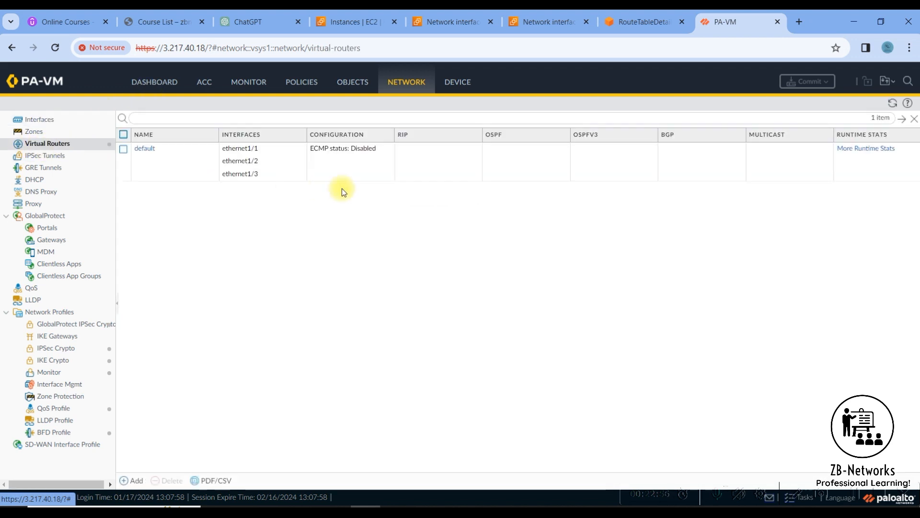
{"action": "left_click", "coordinate": [862, 150]}
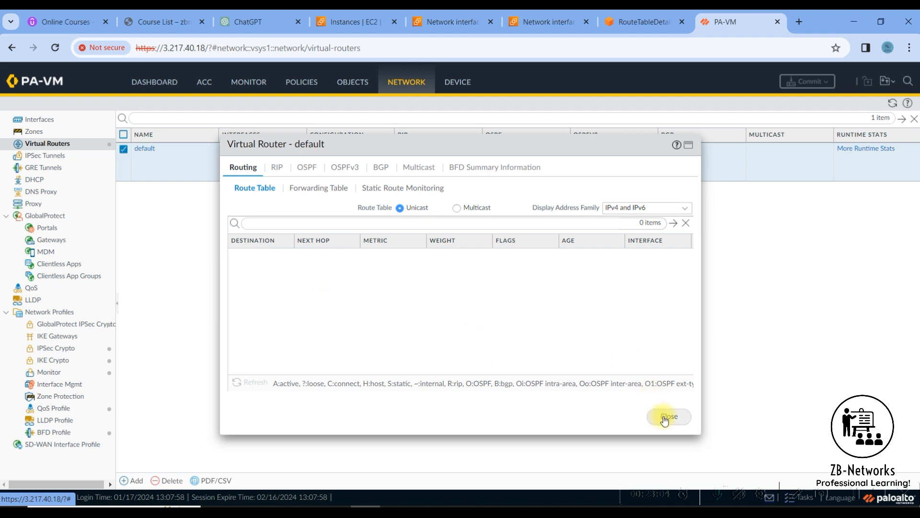
{"action": "left_click", "coordinate": [663, 420]}
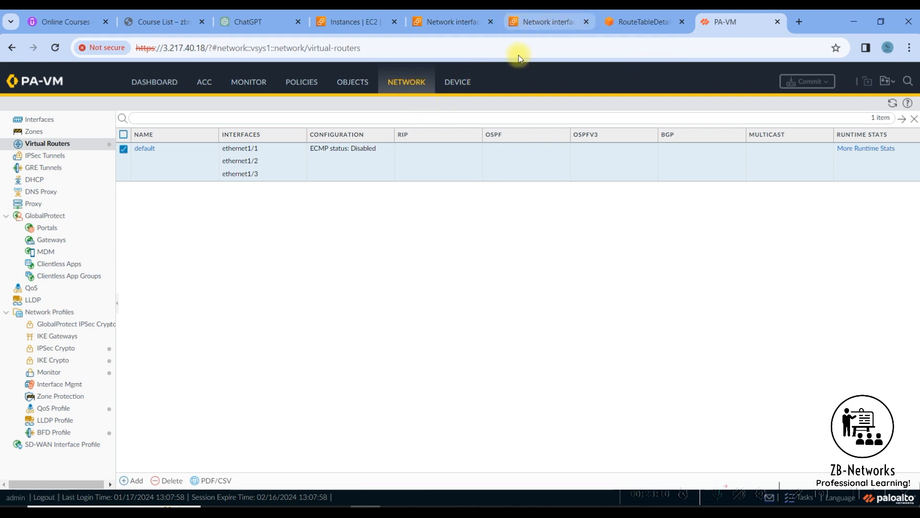
{"action": "left_click", "coordinate": [455, 82]}
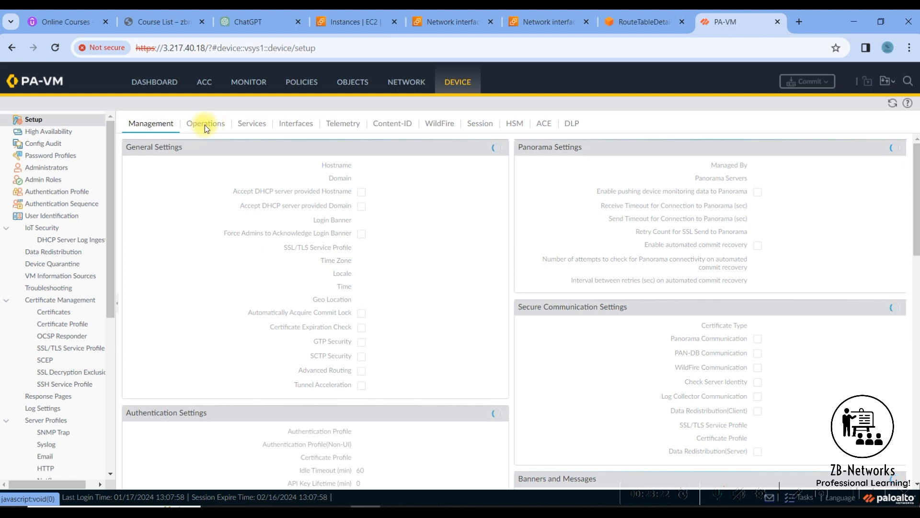
Reboot the PA-VM from Device > Setup > Operations, confirming with Yes.
{"action": "left_click", "coordinate": [203, 126]}
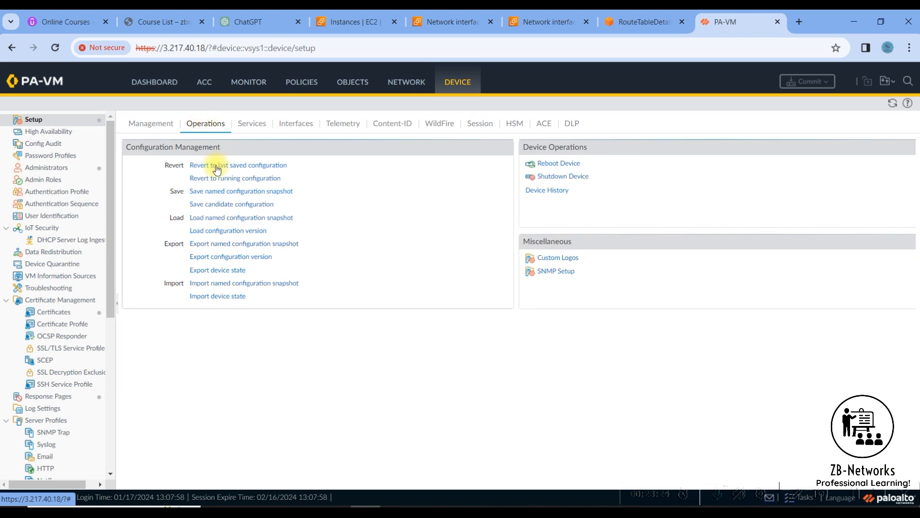
{"action": "left_click", "coordinate": [561, 163]}
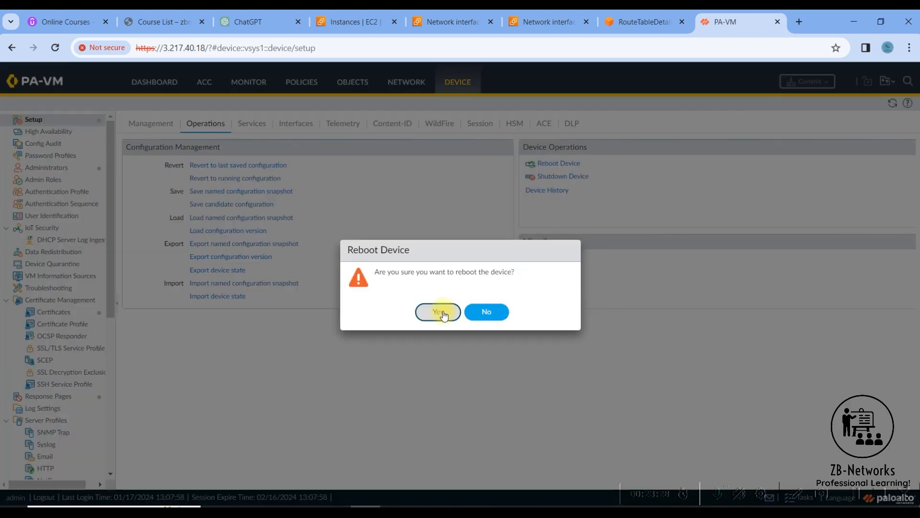
{"action": "left_click", "coordinate": [440, 311]}
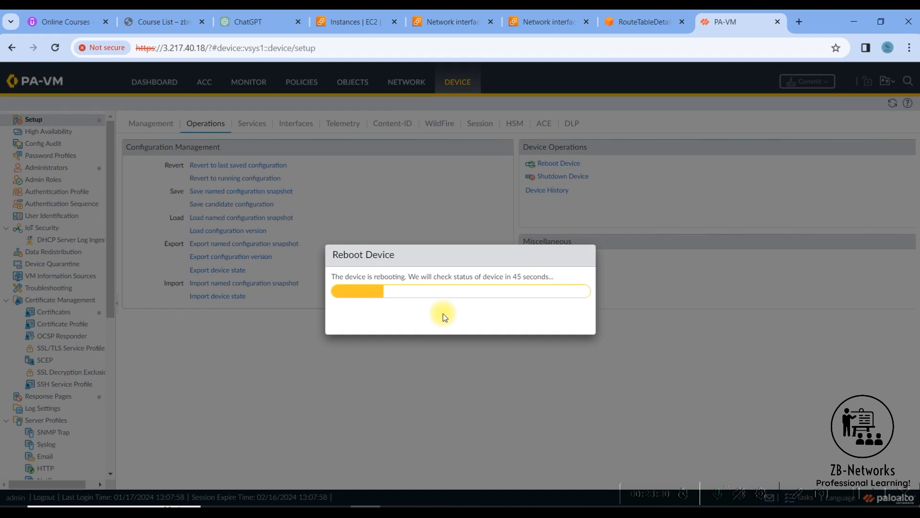